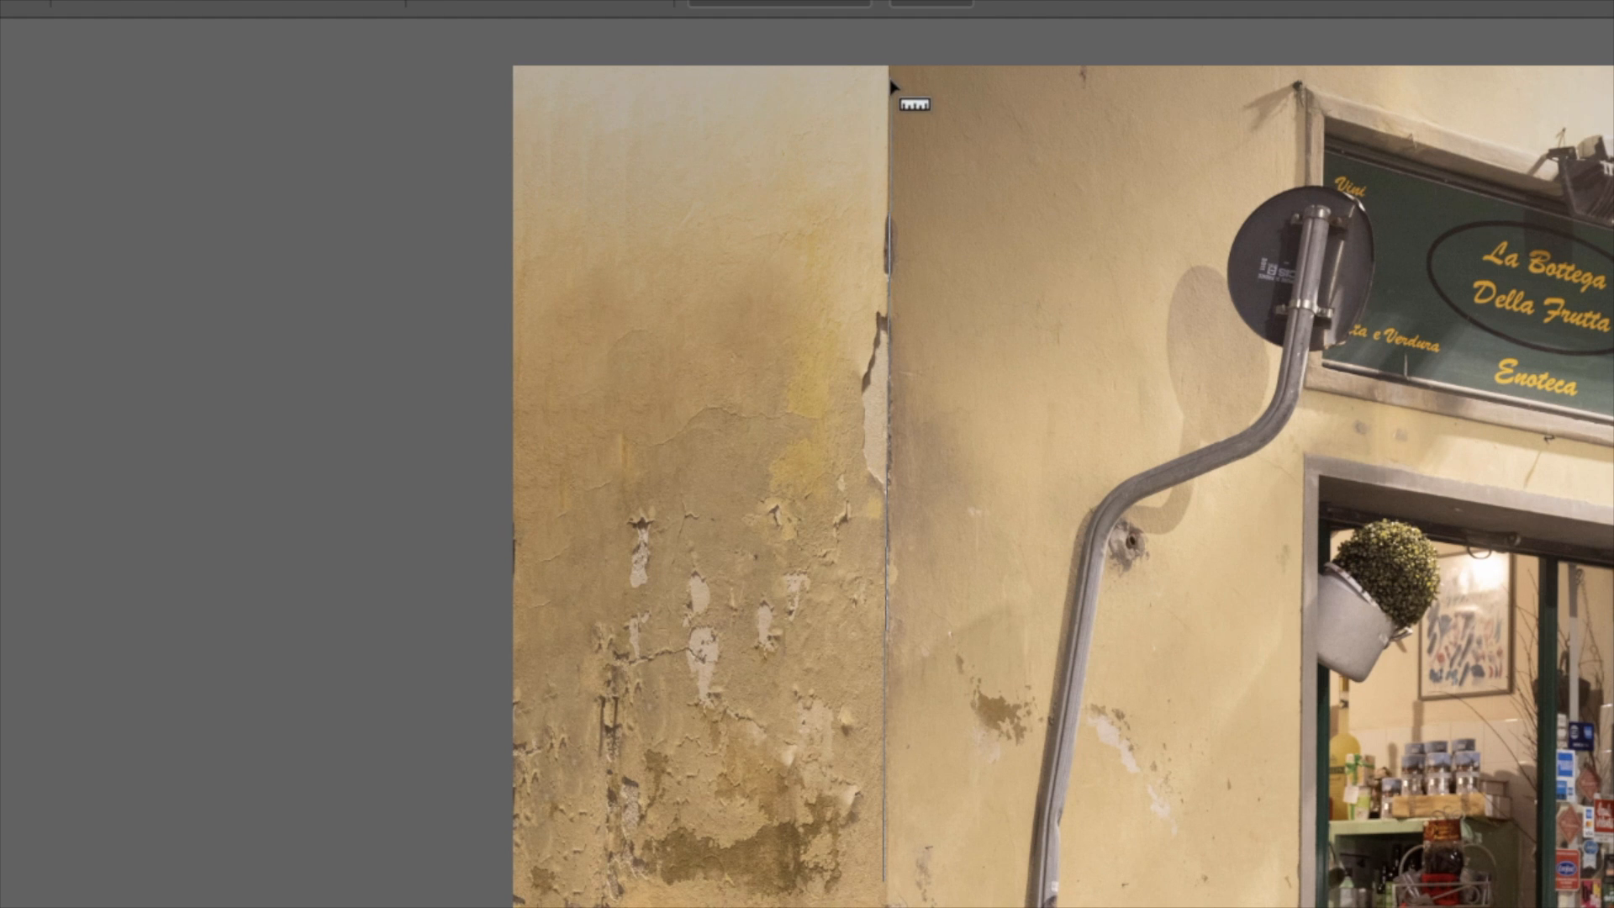
- Measure the vertical edge between the two wall sections with the Ruler, then rotate the canvas 0.3° counter clockwise
mouse_move(886, 80)
left_mouse_down()
mouse_move(893, 379)
mouse_move(857, 703)
mouse_move(870, 808)
left_mouse_up()
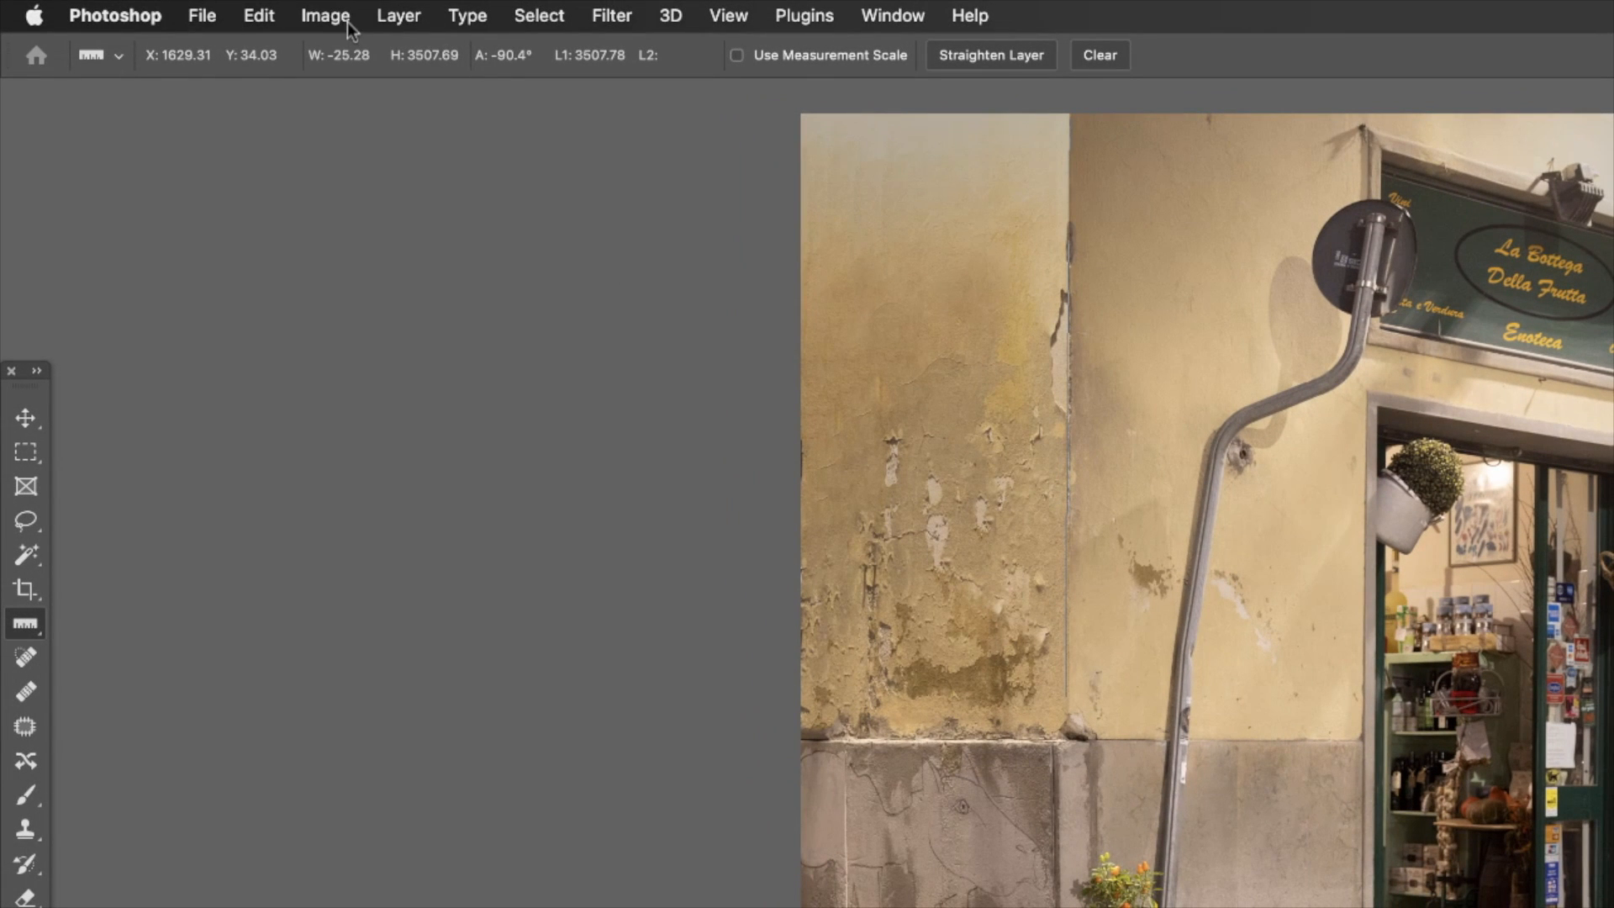
left_click(346, 22)
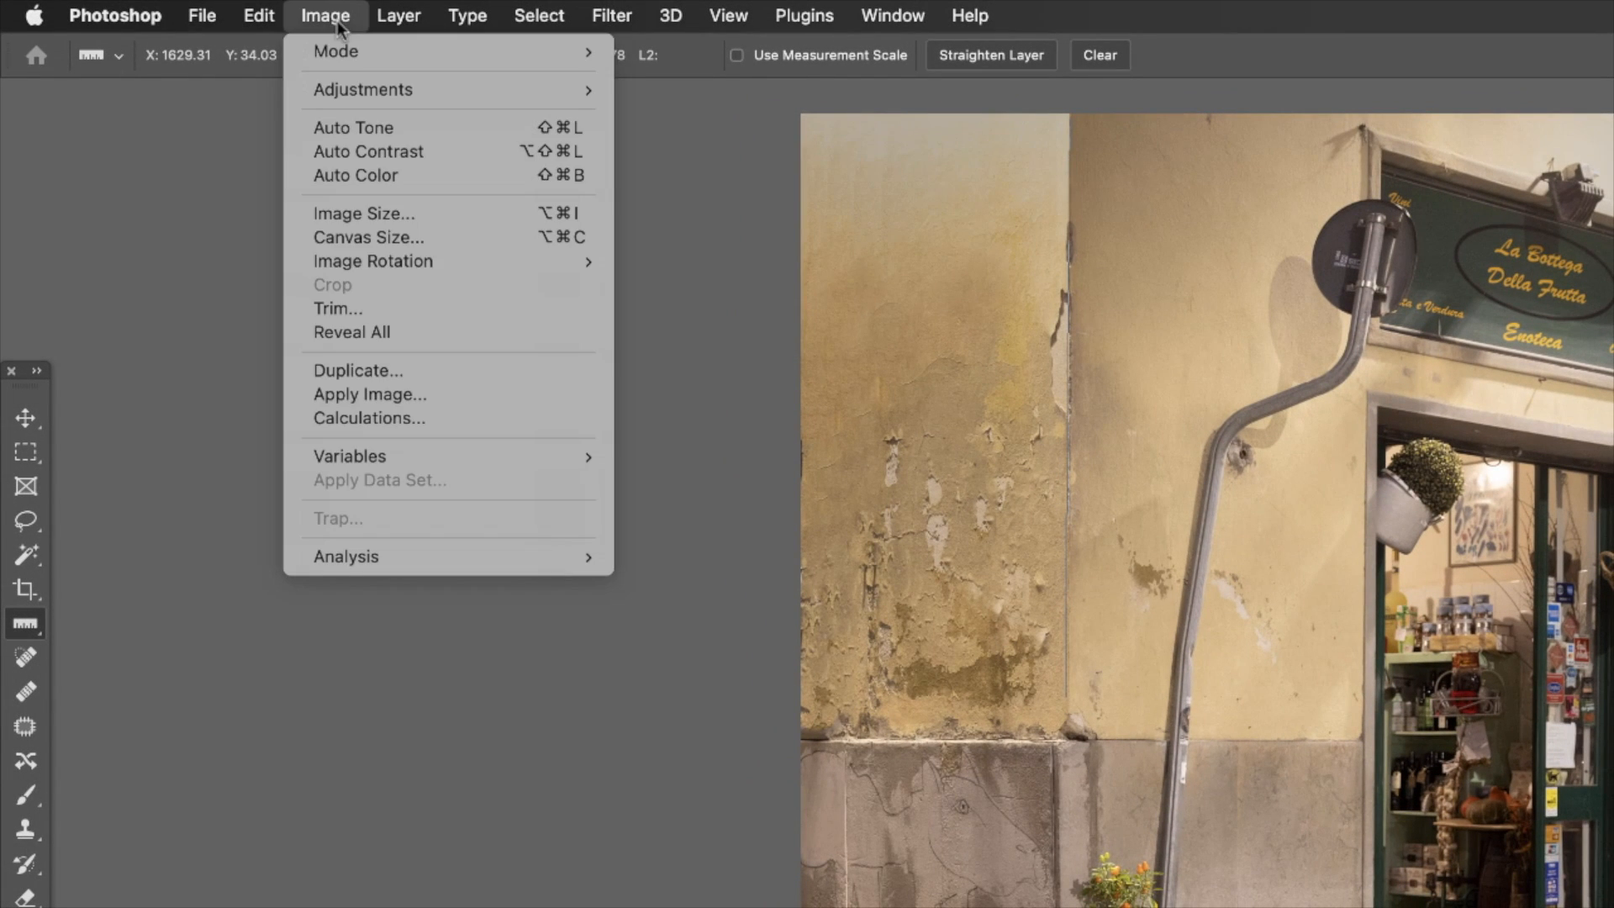
mouse_move(500, 260)
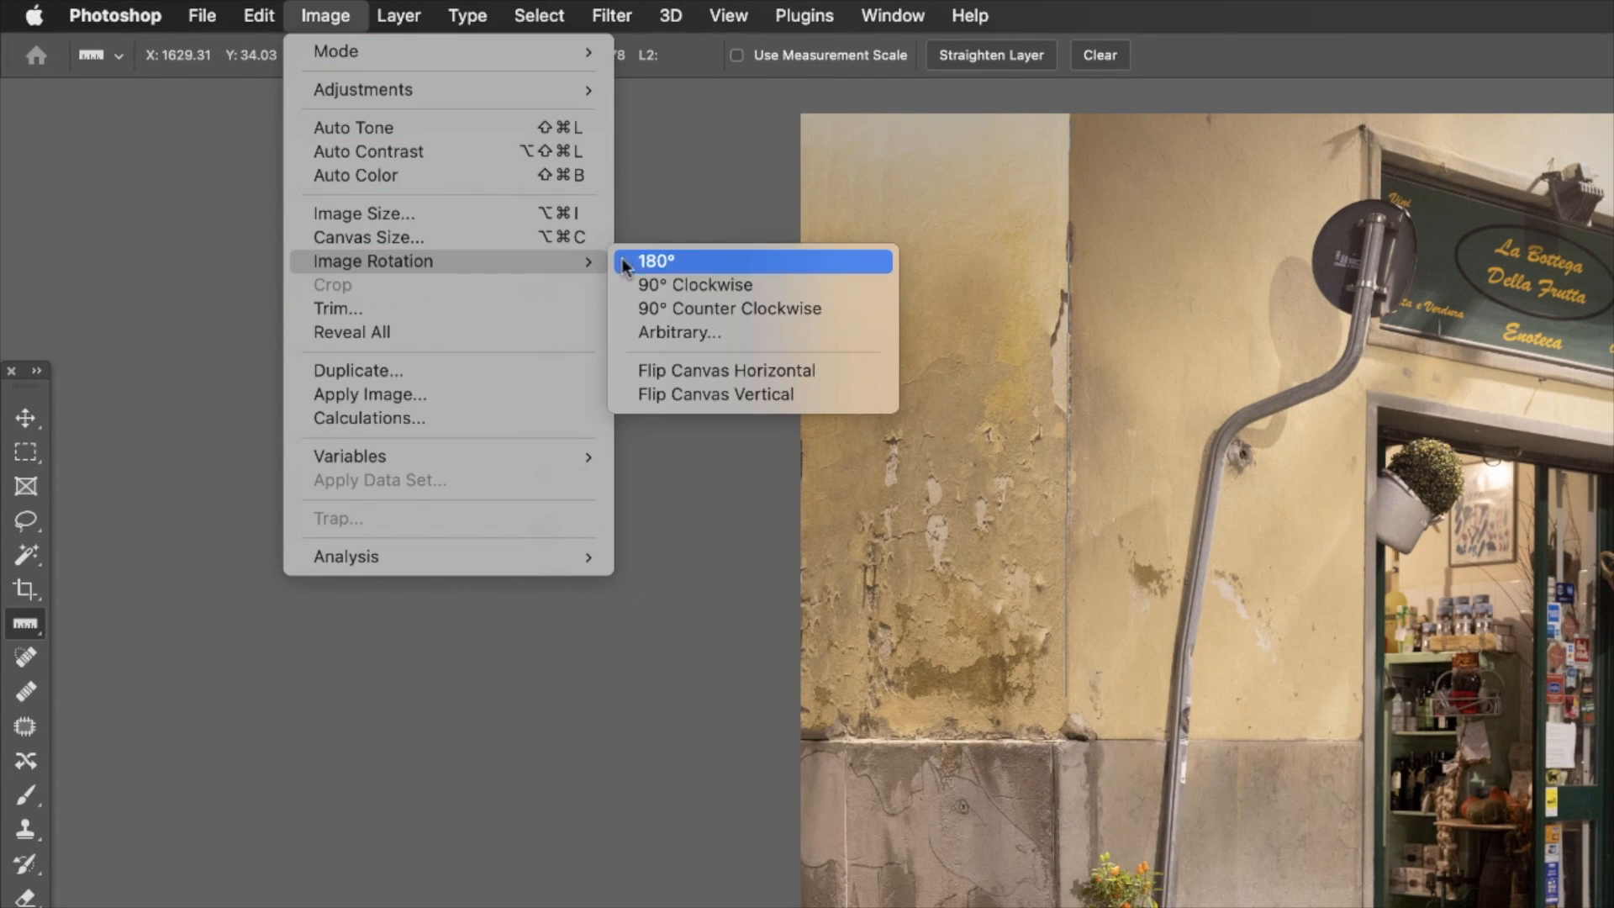
left_click(711, 332)
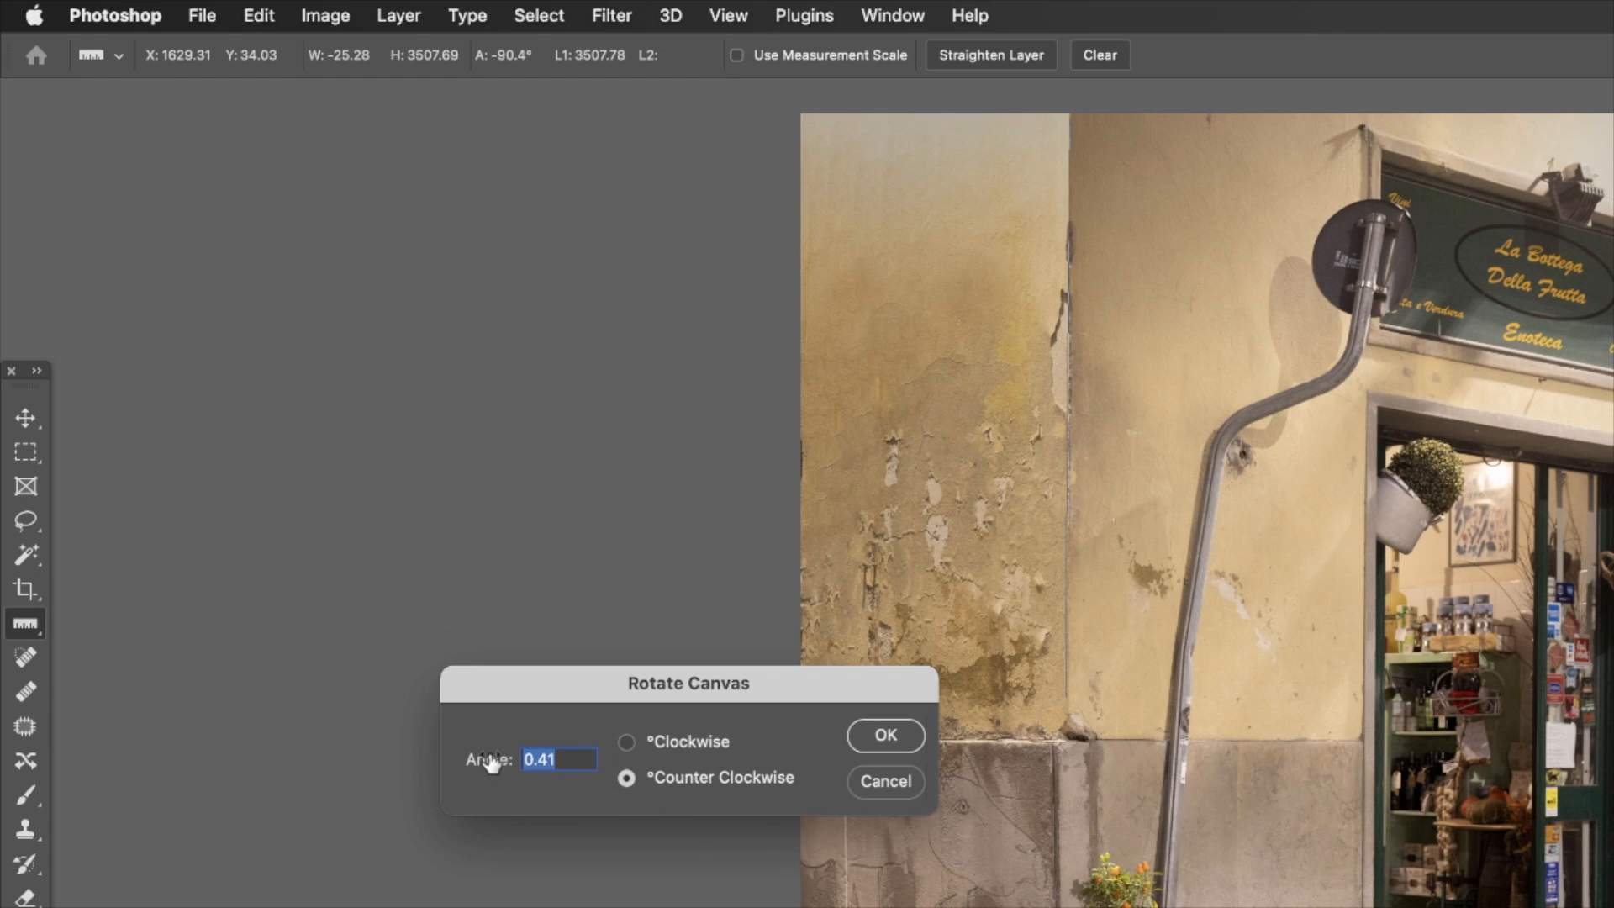
type(".3")
left_click(886, 735)
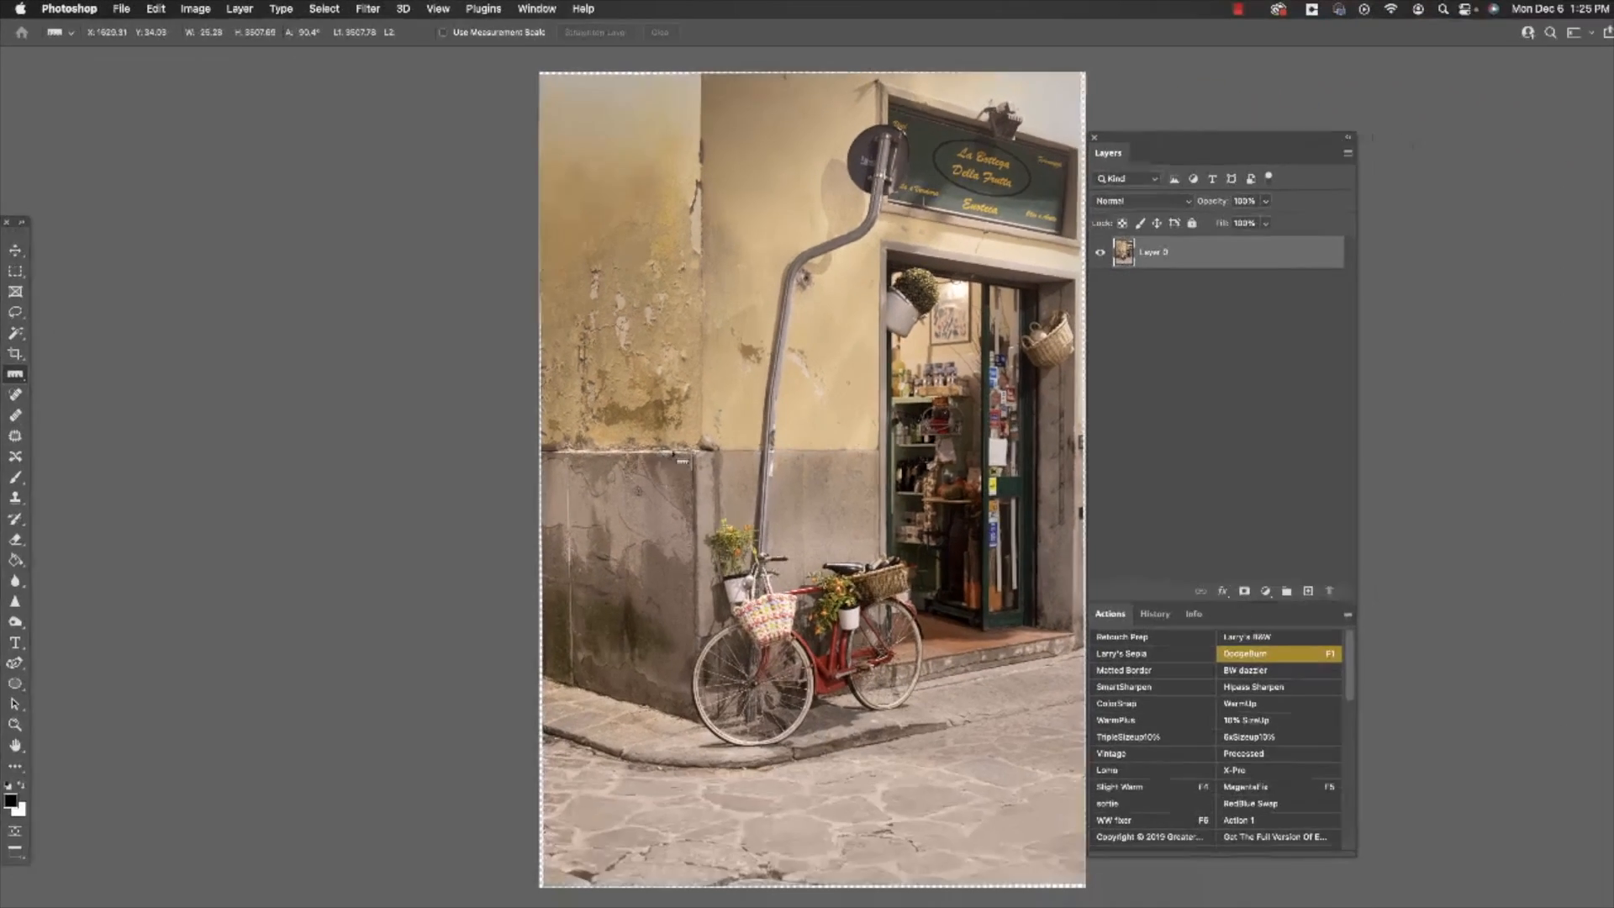
- Select the photo with the Rectangular Marquee just inside its transparent edges and crop the image to that selection
left_click_drag(694, 491, 556, 490)
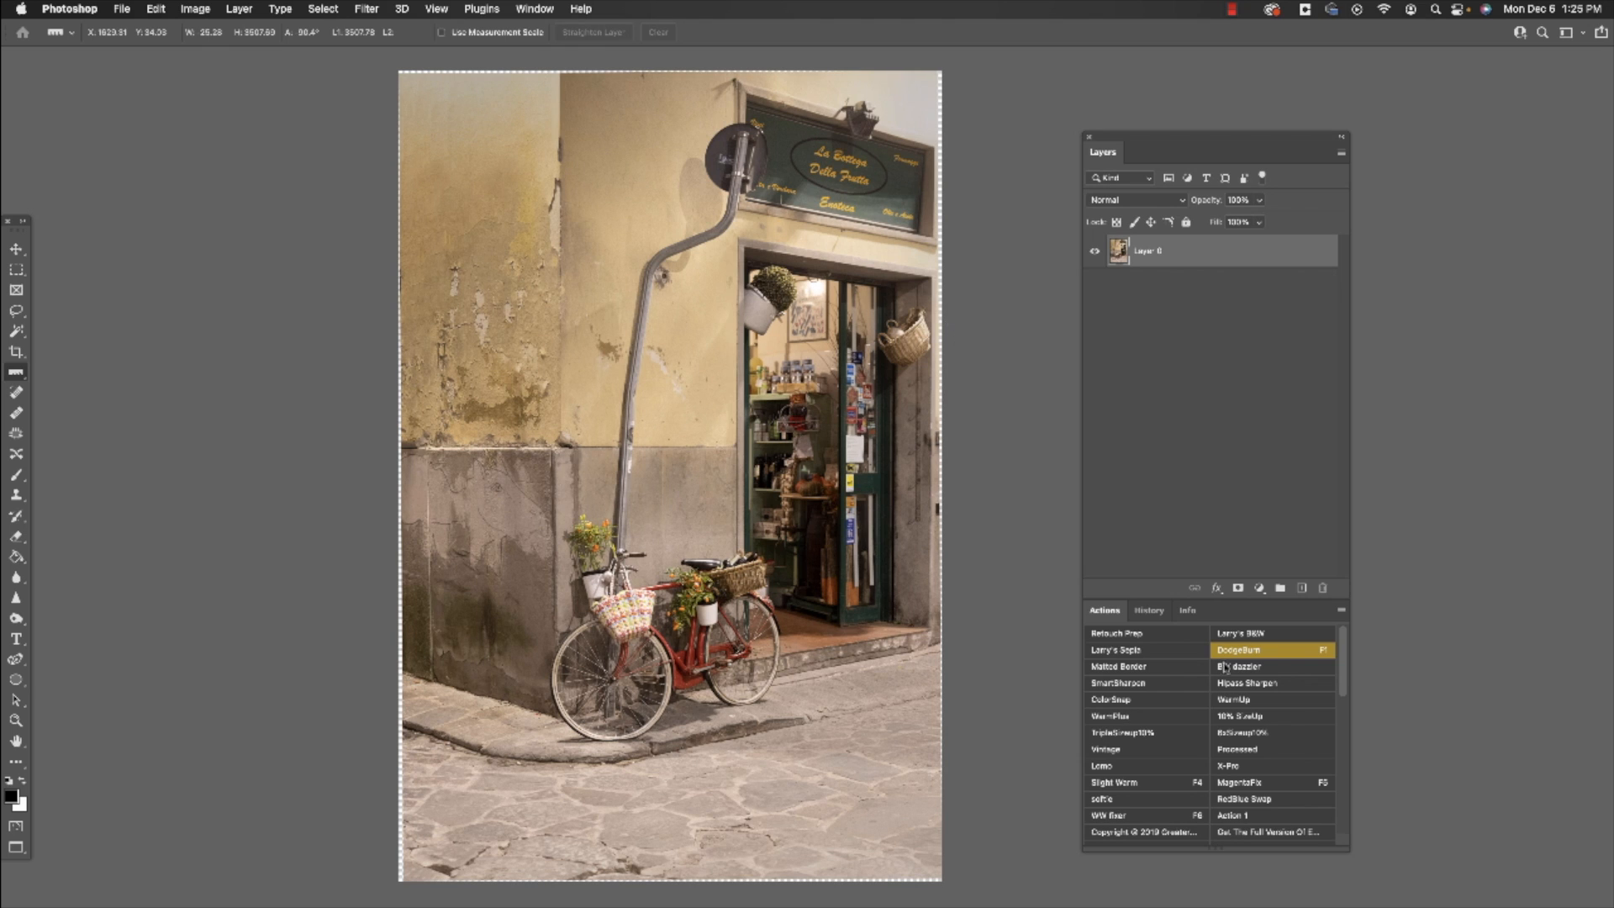
left_click(16, 269)
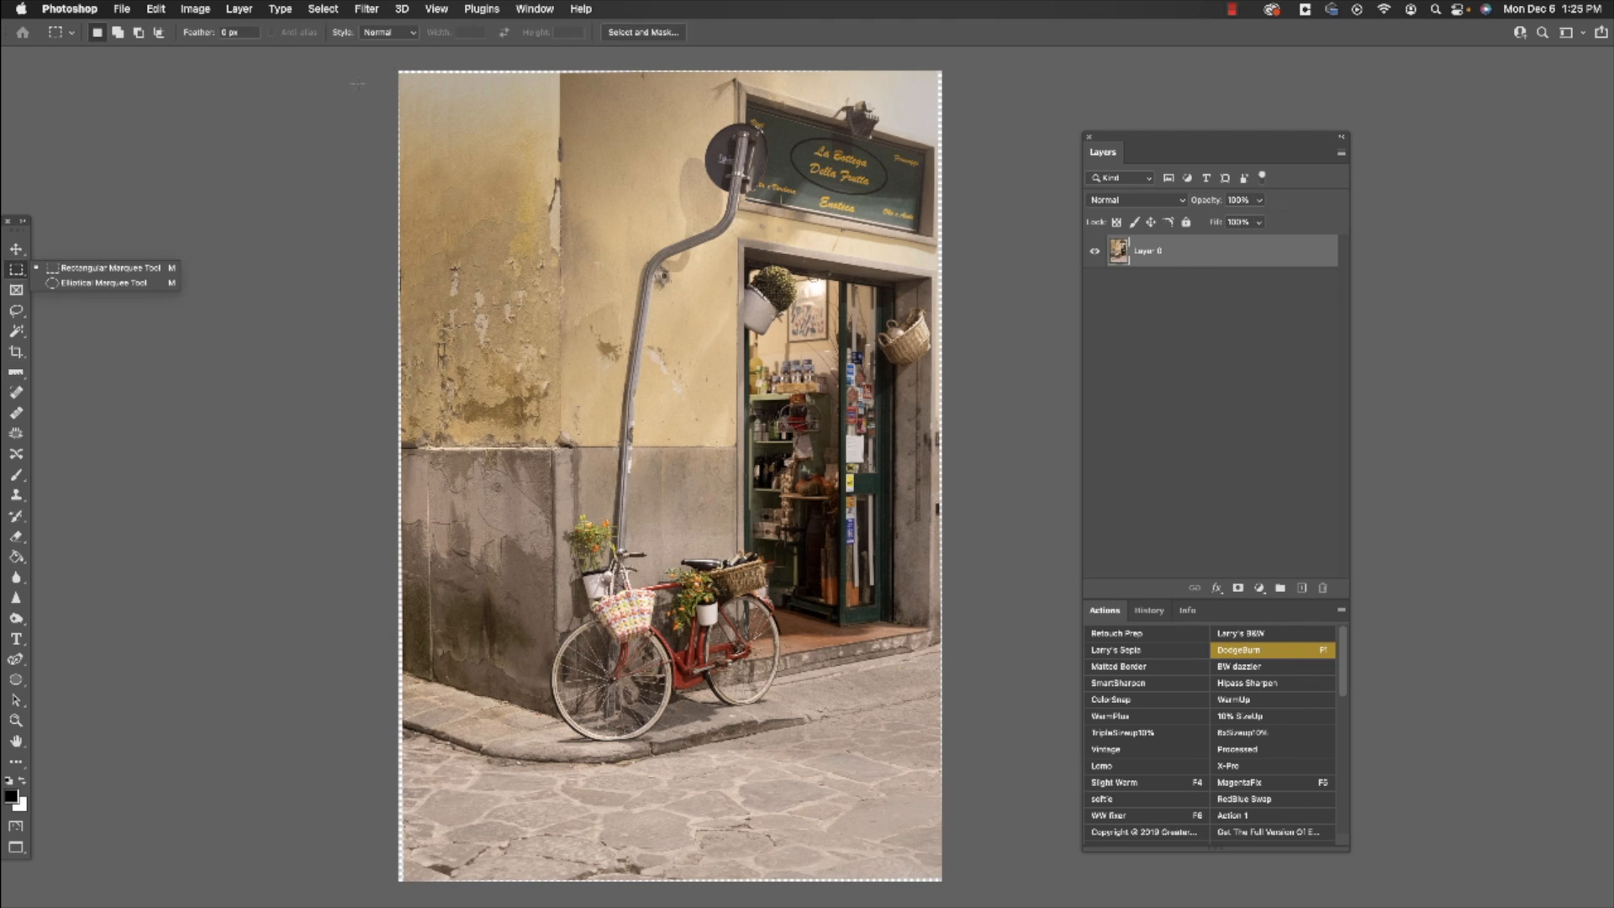
left_click_drag(405, 77, 990, 889)
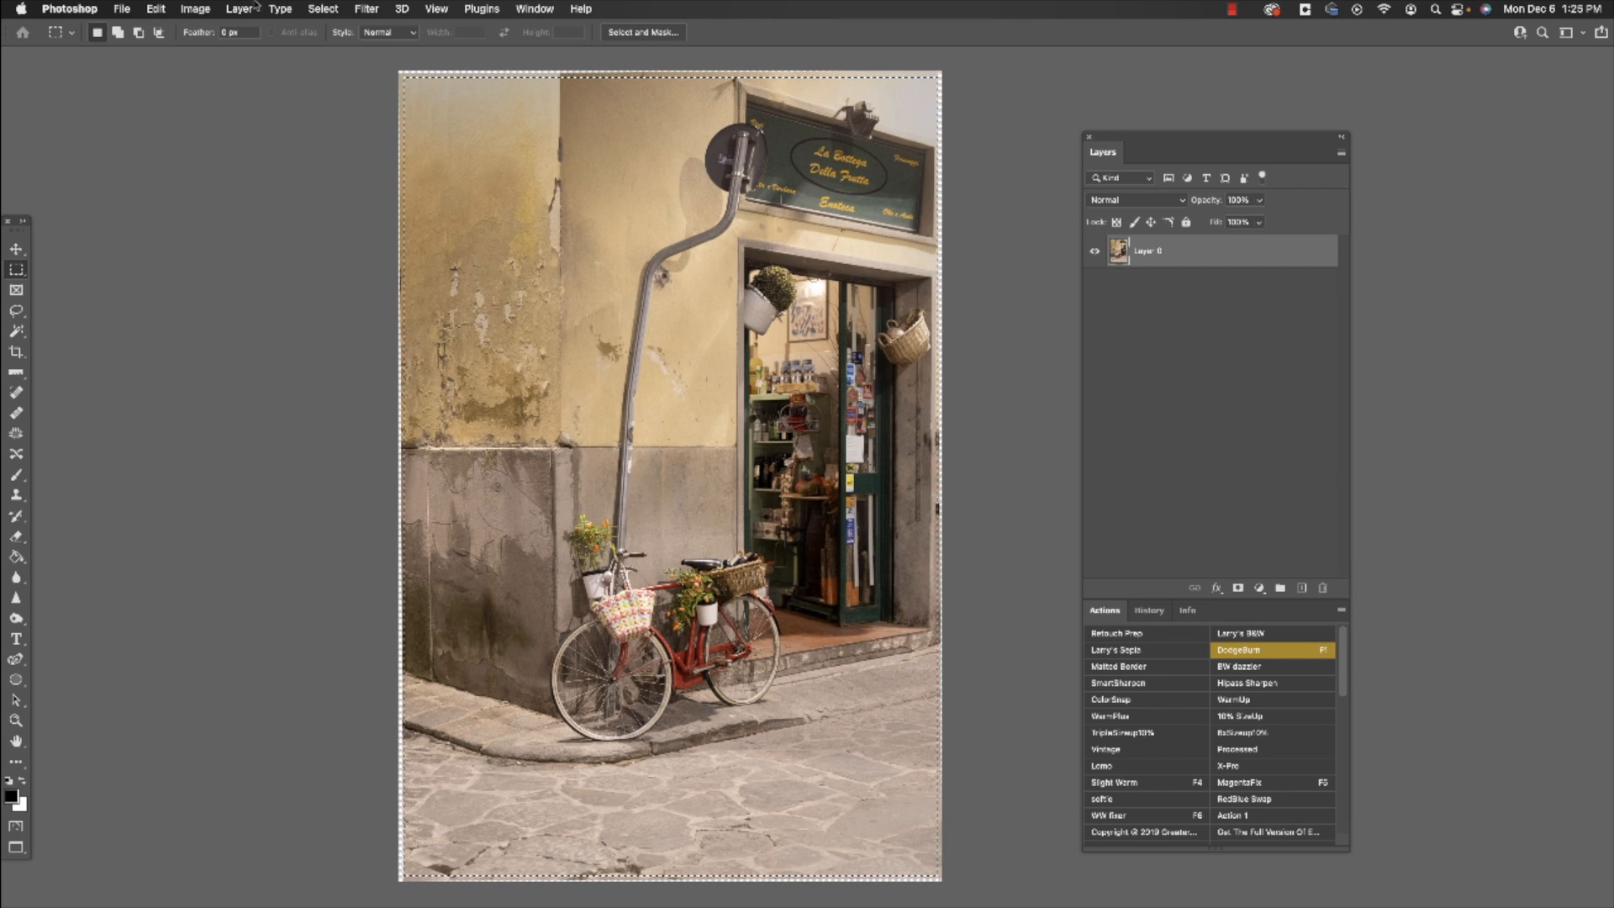
left_click(195, 8)
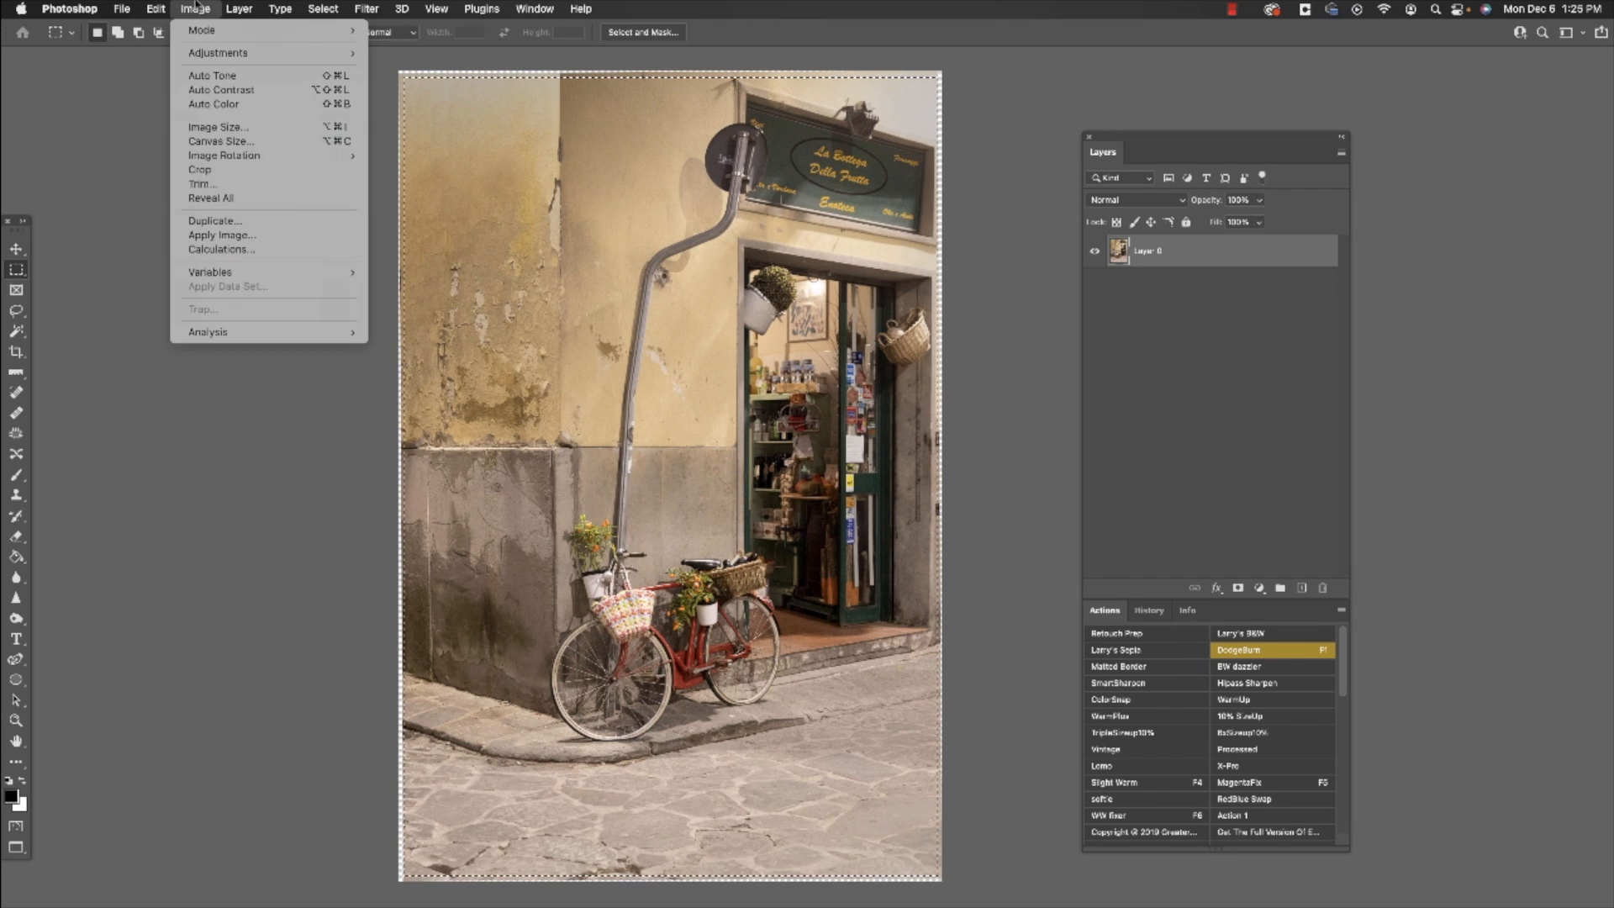
left_click(226, 172)
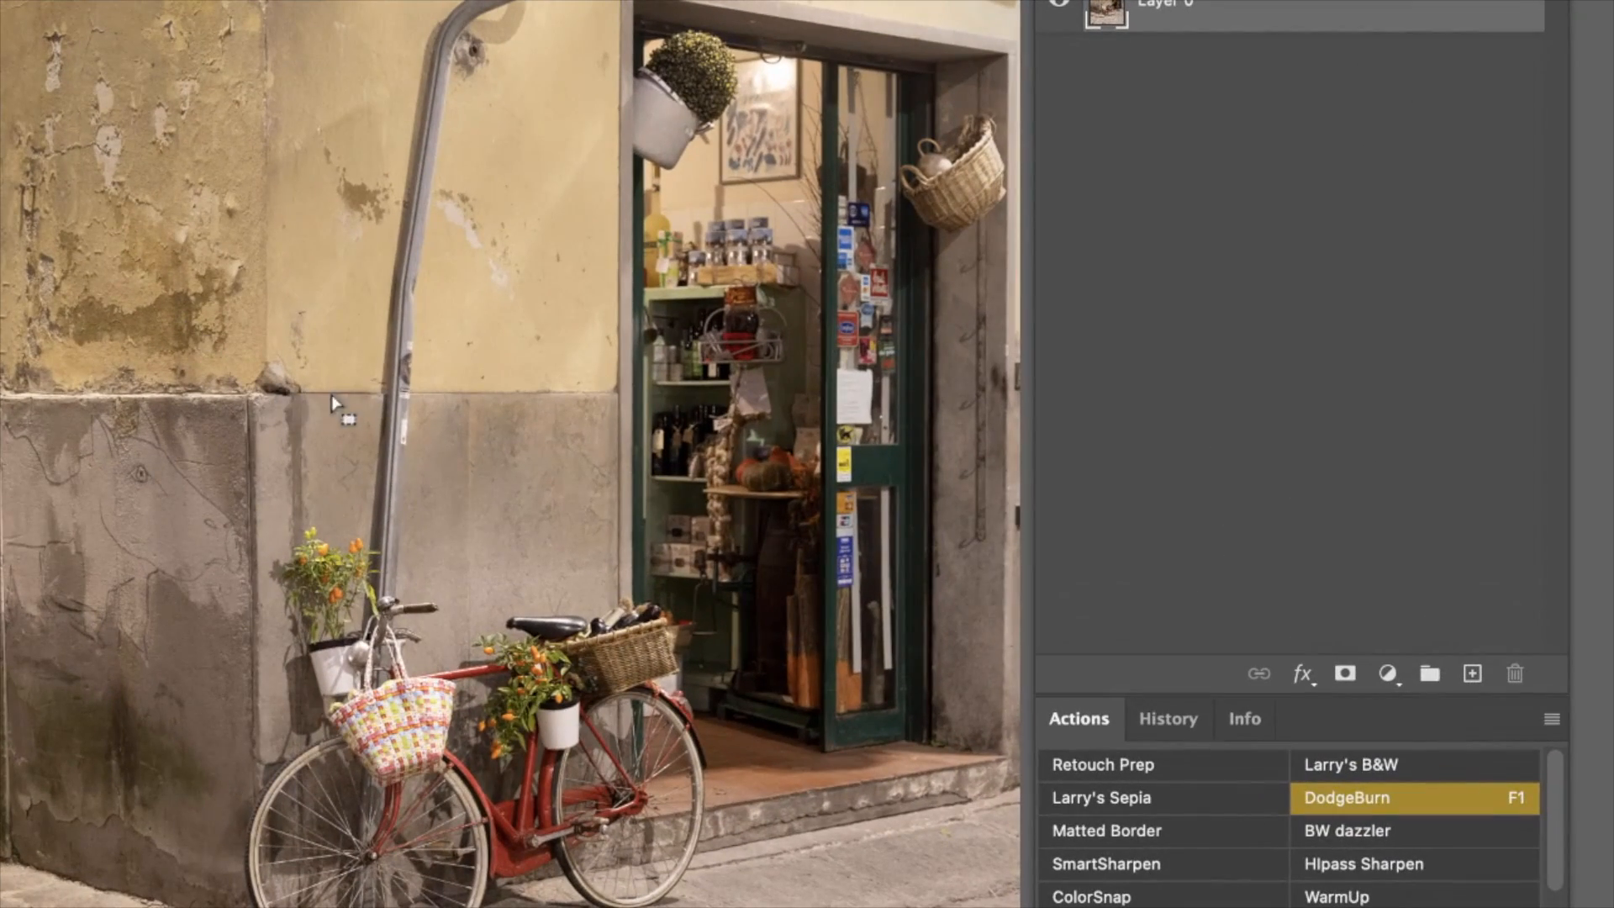
- Duplicate the photo layer and name the copy LUM
scroll(389, 382, "right", 5)
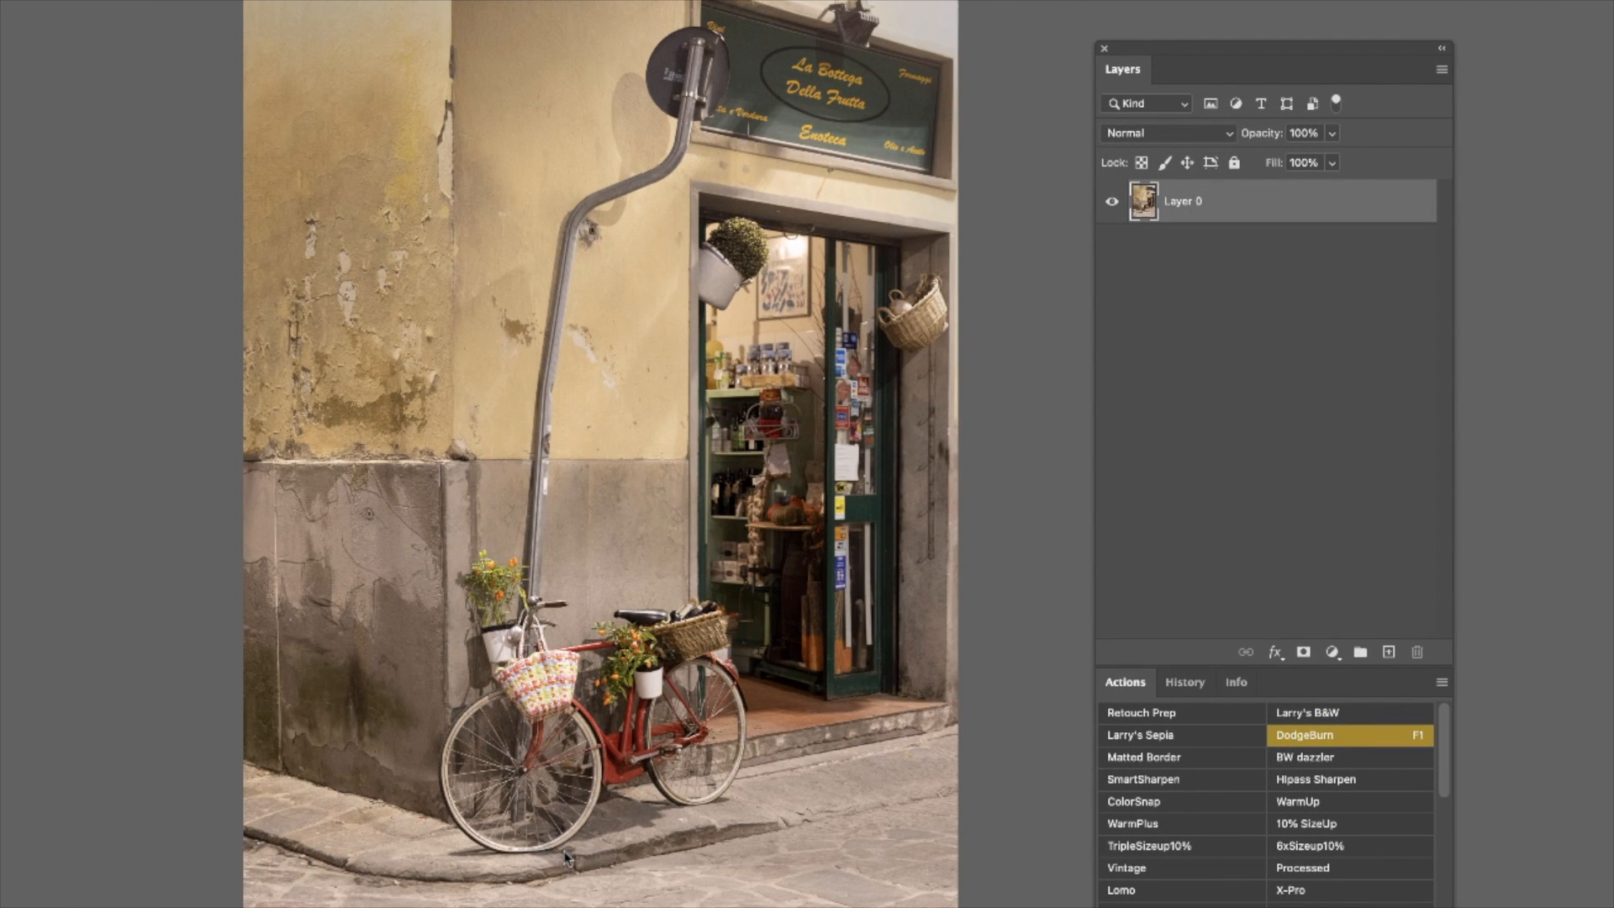
left_click_drag(1264, 209, 1388, 652)
double_click(1216, 202)
type("LUM")
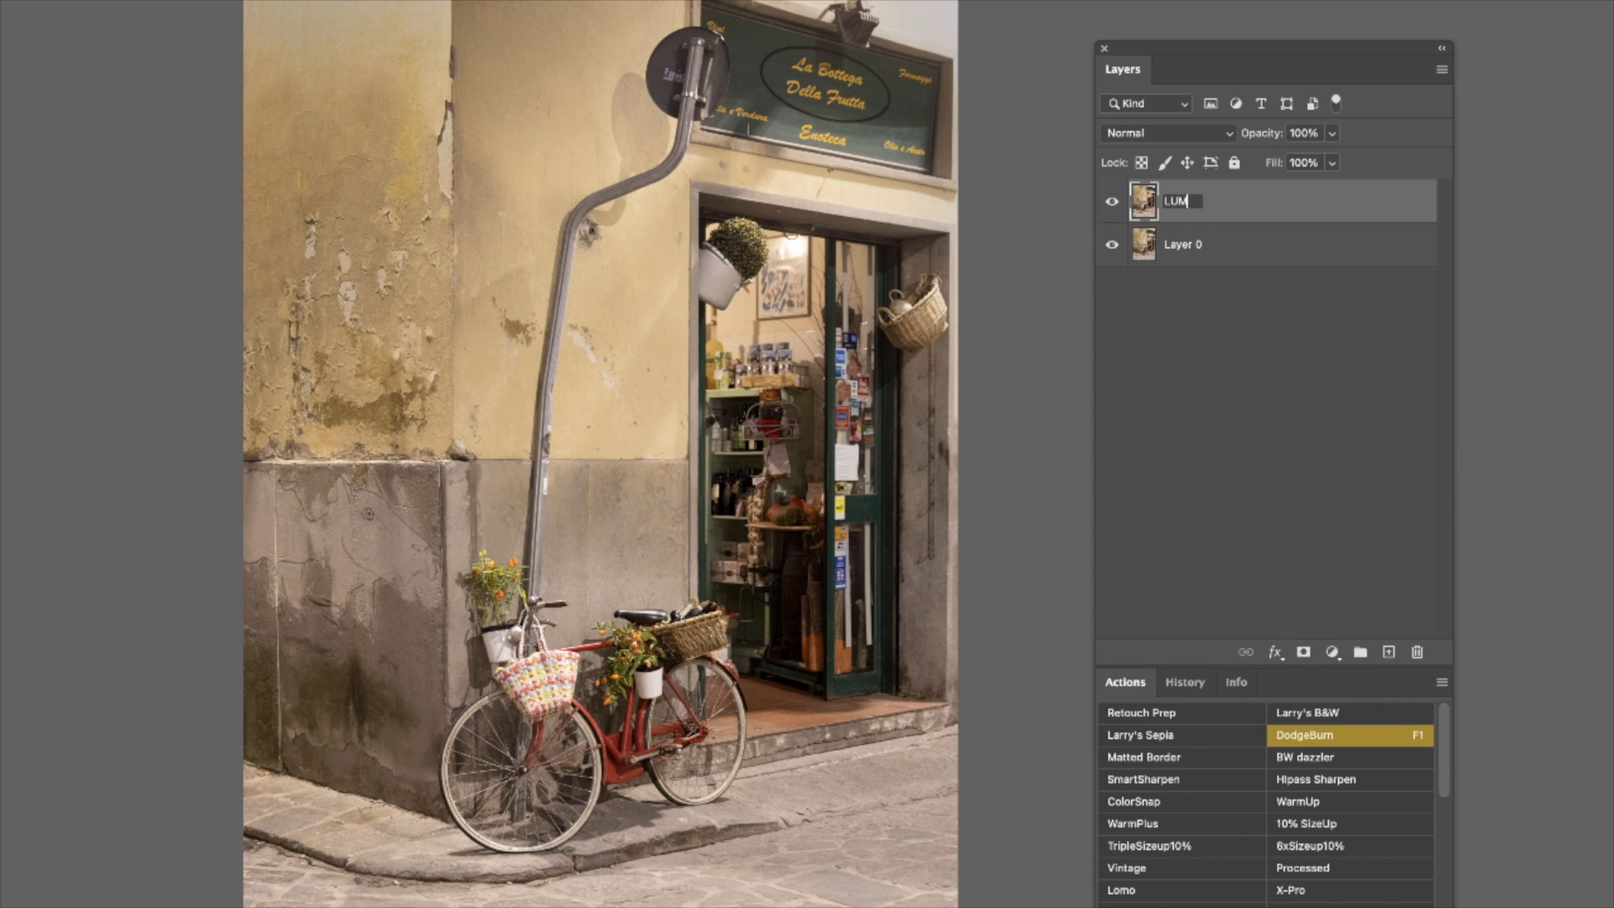
key("Return")
- Switch to Luminar AI by opening the LUM layer in the Skylum Software filter
scroll(748, 458, "right", 2)
scroll(748, 458, "down", 1)
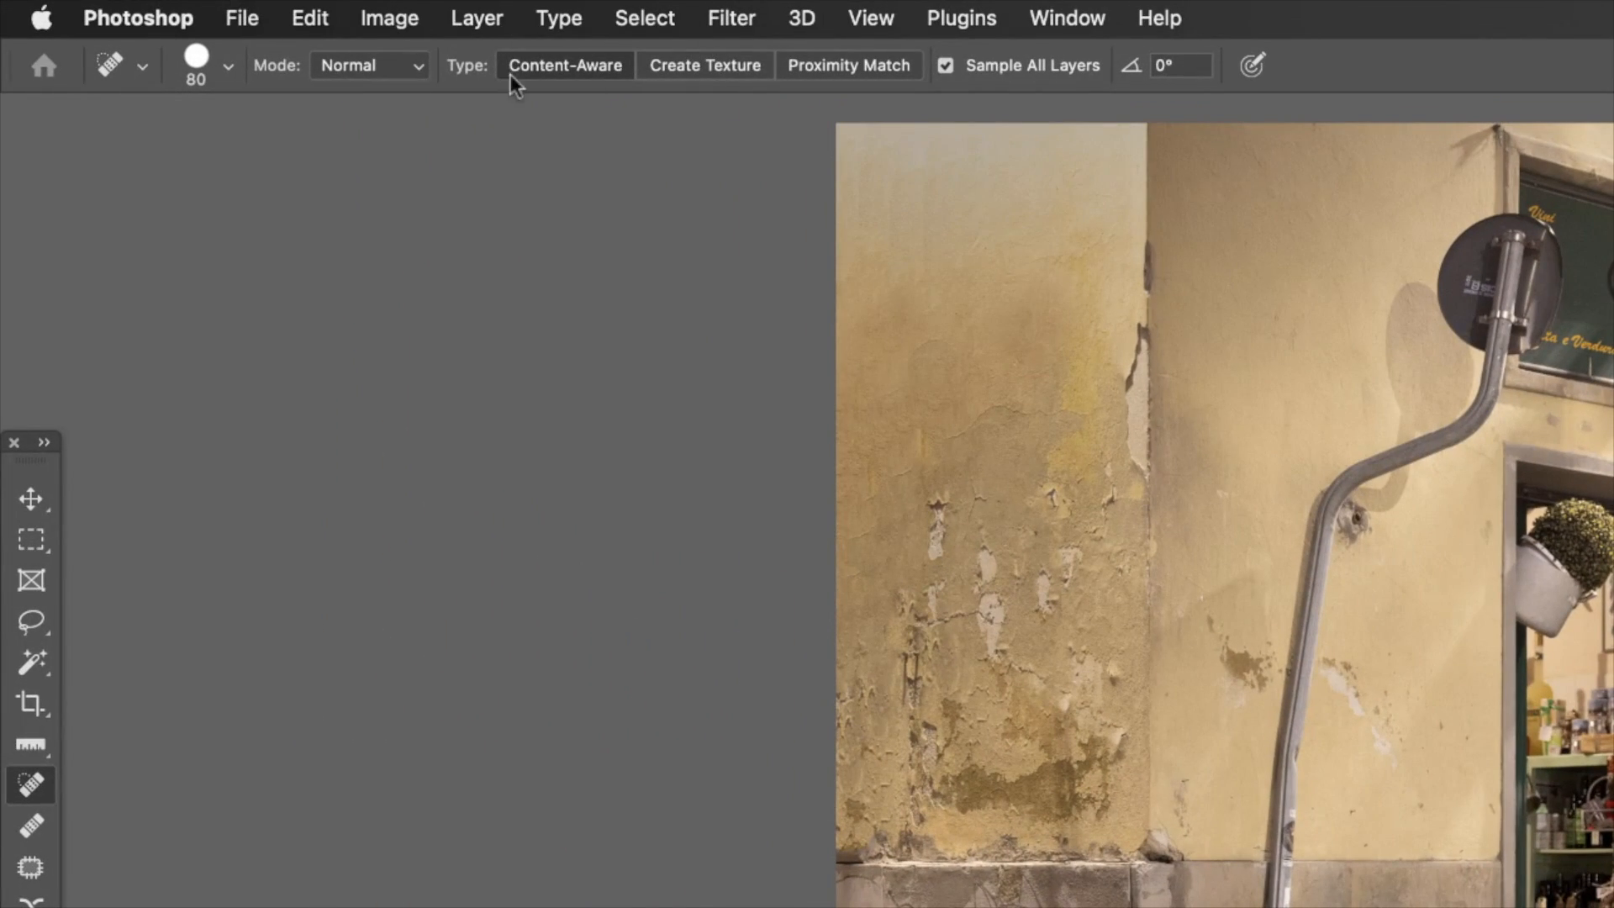
left_click(730, 19)
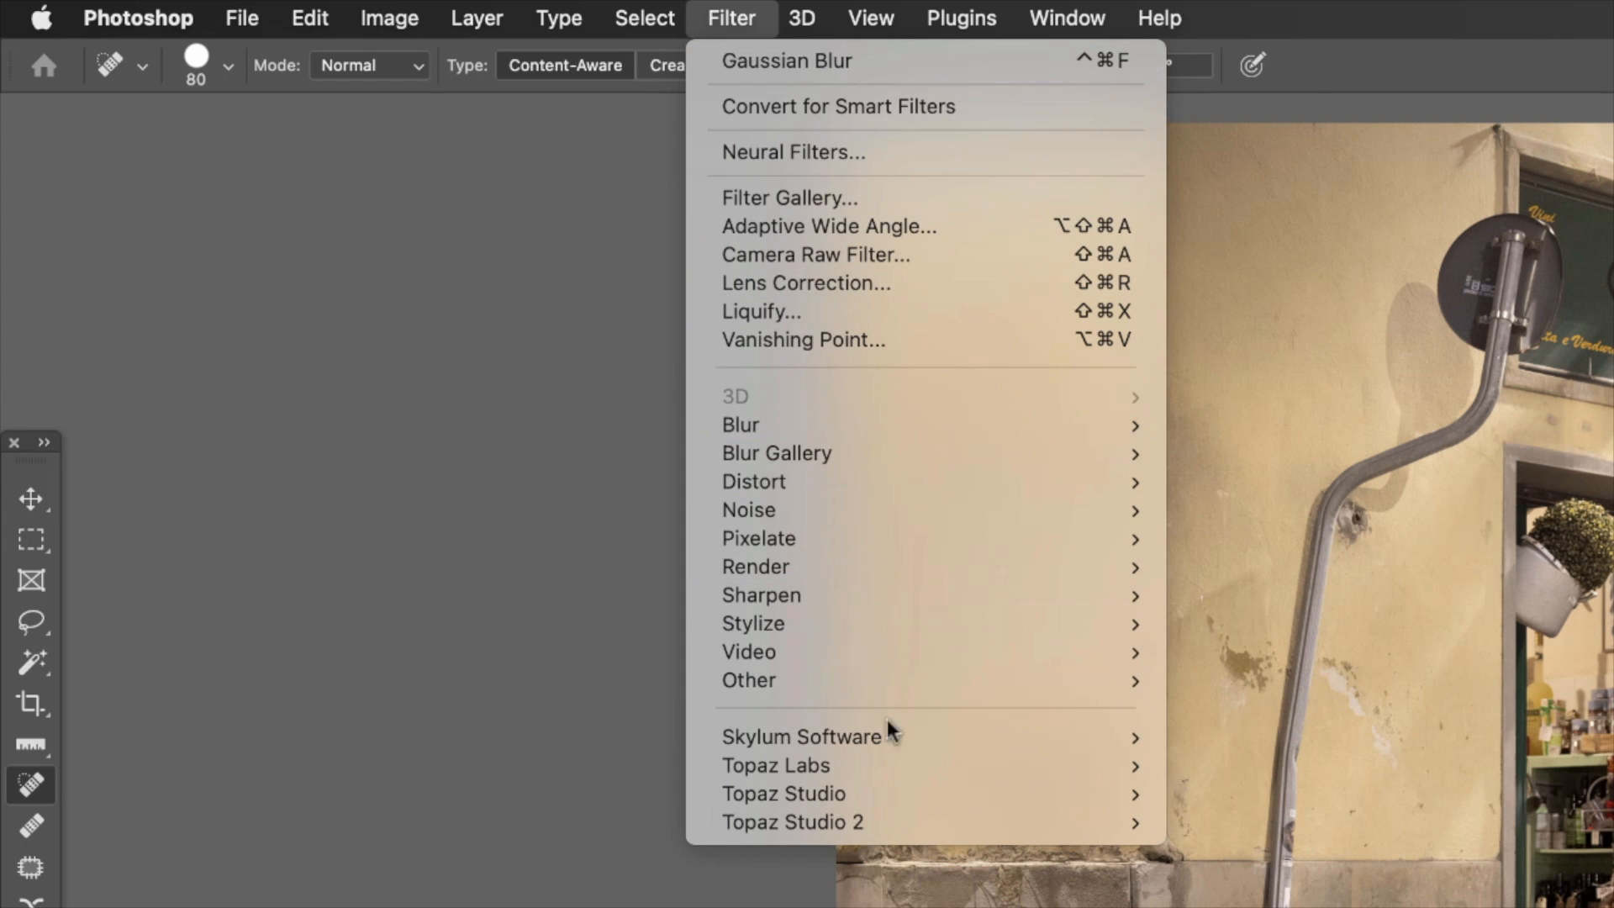
mouse_move(937, 748)
left_click(1224, 770)
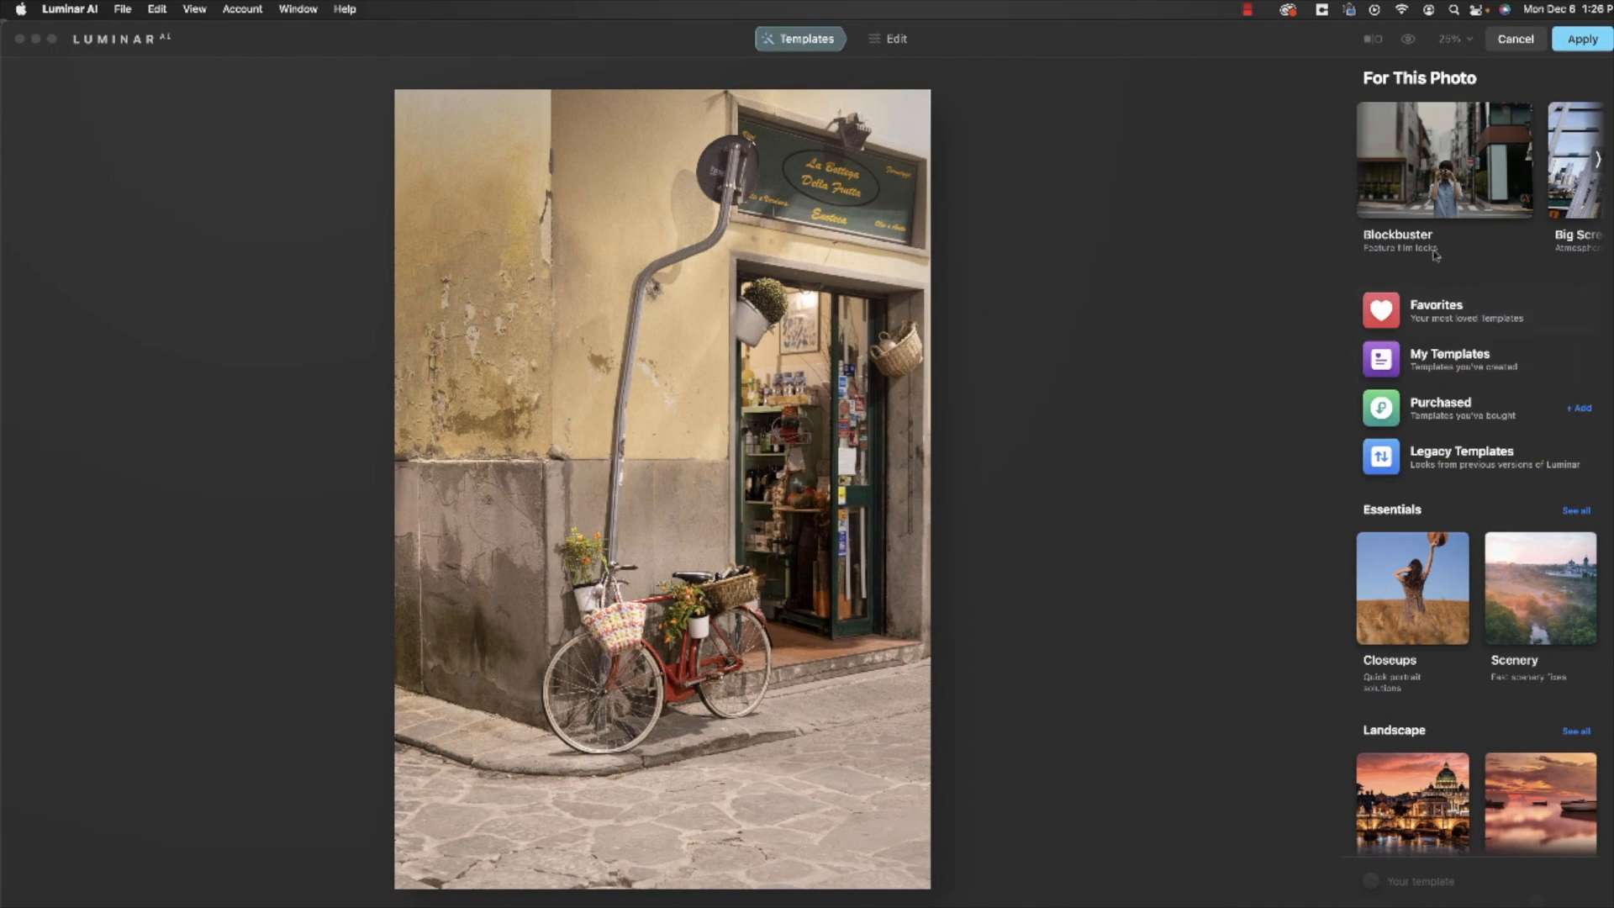
- Browse the templates suggested for this photo and view the Blockbuster collection
scroll(1483, 202, "right", 5)
scroll(1475, 202, "left", 5)
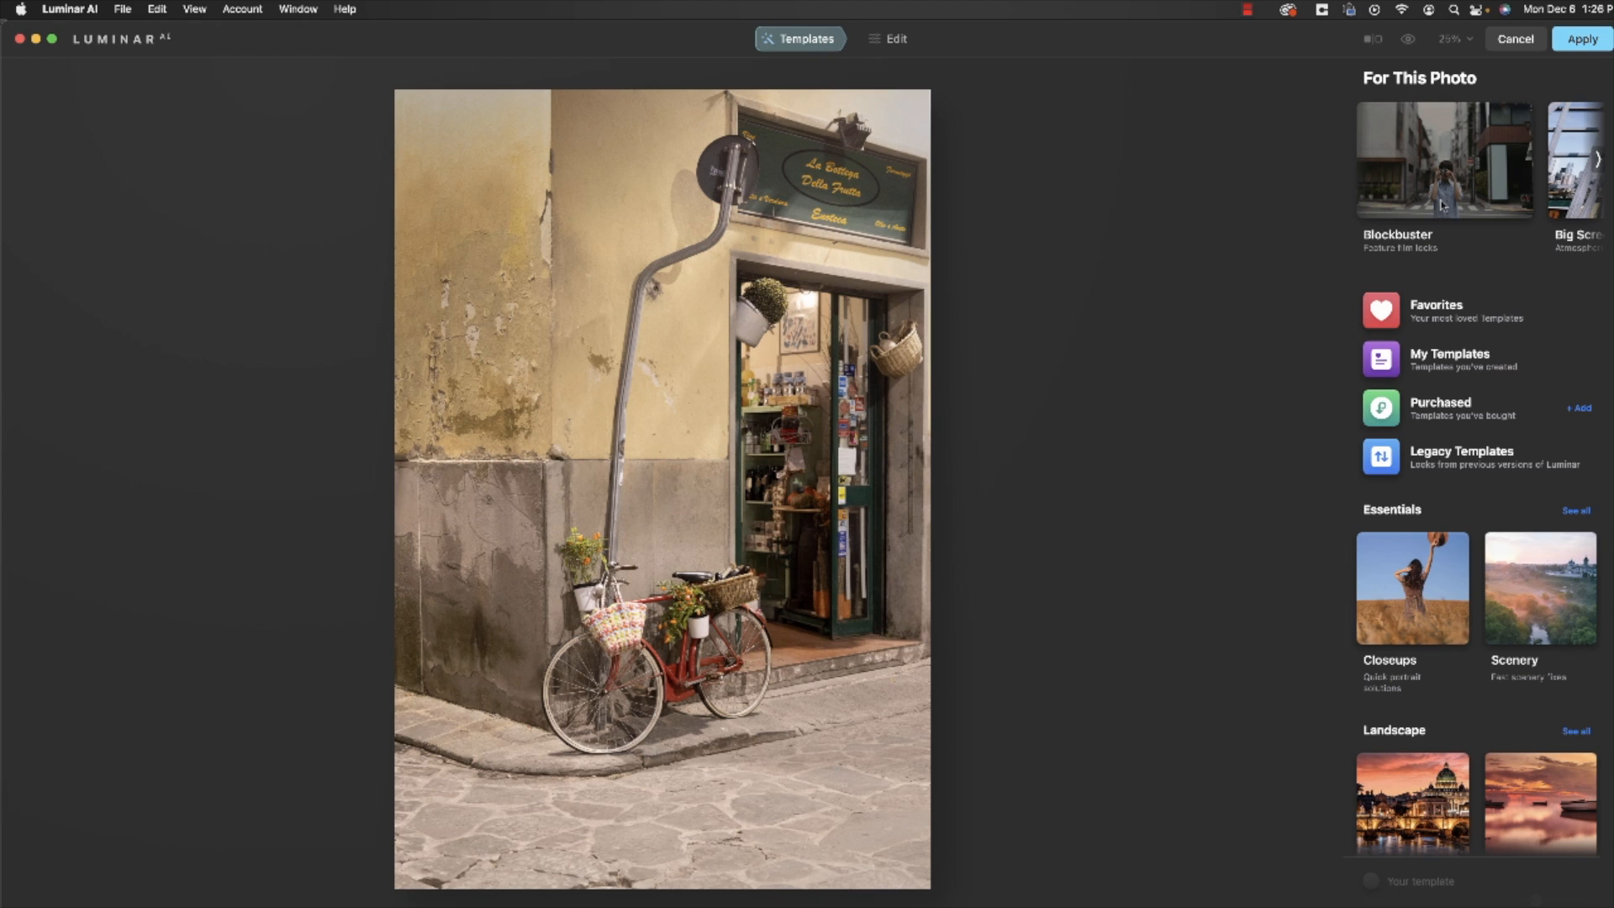
left_click(1418, 240)
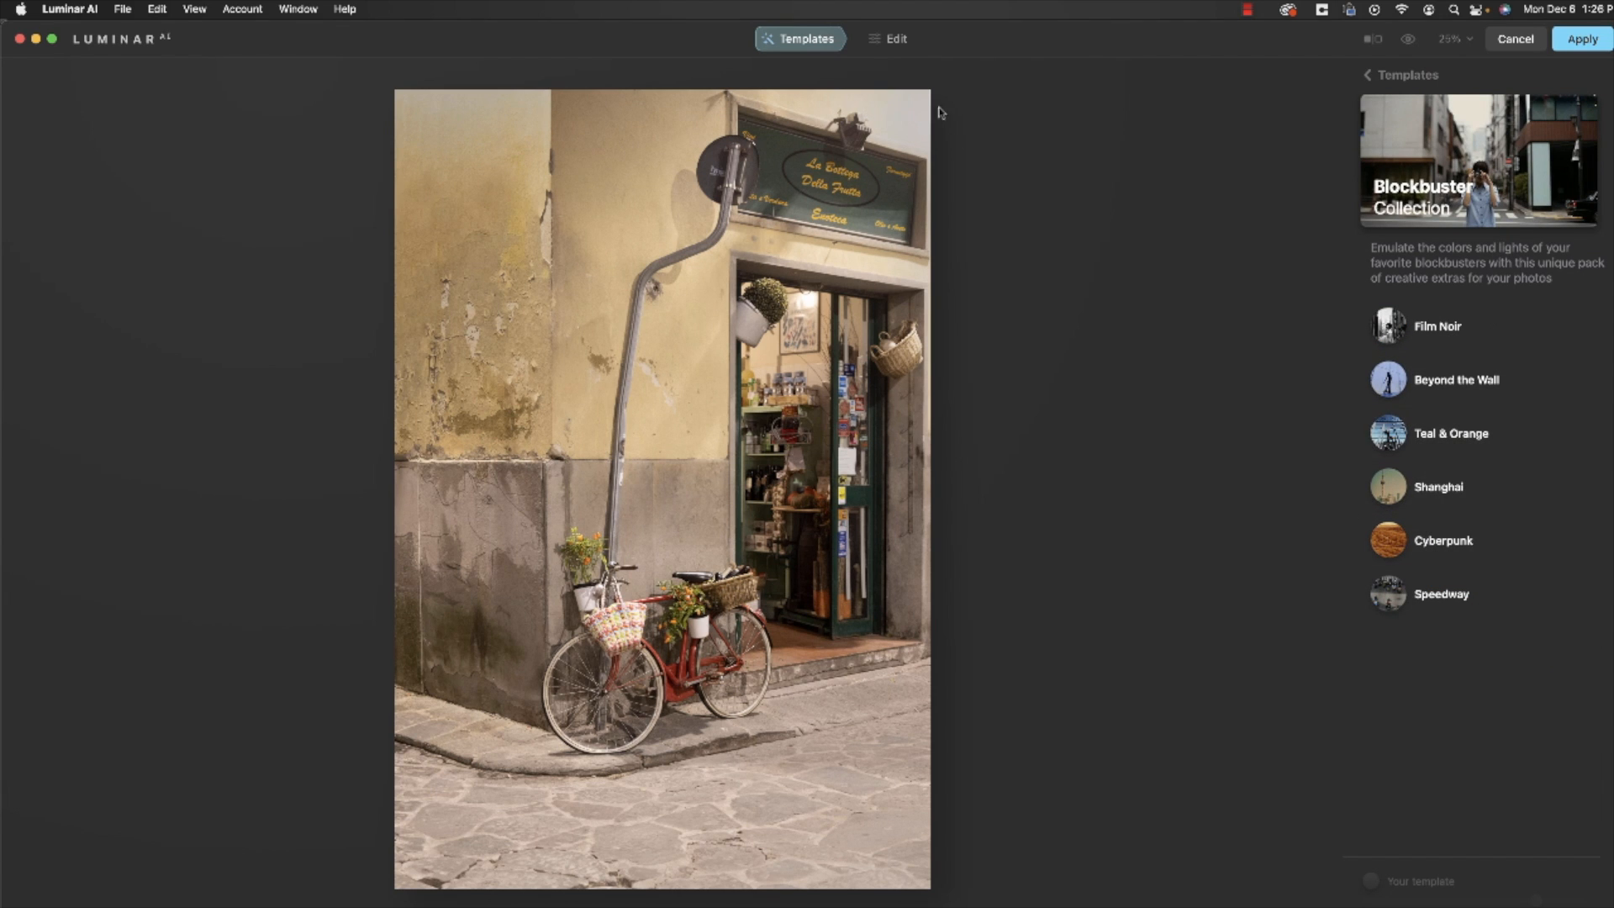
- Raise the Enhance tool's Accent moderately above half strength, comparing the photo with the effect off and on
left_click(894, 38)
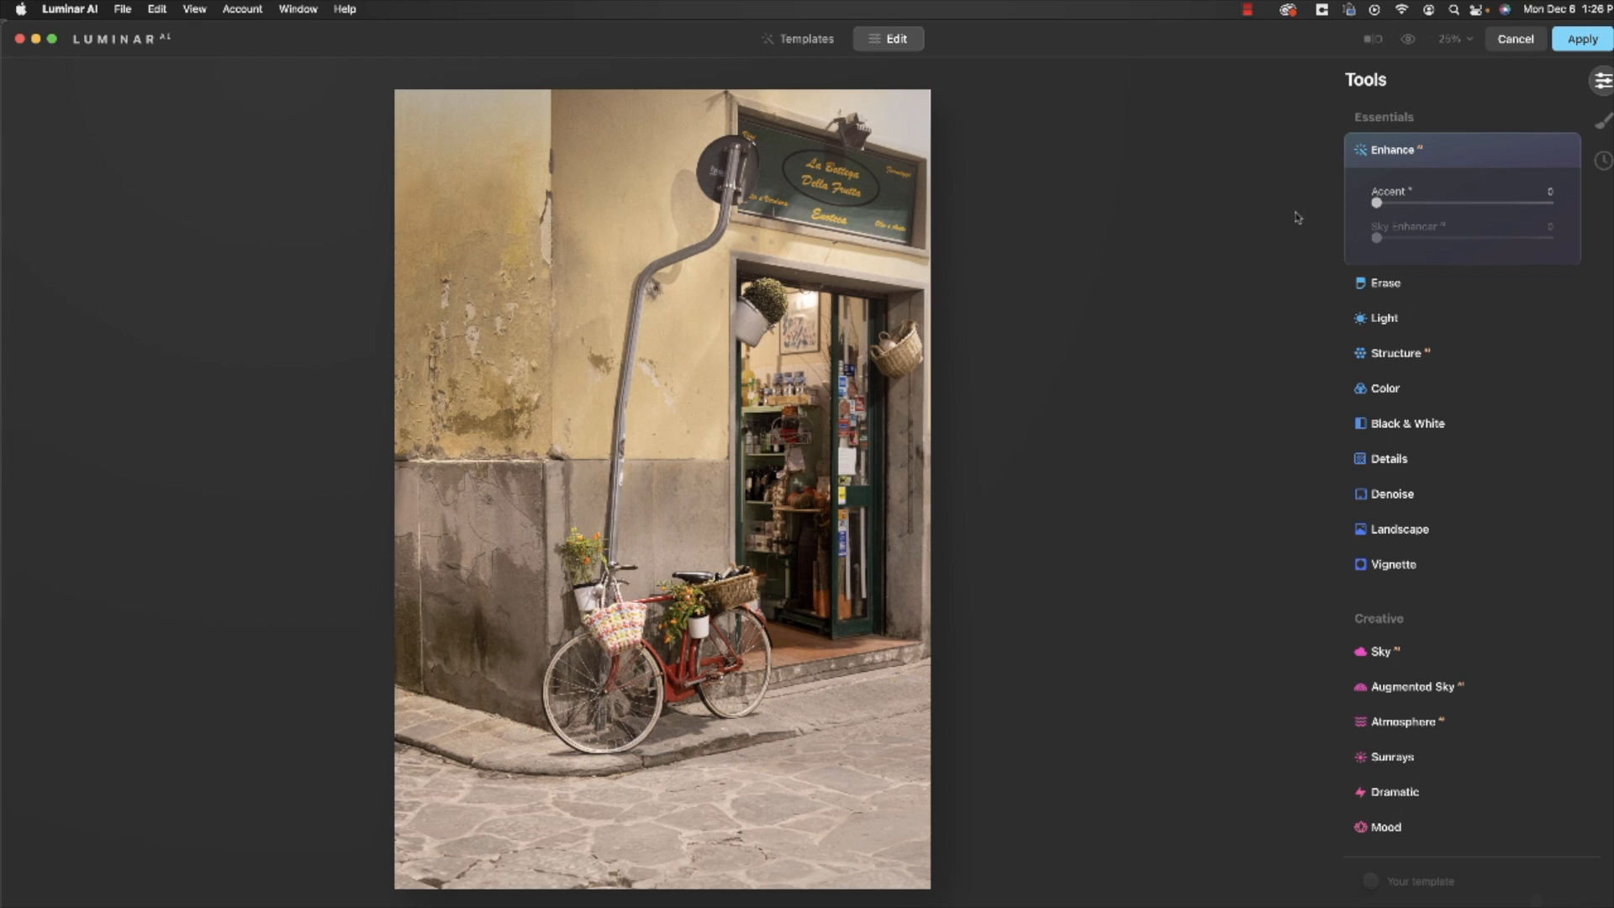
left_click_drag(1375, 204, 1476, 209)
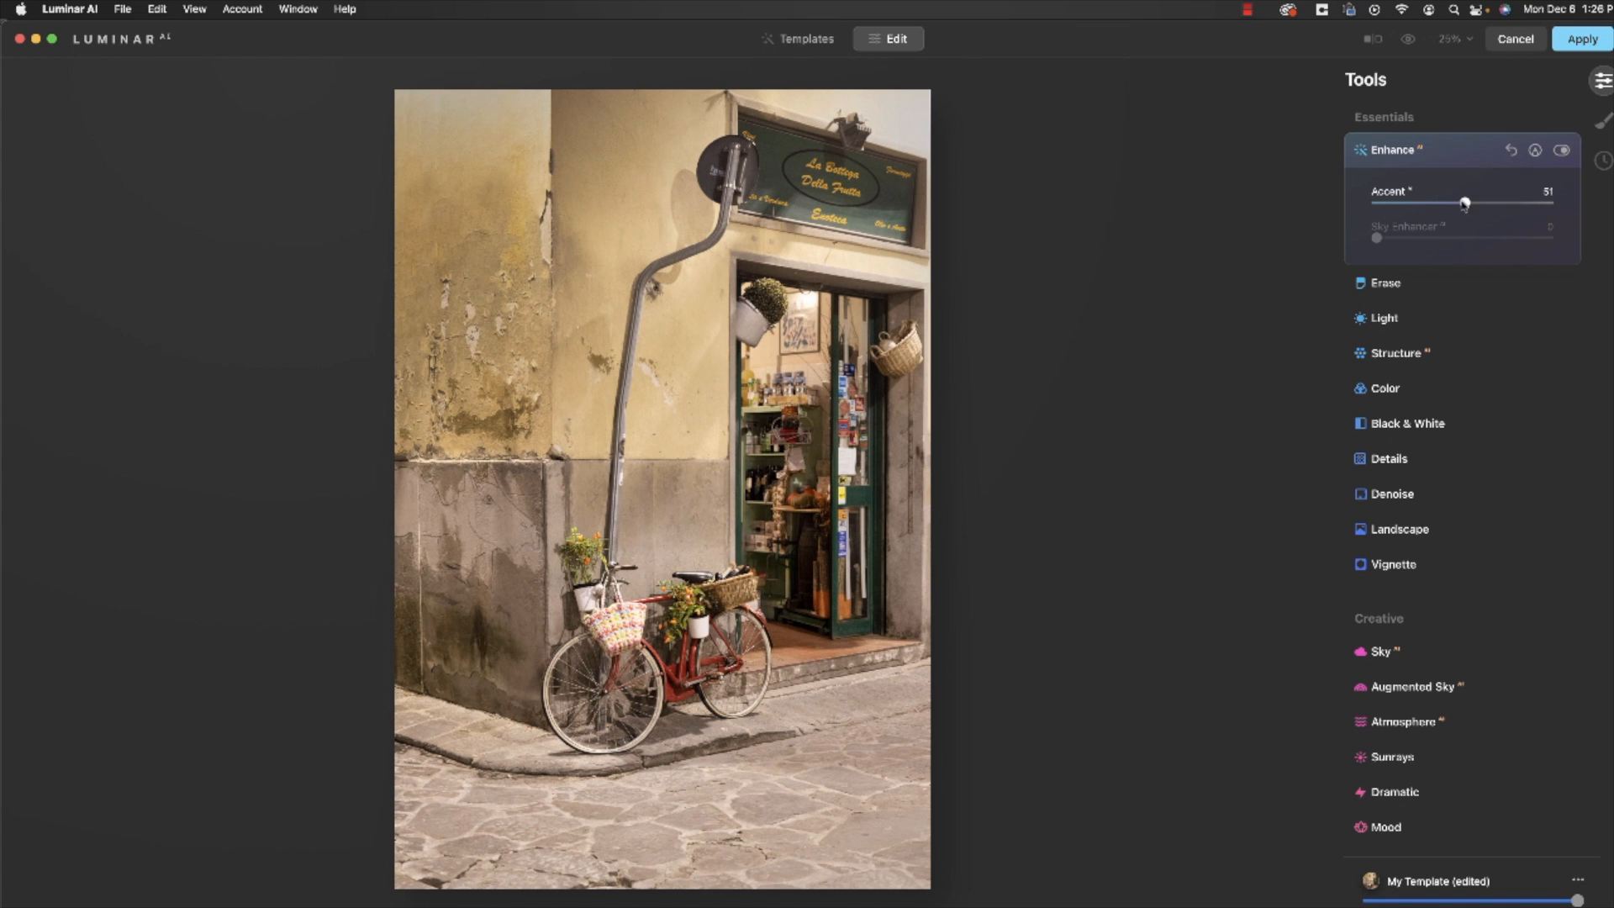
left_click_drag(1464, 205, 1590, 210)
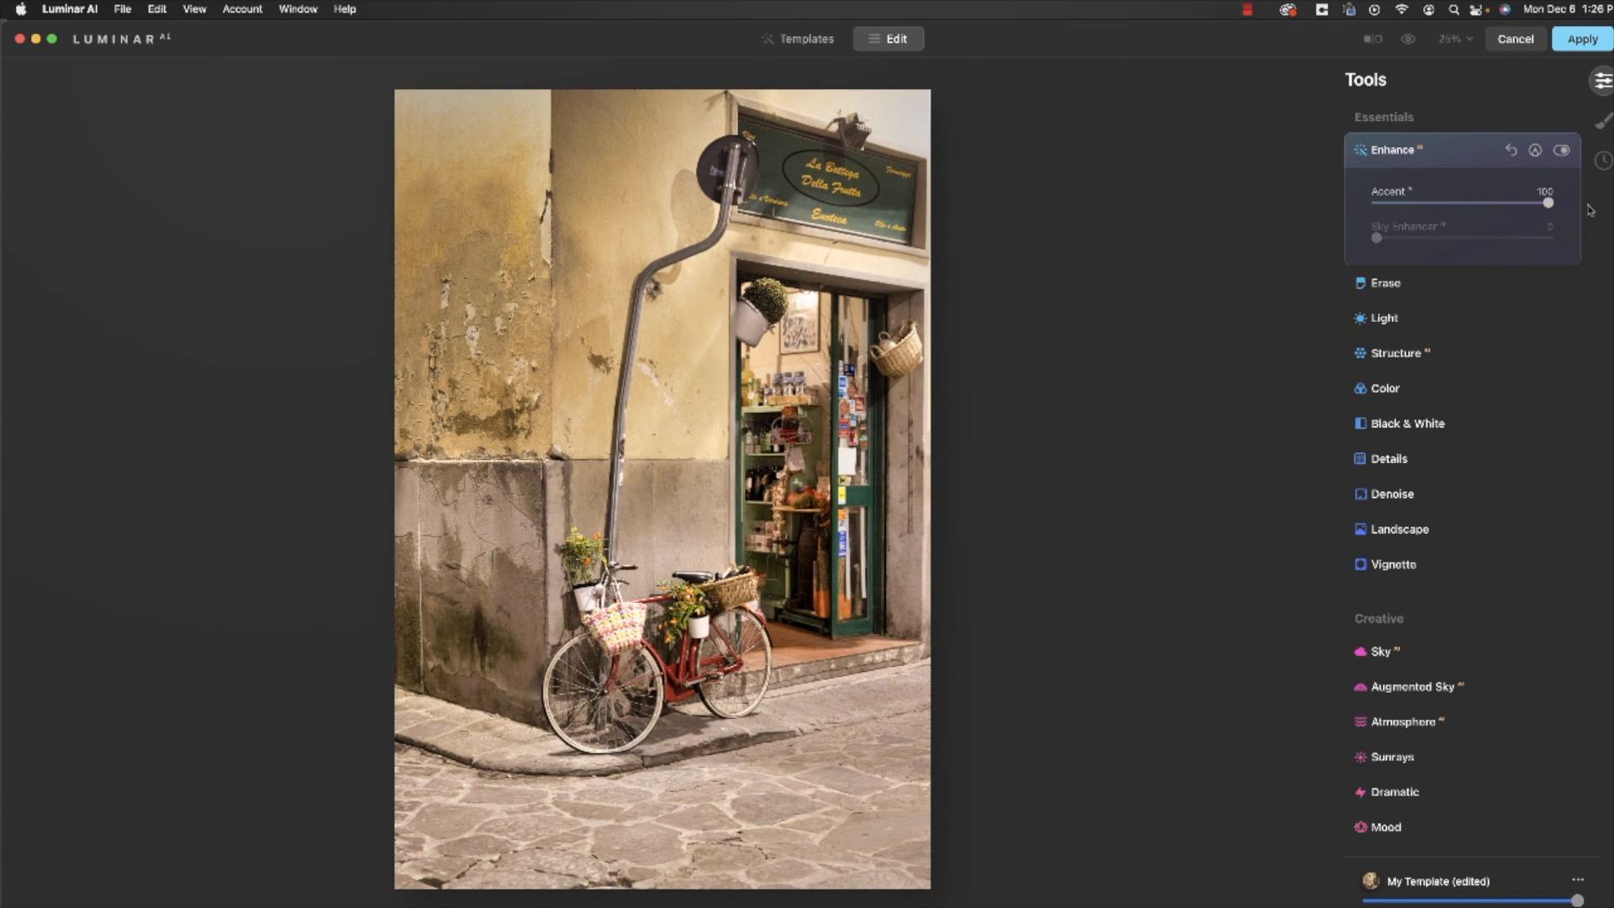
left_click(1562, 150)
left_click(1561, 151)
left_click(1562, 150)
left_click(1562, 150)
left_click_drag(1544, 206, 1456, 209)
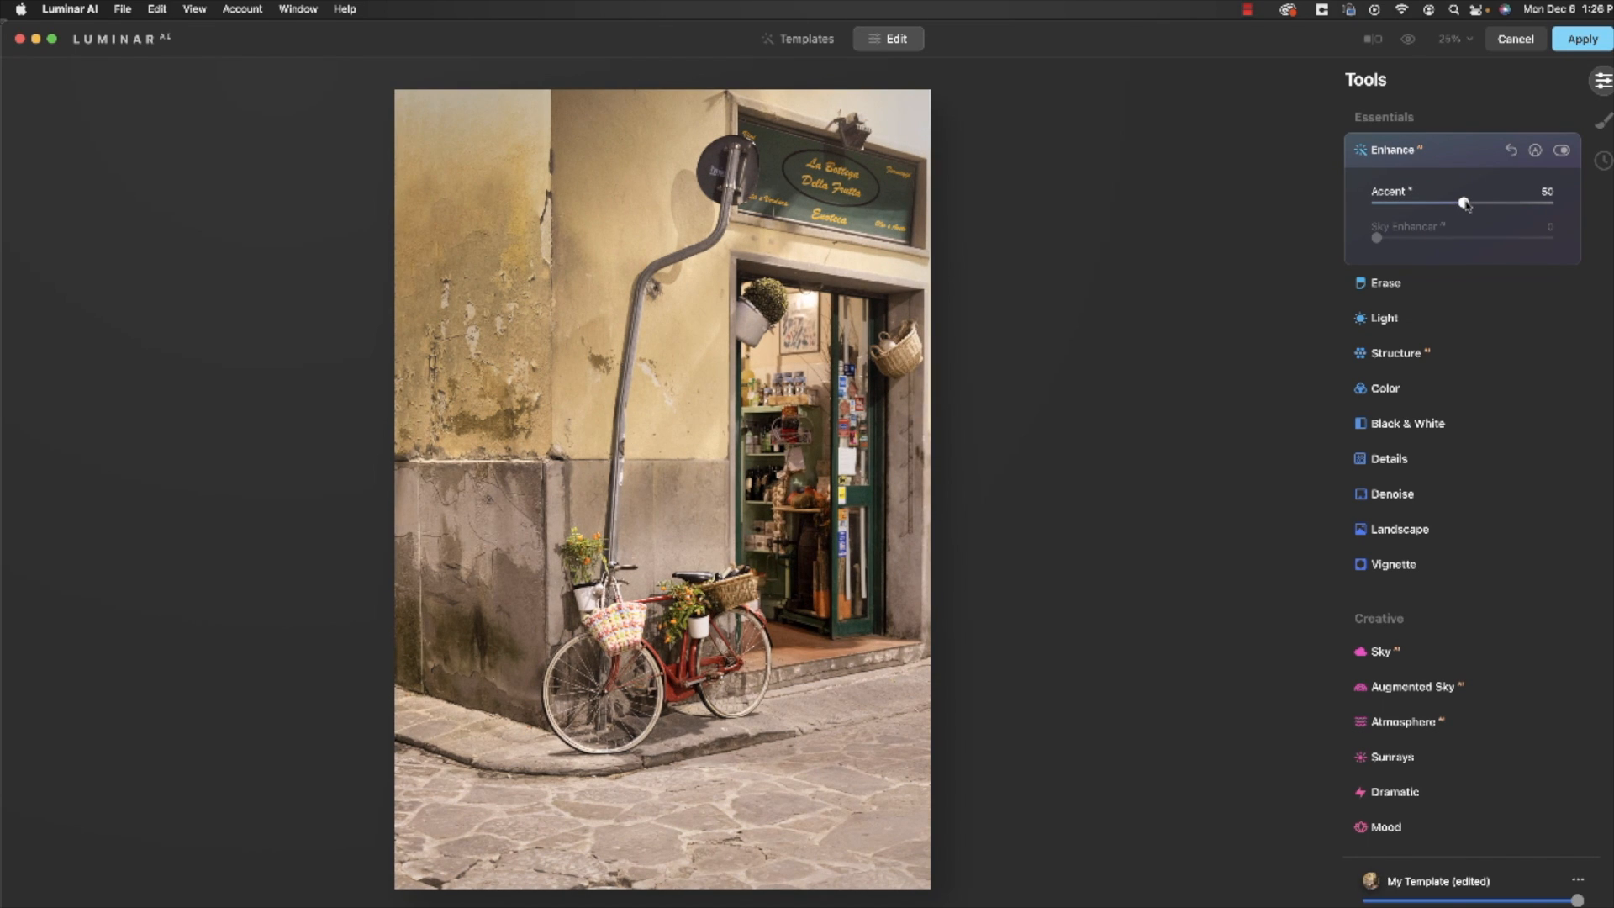
left_click_drag(1464, 206, 1483, 207)
left_click_drag(1483, 207, 1492, 207)
- Raise the Structure Amount and Boost slightly, and compare the photo with the effect off and on
left_click(1405, 353)
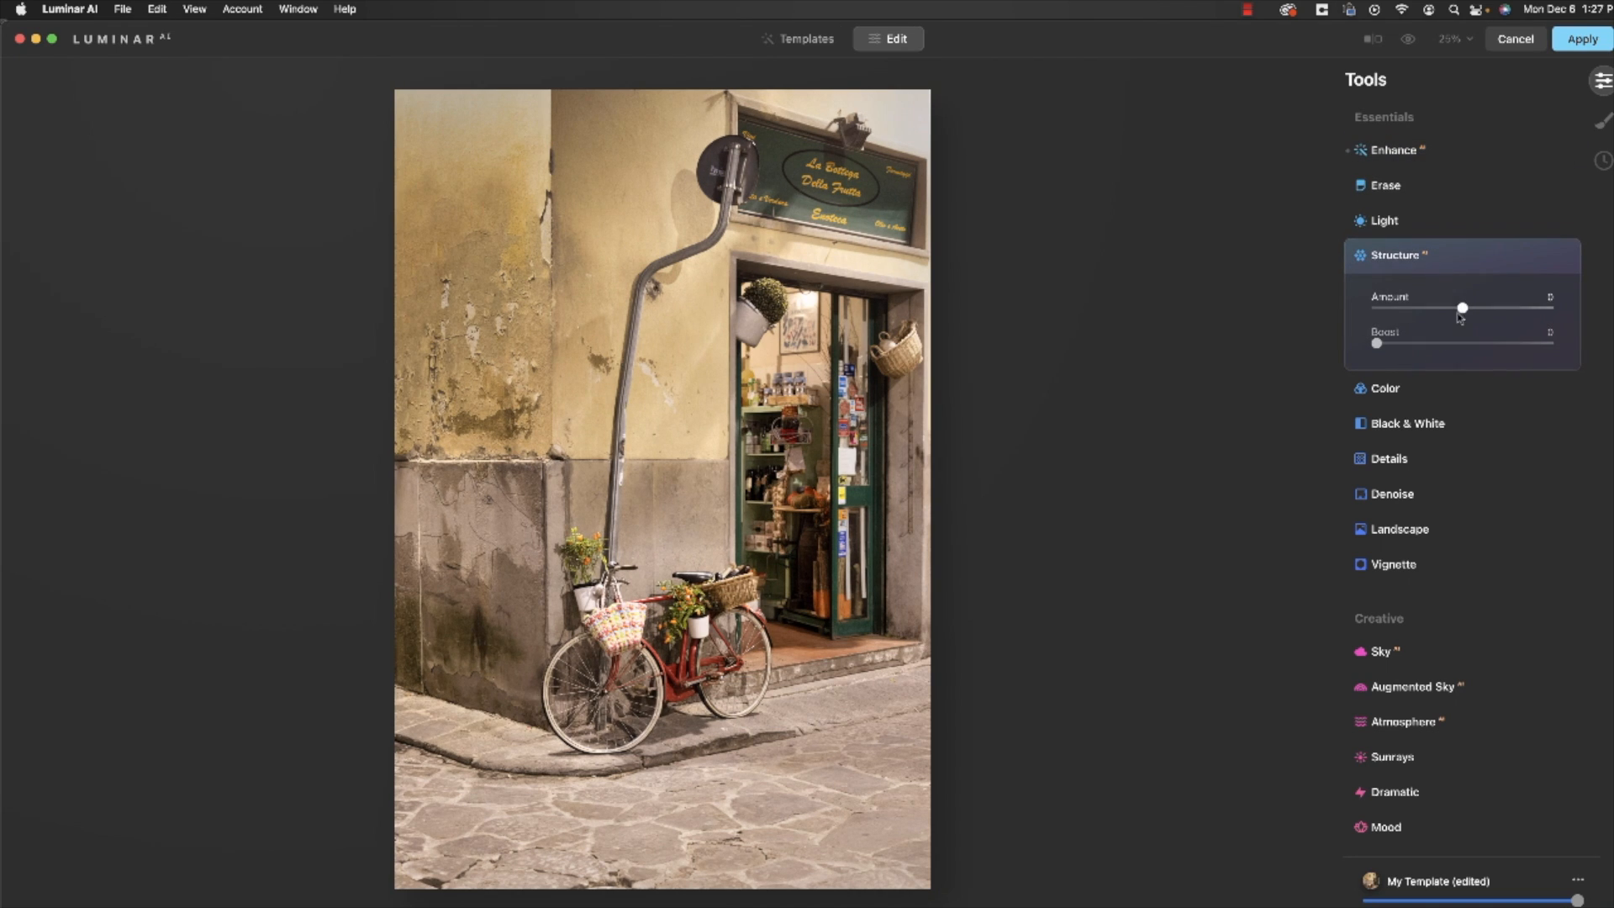
left_click_drag(1464, 308, 1470, 308)
left_click_drag(1375, 342, 1394, 344)
left_click_drag(1471, 308, 1473, 309)
left_click(1560, 257)
left_click(1562, 258)
left_click(1561, 257)
left_click(1563, 258)
- Set the Landscape tool's Foliage Enhancer to 51 and compare the photo with the effect off and on
left_click(1417, 530)
scroll(1415, 533, "down", 3)
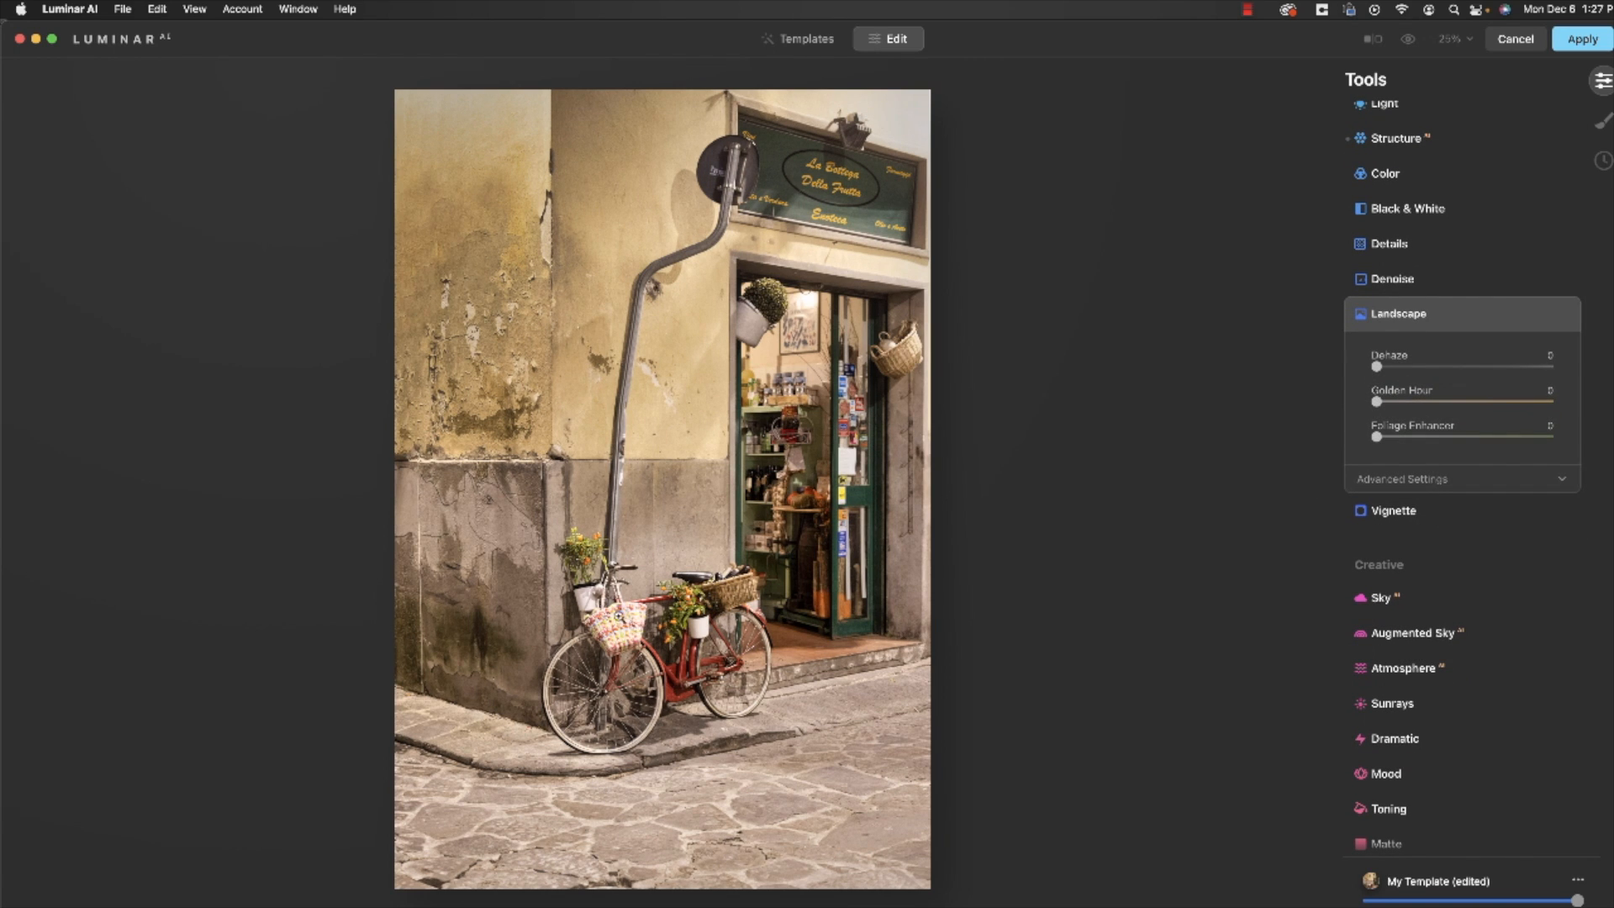
left_click_drag(1383, 437, 1458, 438)
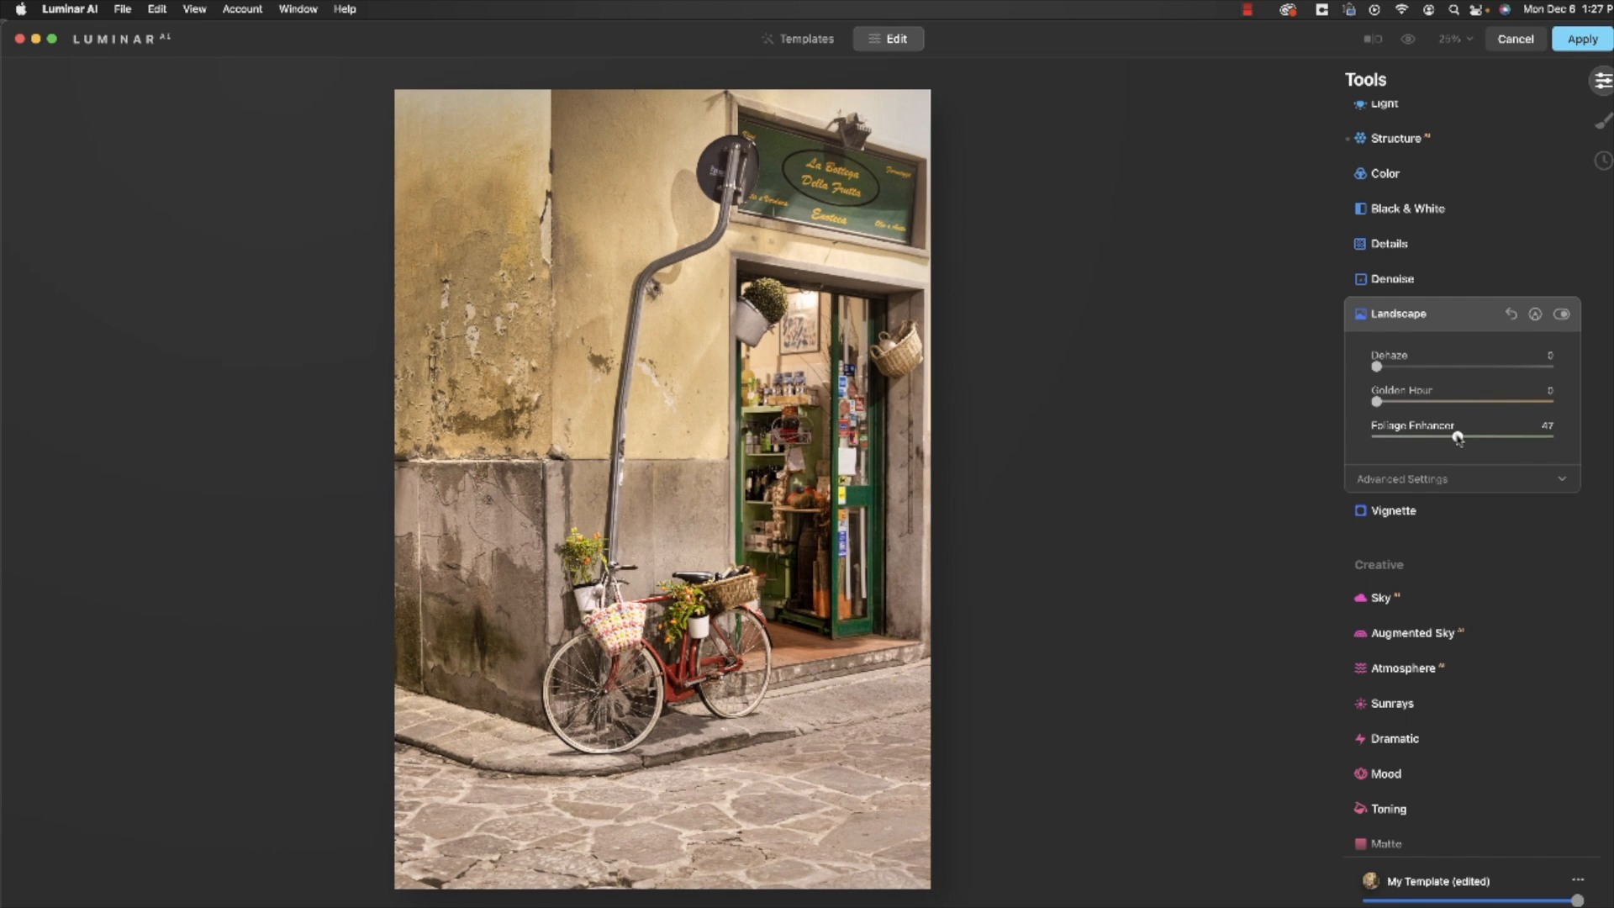
left_click_drag(1458, 438, 1465, 437)
left_click(1560, 316)
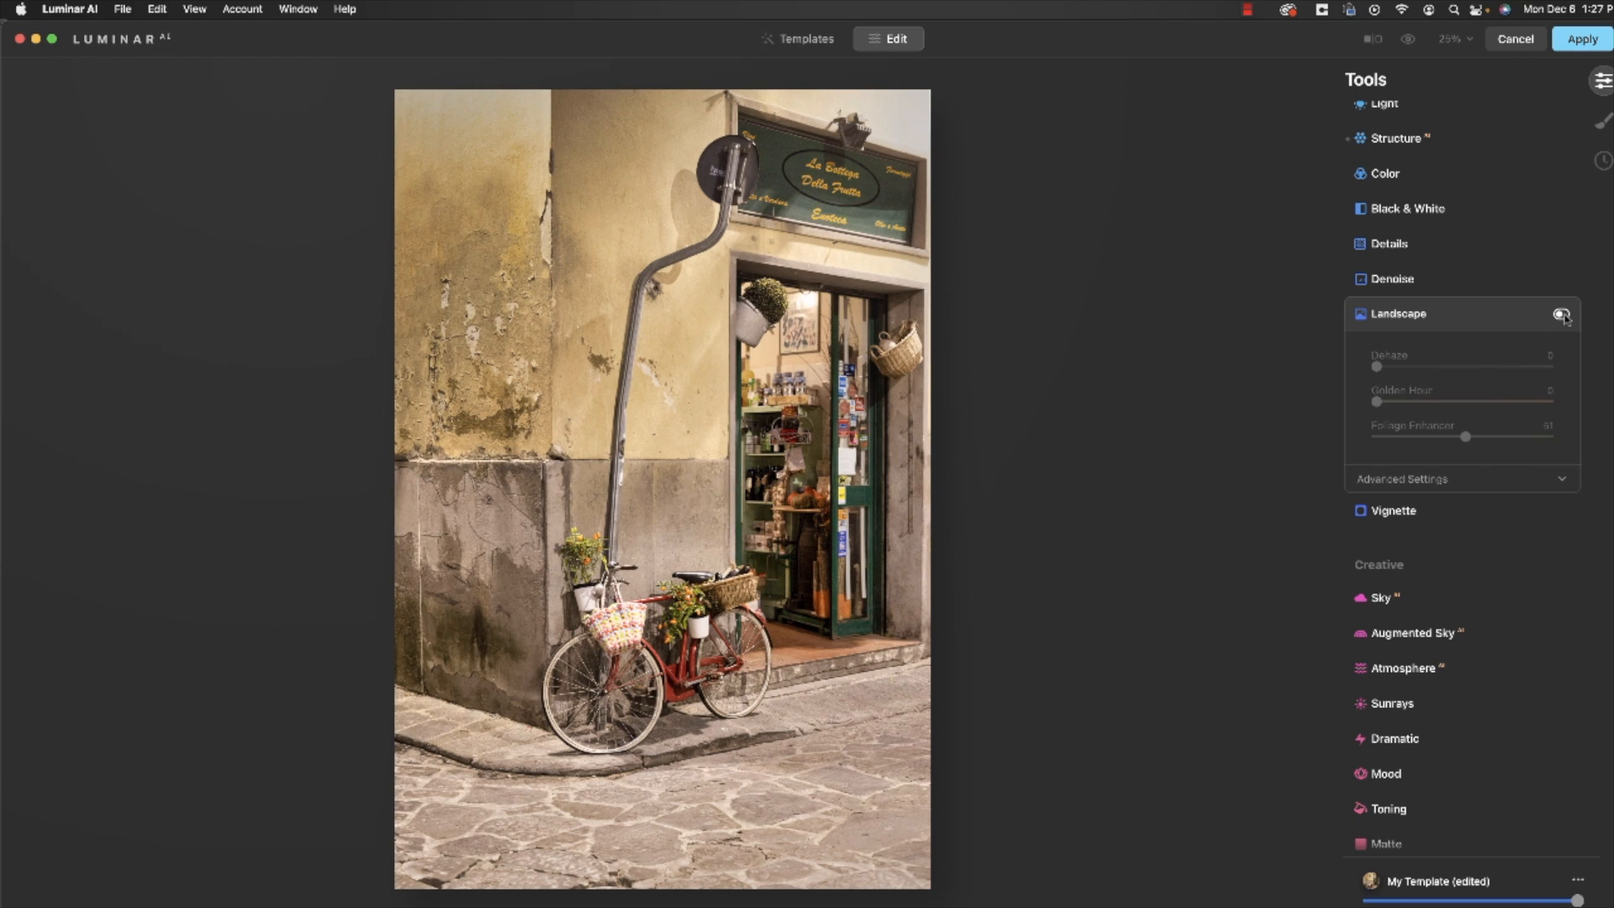
left_click(1561, 315)
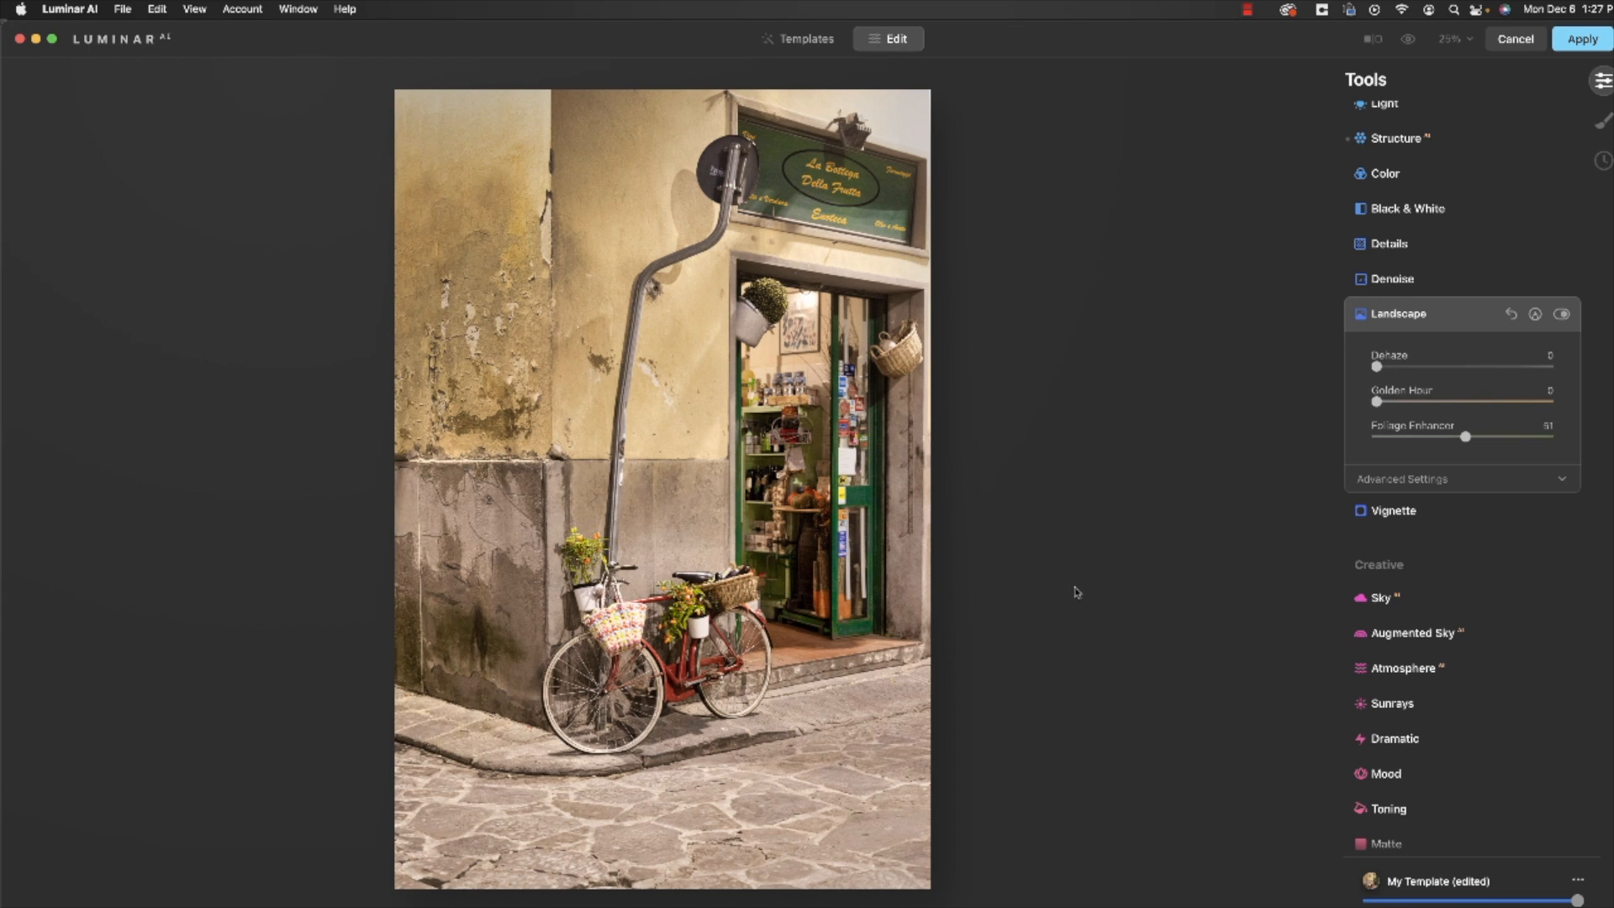
- Enable subject choice for the Vignette, set its Amount to -47 and Size to 63, and compare the effect off and on
left_click(1390, 514)
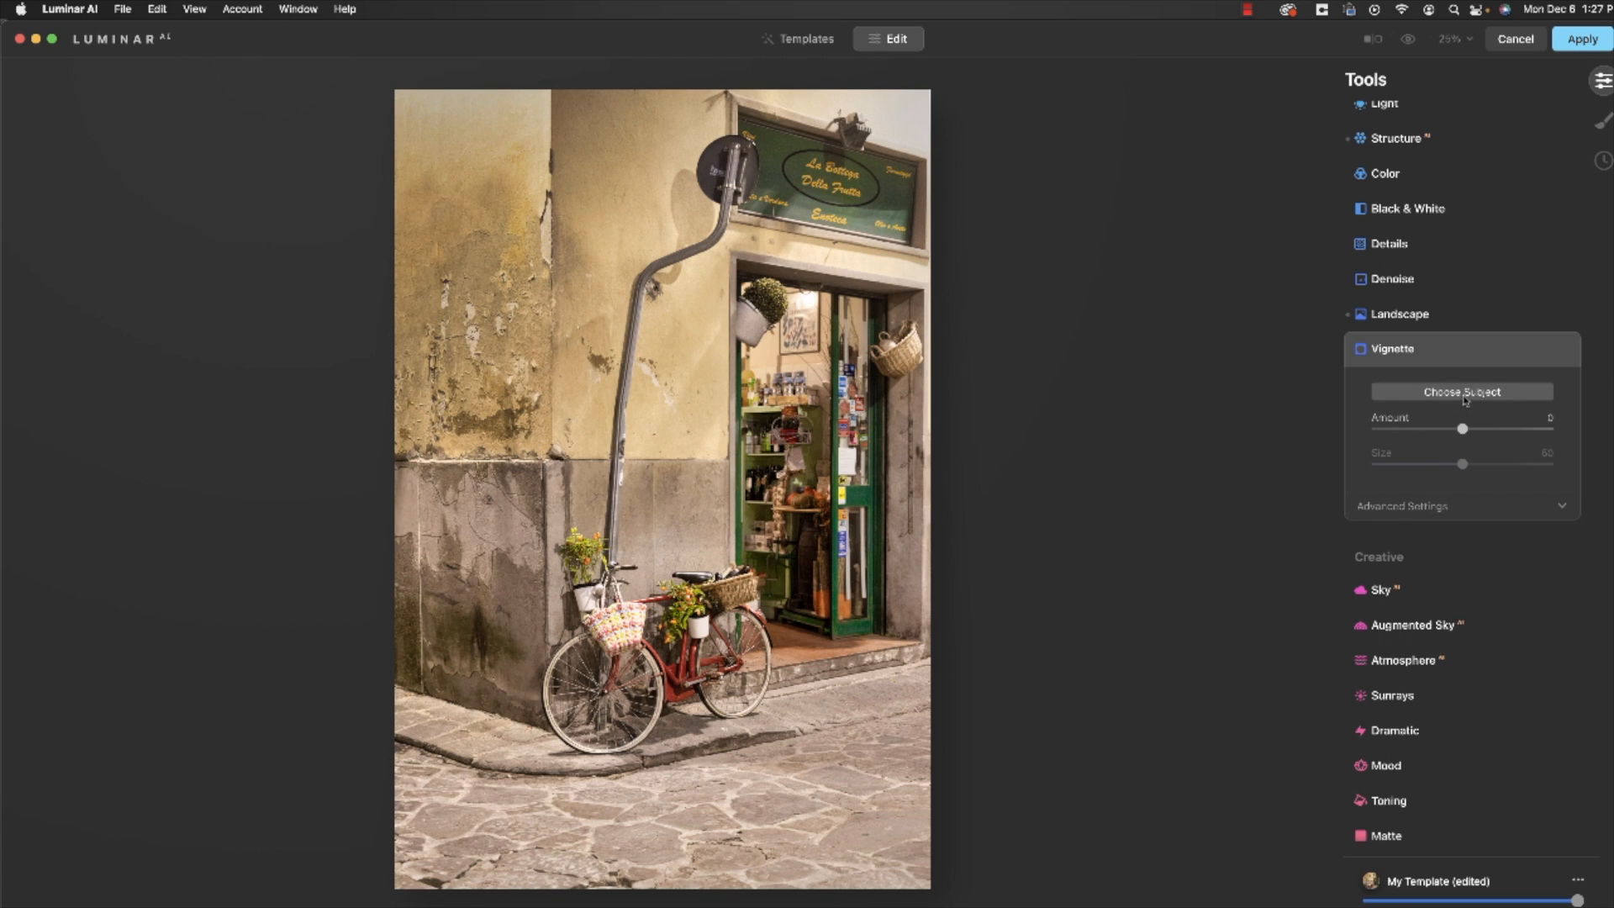
left_click(1464, 399)
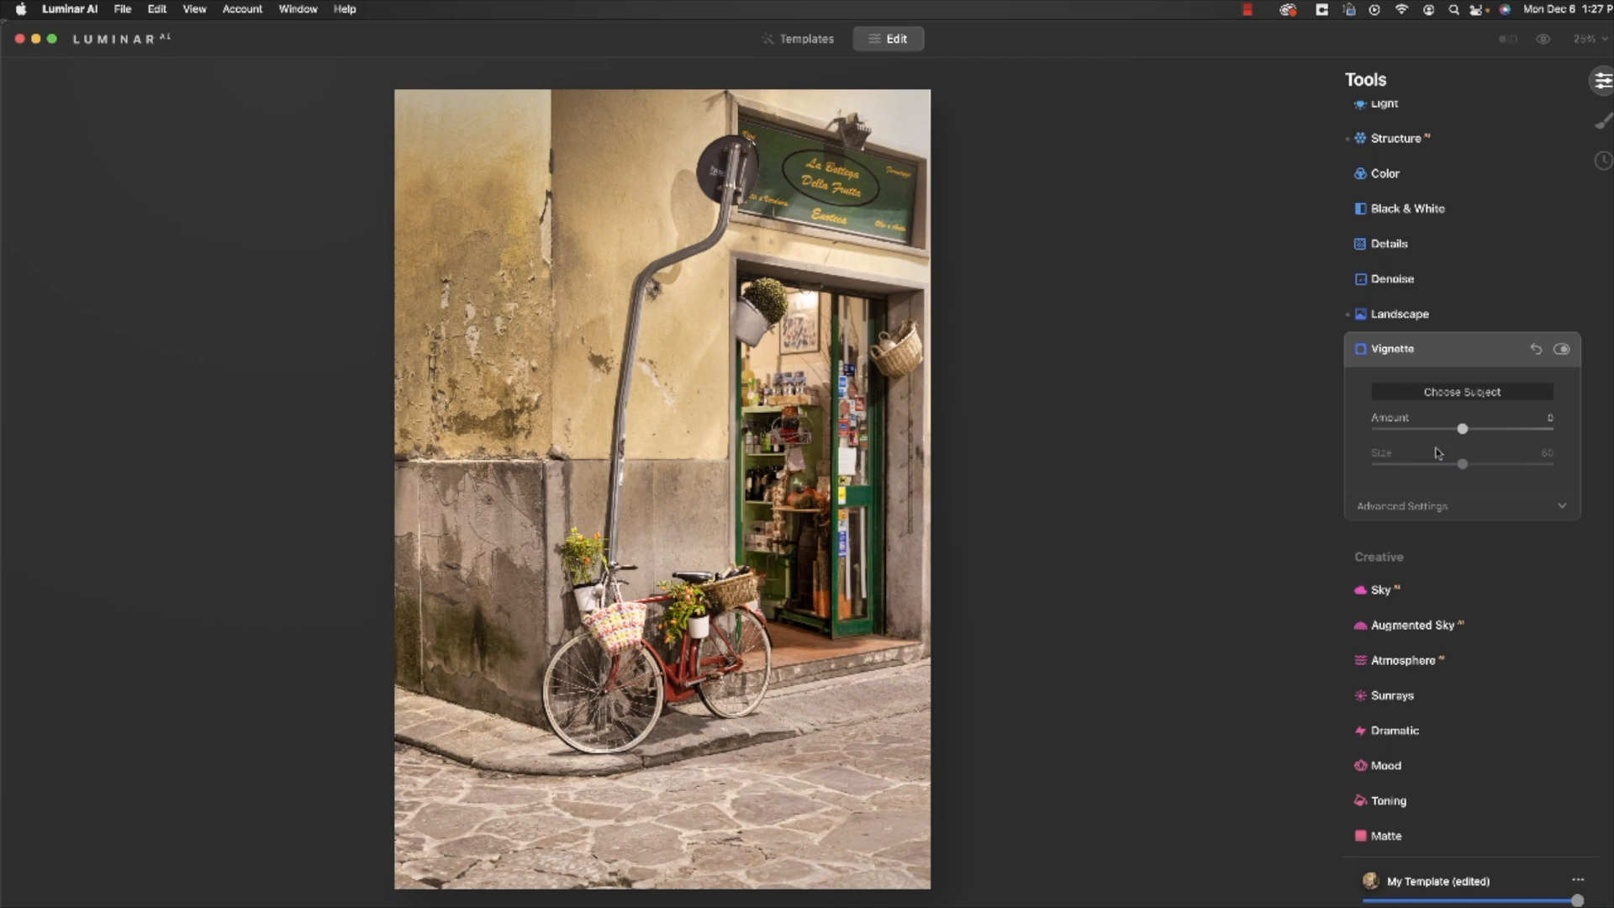
left_click_drag(1463, 430, 1417, 438)
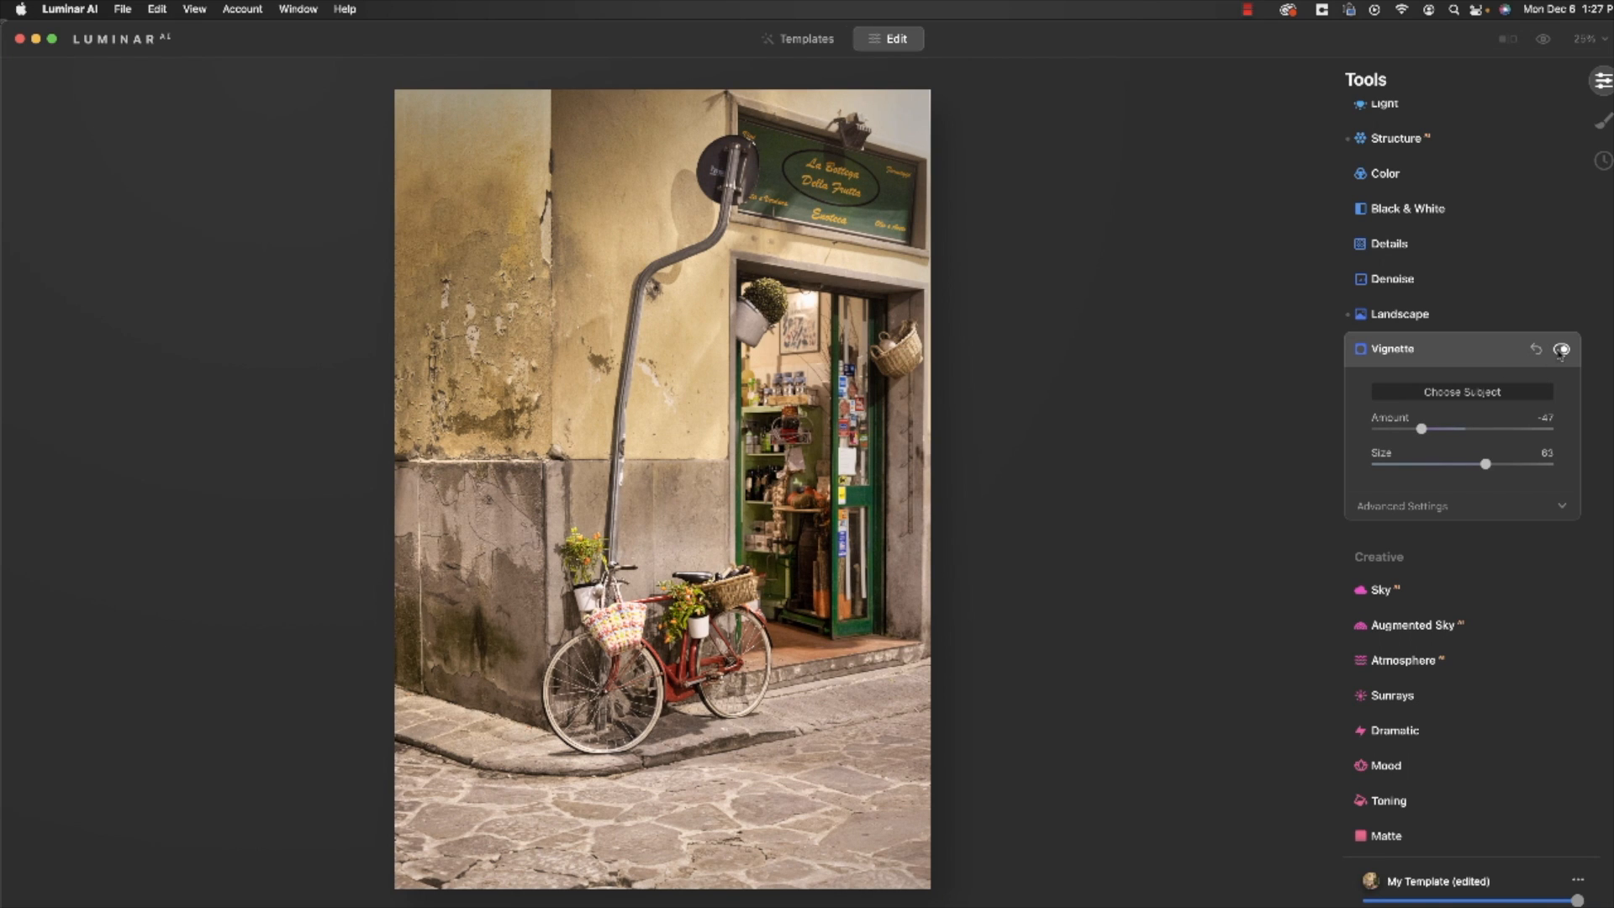
left_click(1561, 350)
left_click(1561, 352)
left_click(1561, 350)
left_click(1561, 351)
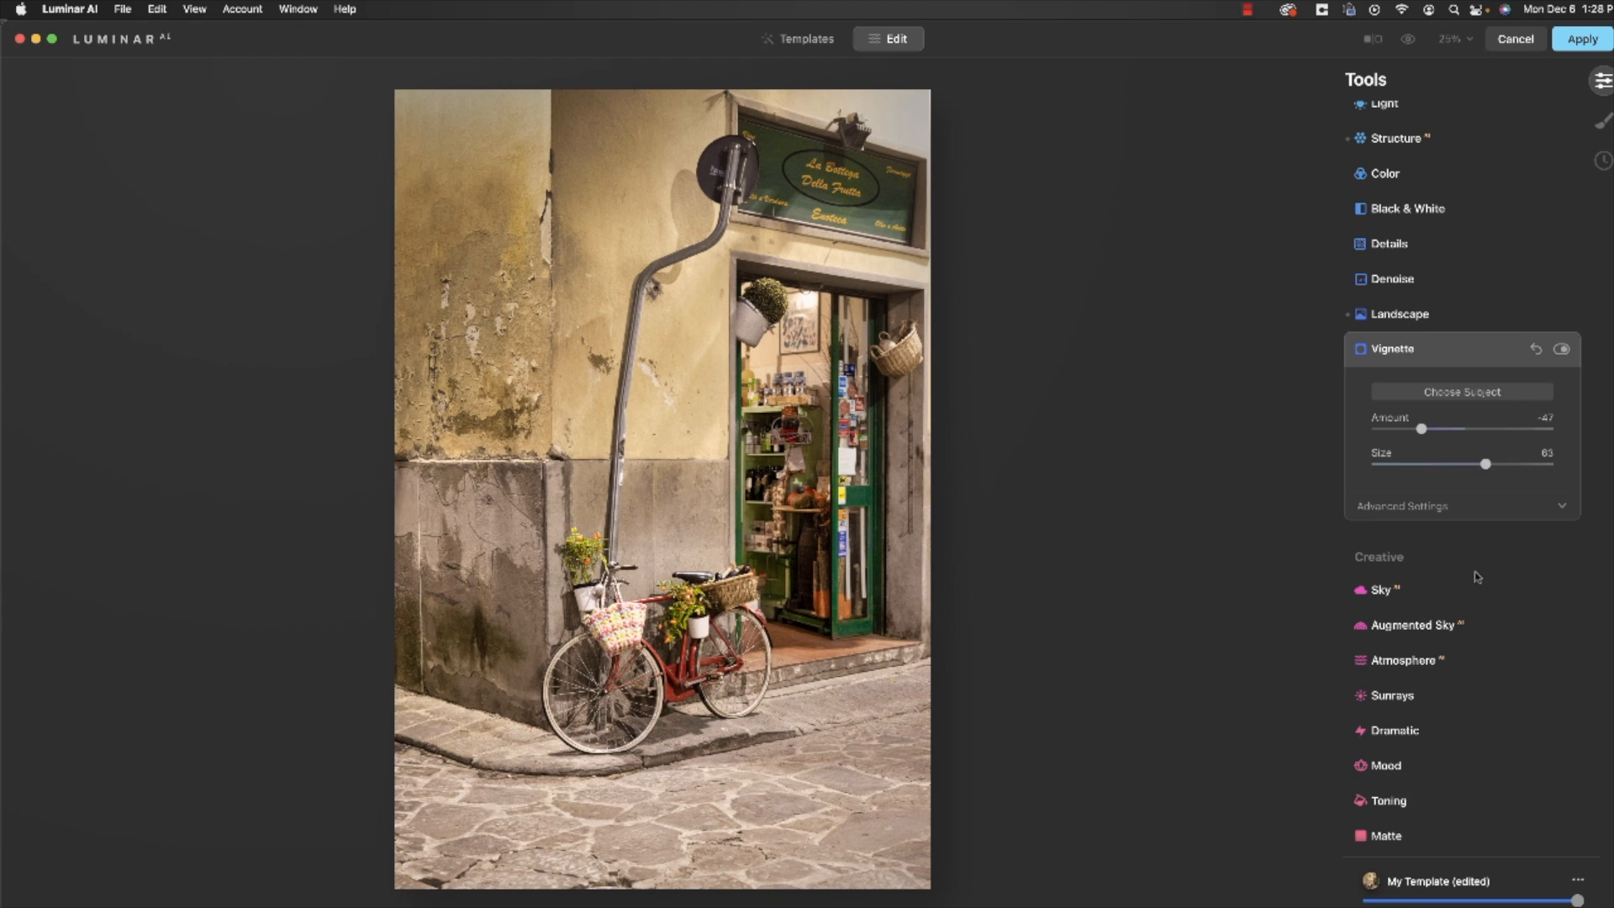
- Apply the Dramatic effect with Amount 25, Local Contrast 65 and Saturation -5
scroll(1459, 551, "down", 3)
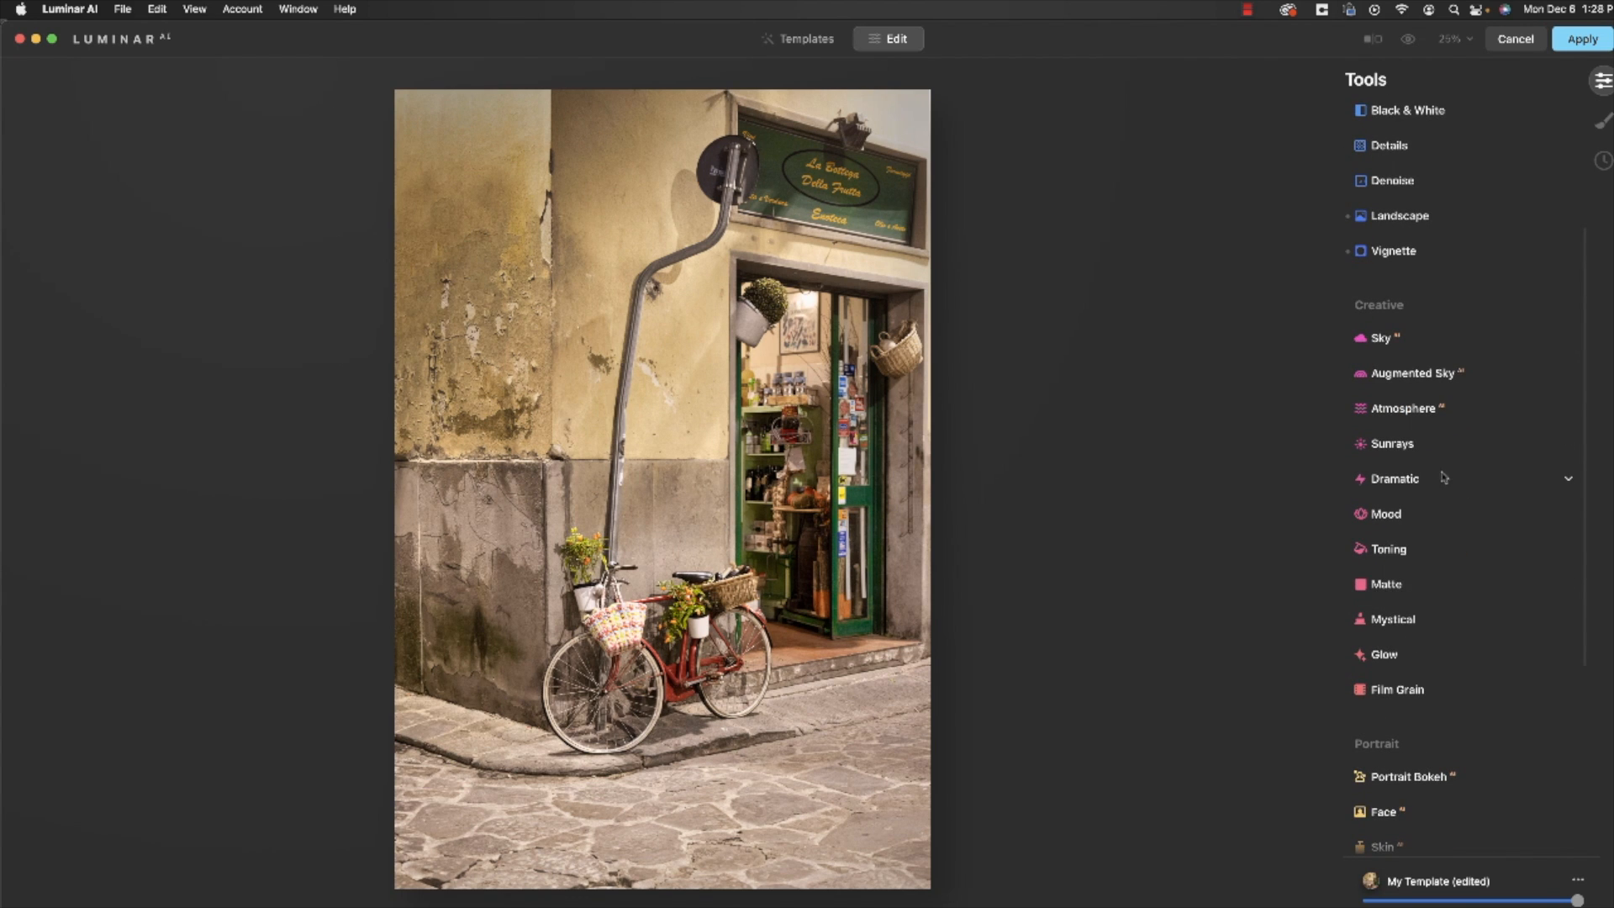
left_click(1401, 481)
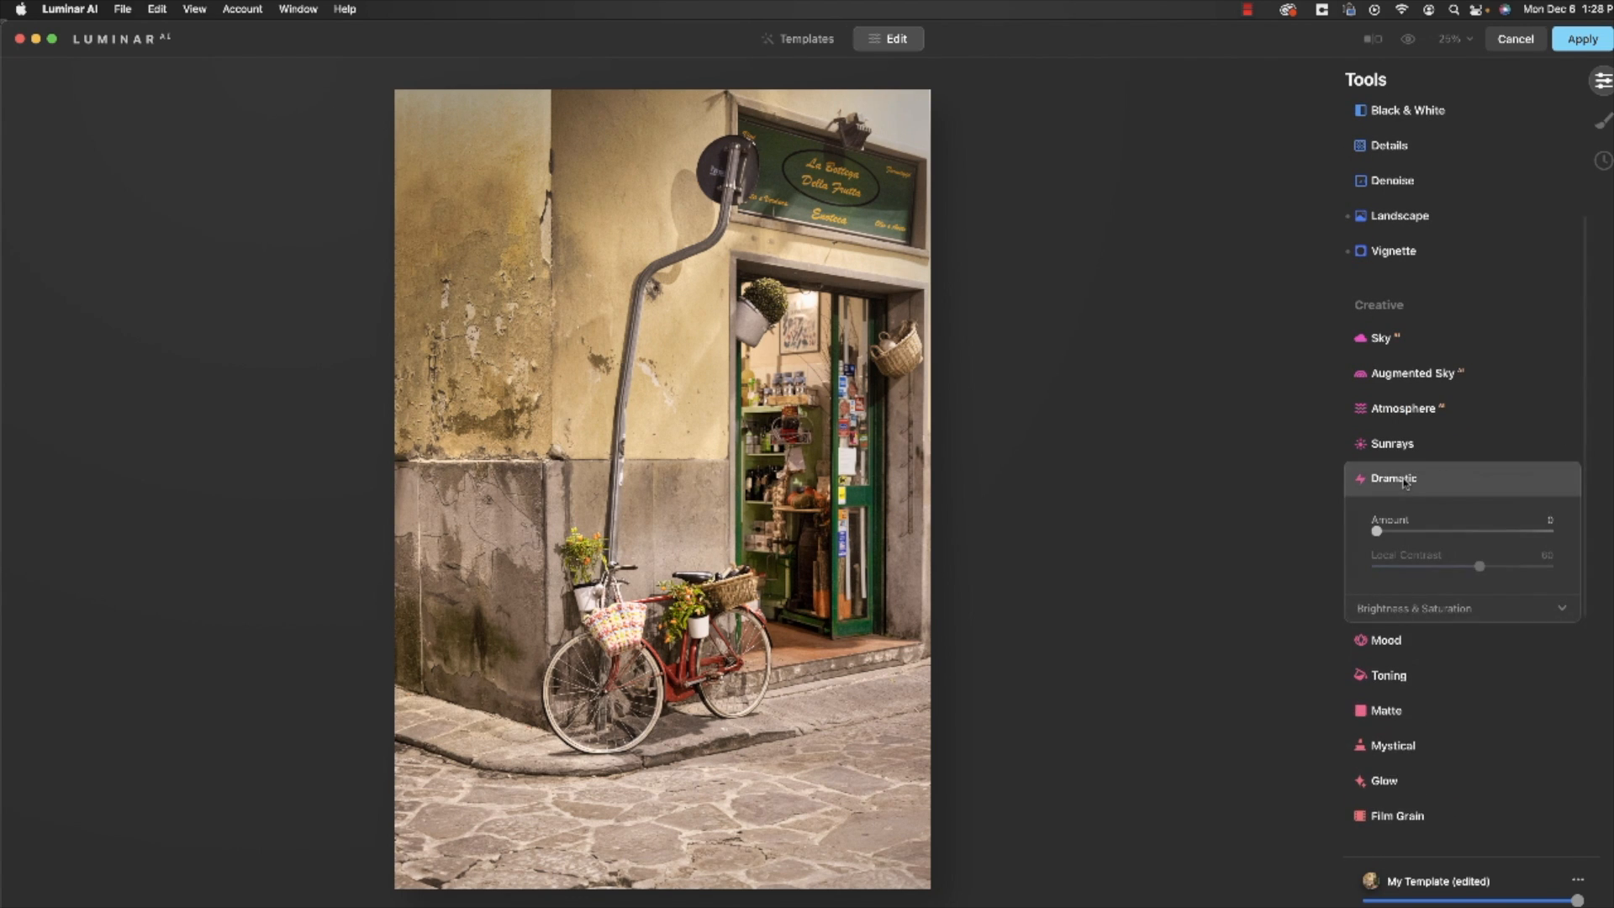
scroll(1397, 470, "down", 2)
left_click_drag(1385, 443, 1417, 450)
left_click(1451, 516)
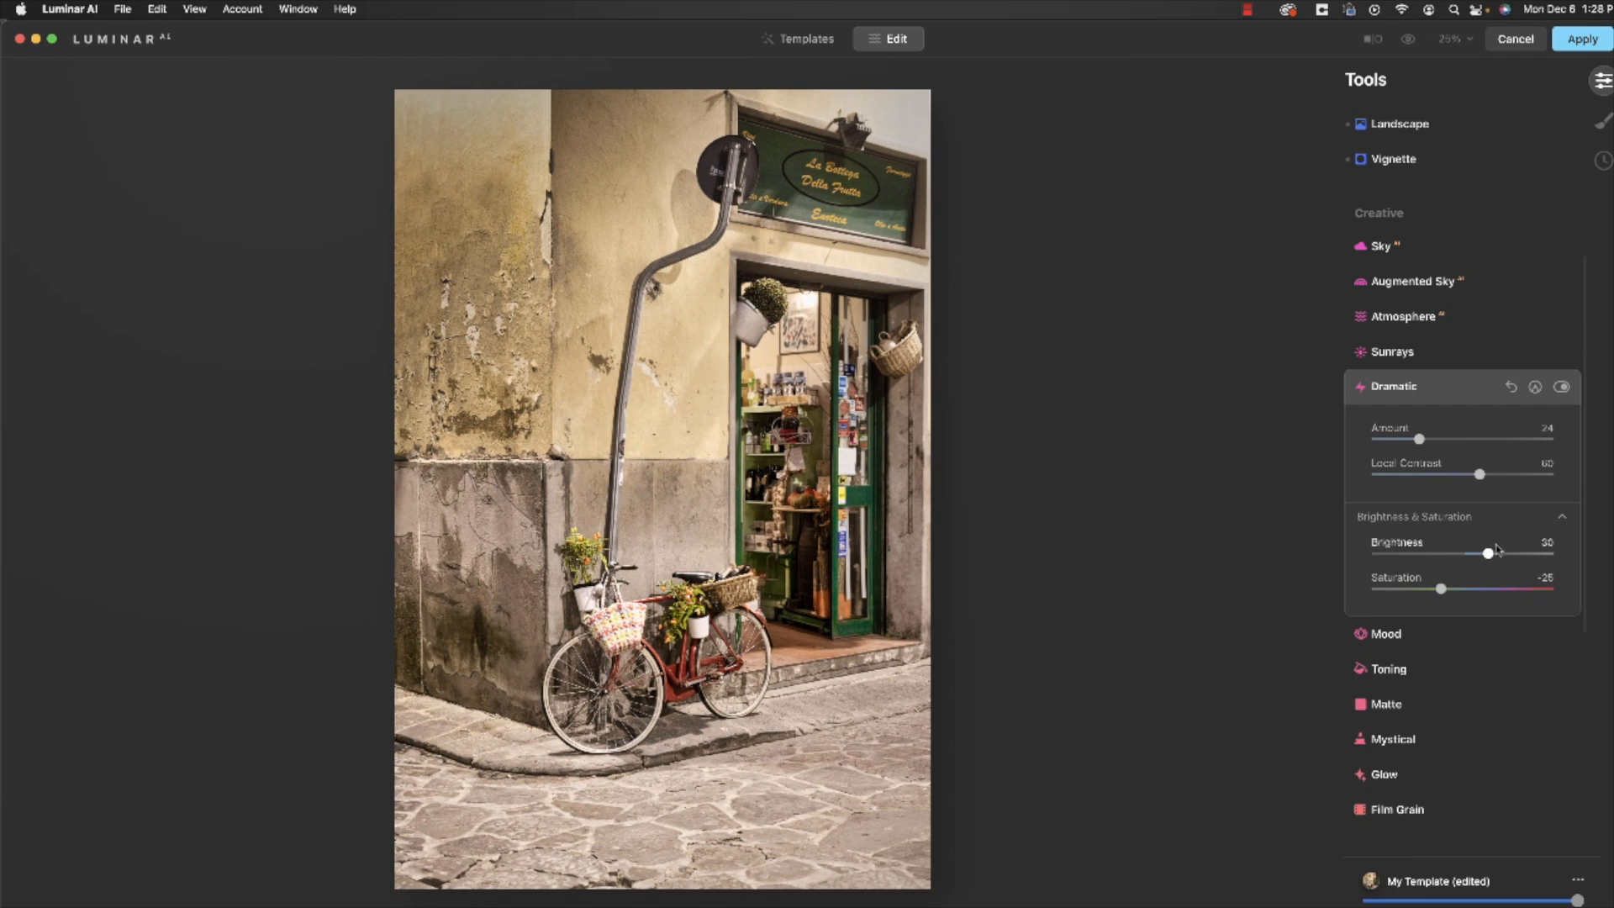
left_click_drag(1443, 591, 1463, 594)
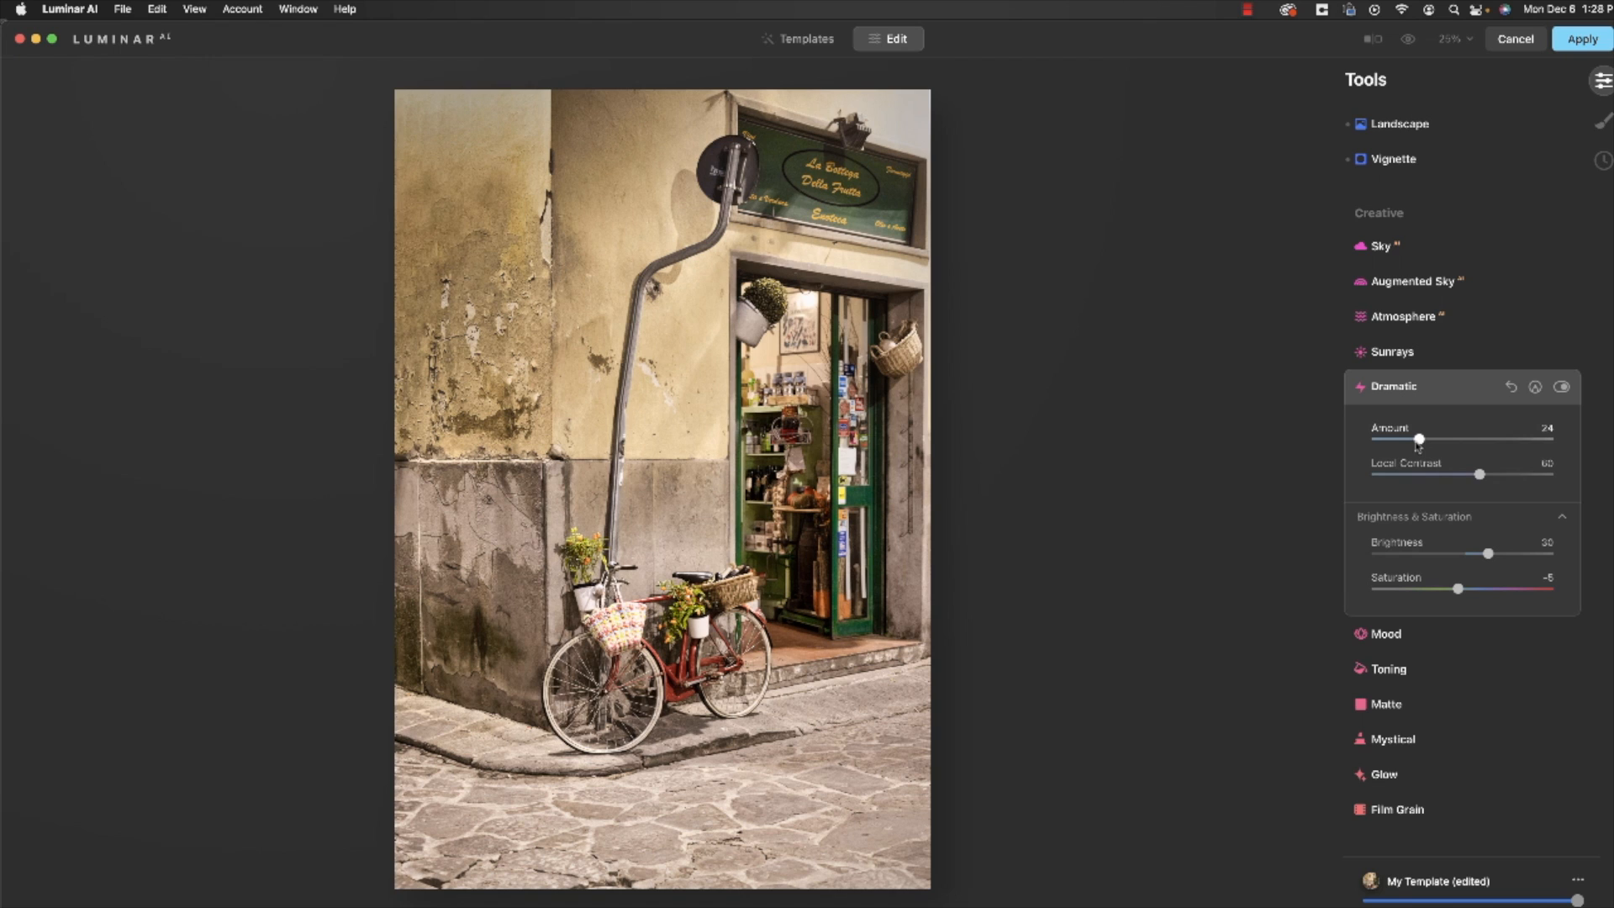
left_click_drag(1419, 441, 1495, 478)
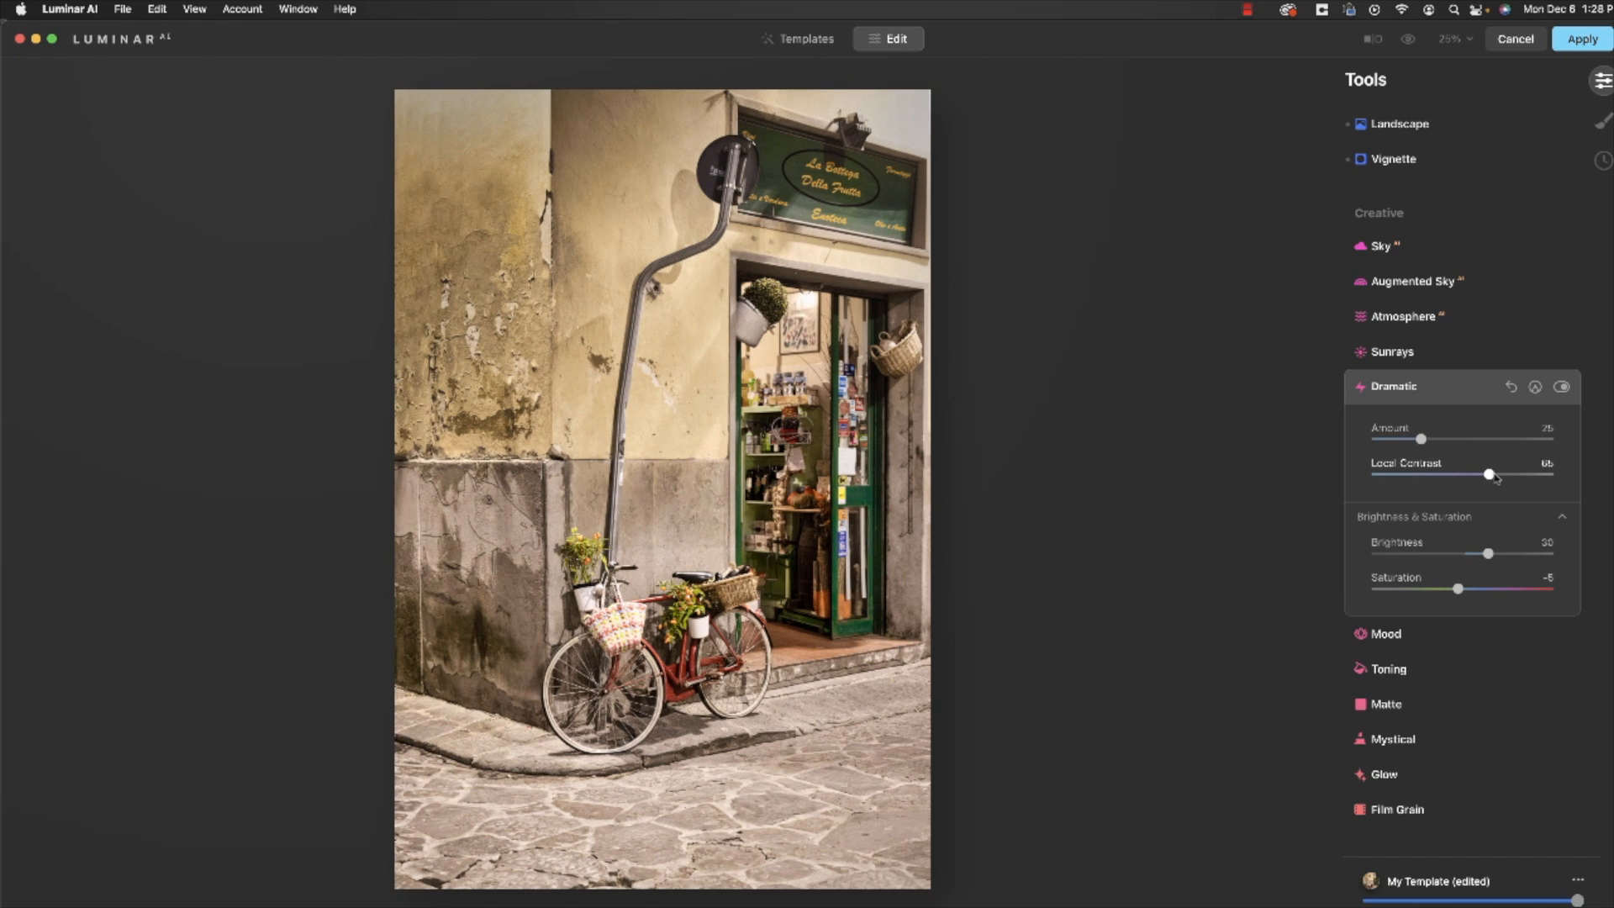
- Set the Dramatic effect's Saturation to 11, comparing the photo with the effect off and on
left_click(1560, 387)
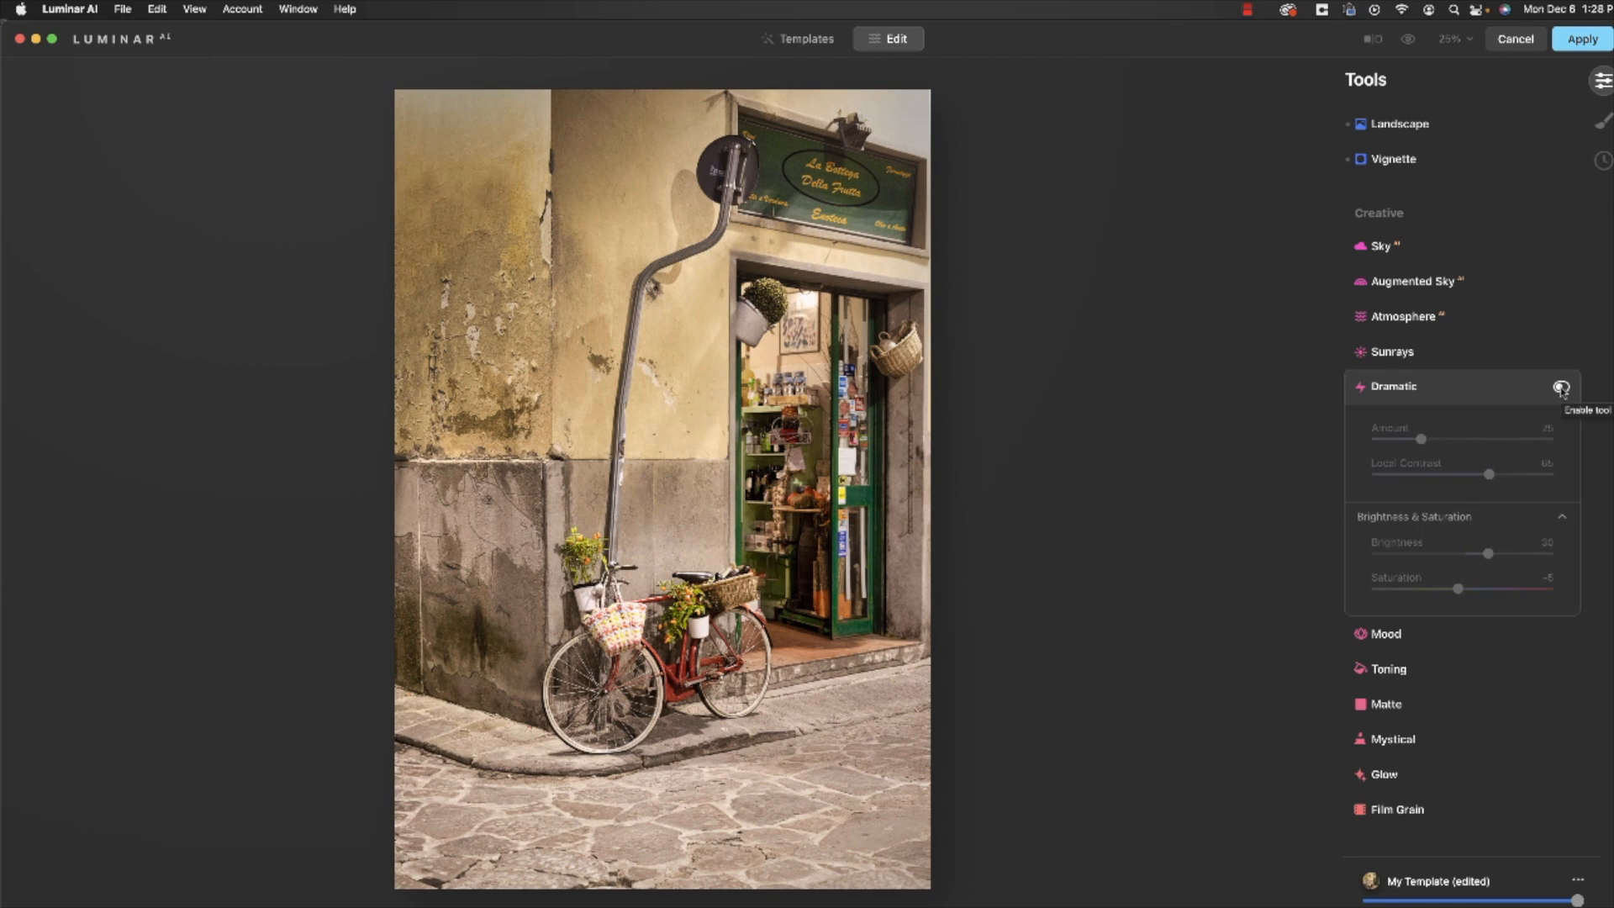
left_click(1561, 388)
left_click(1561, 387)
left_click(1561, 388)
left_click_drag(1459, 590, 1472, 591)
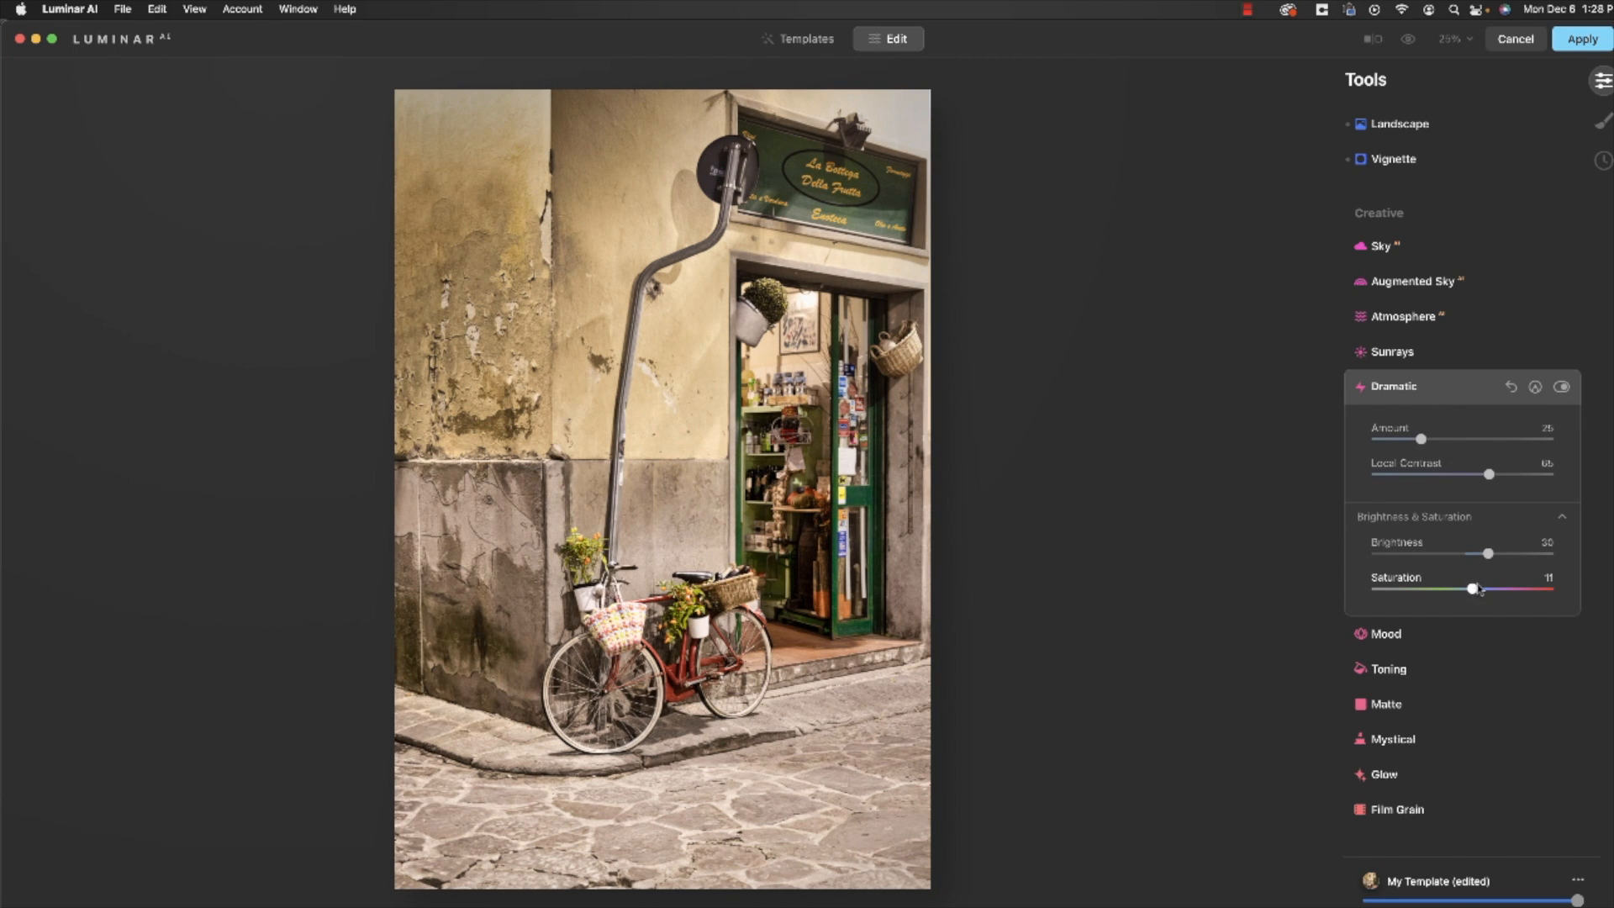
left_click(1560, 388)
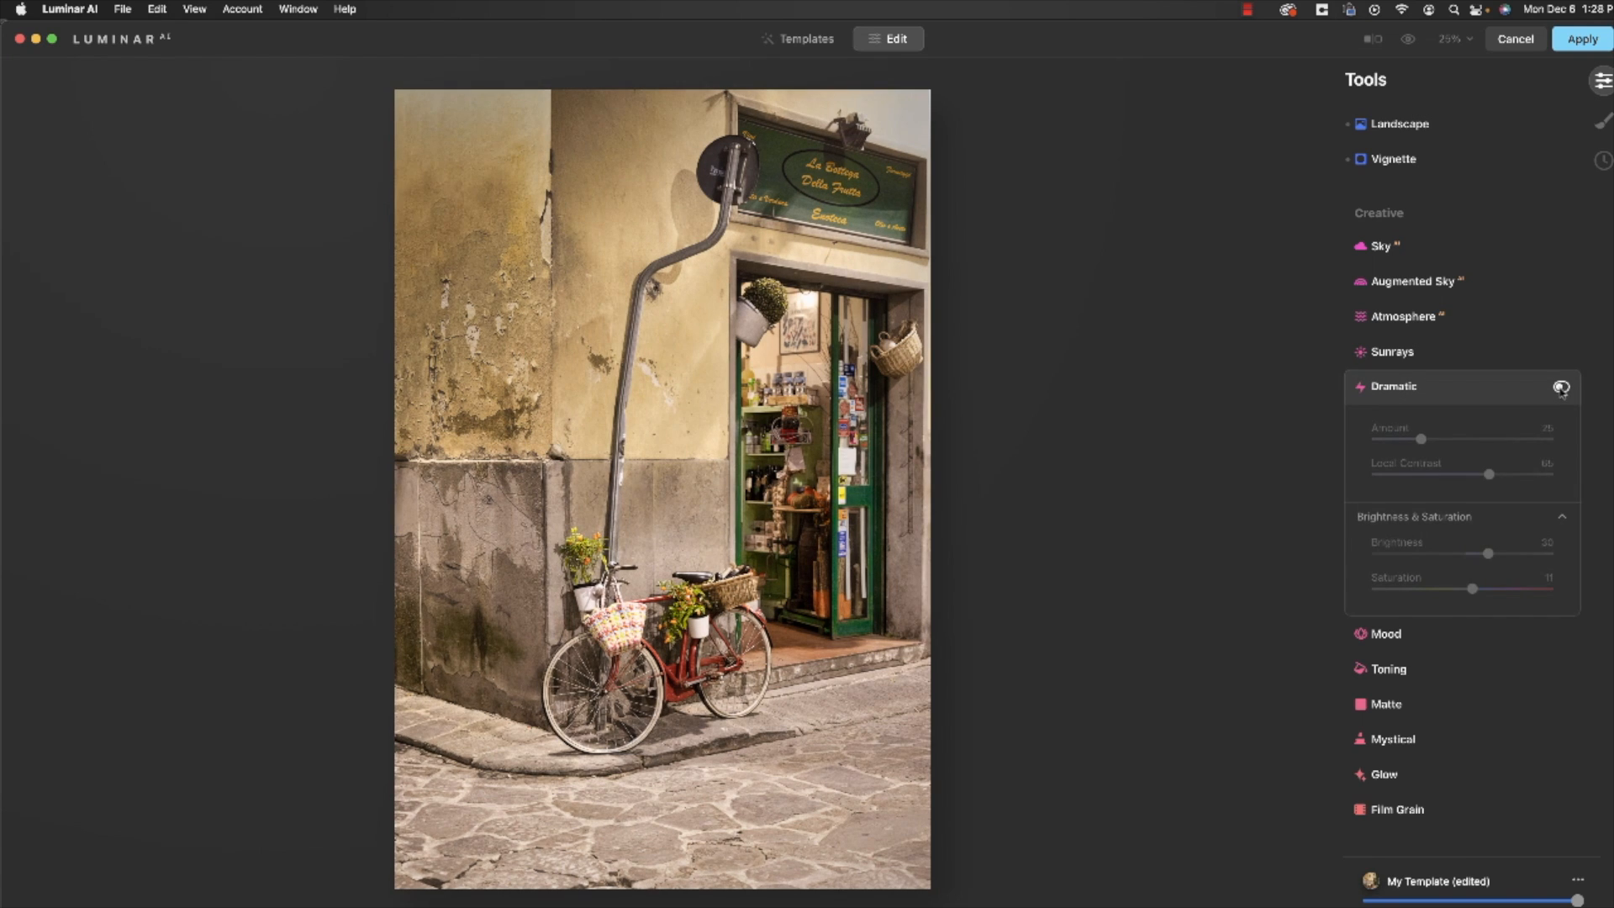
left_click(1561, 388)
- Lower the Dramatic Amount to 19 and check the photo with the effect off and on
left_click_drag(1424, 441, 1415, 449)
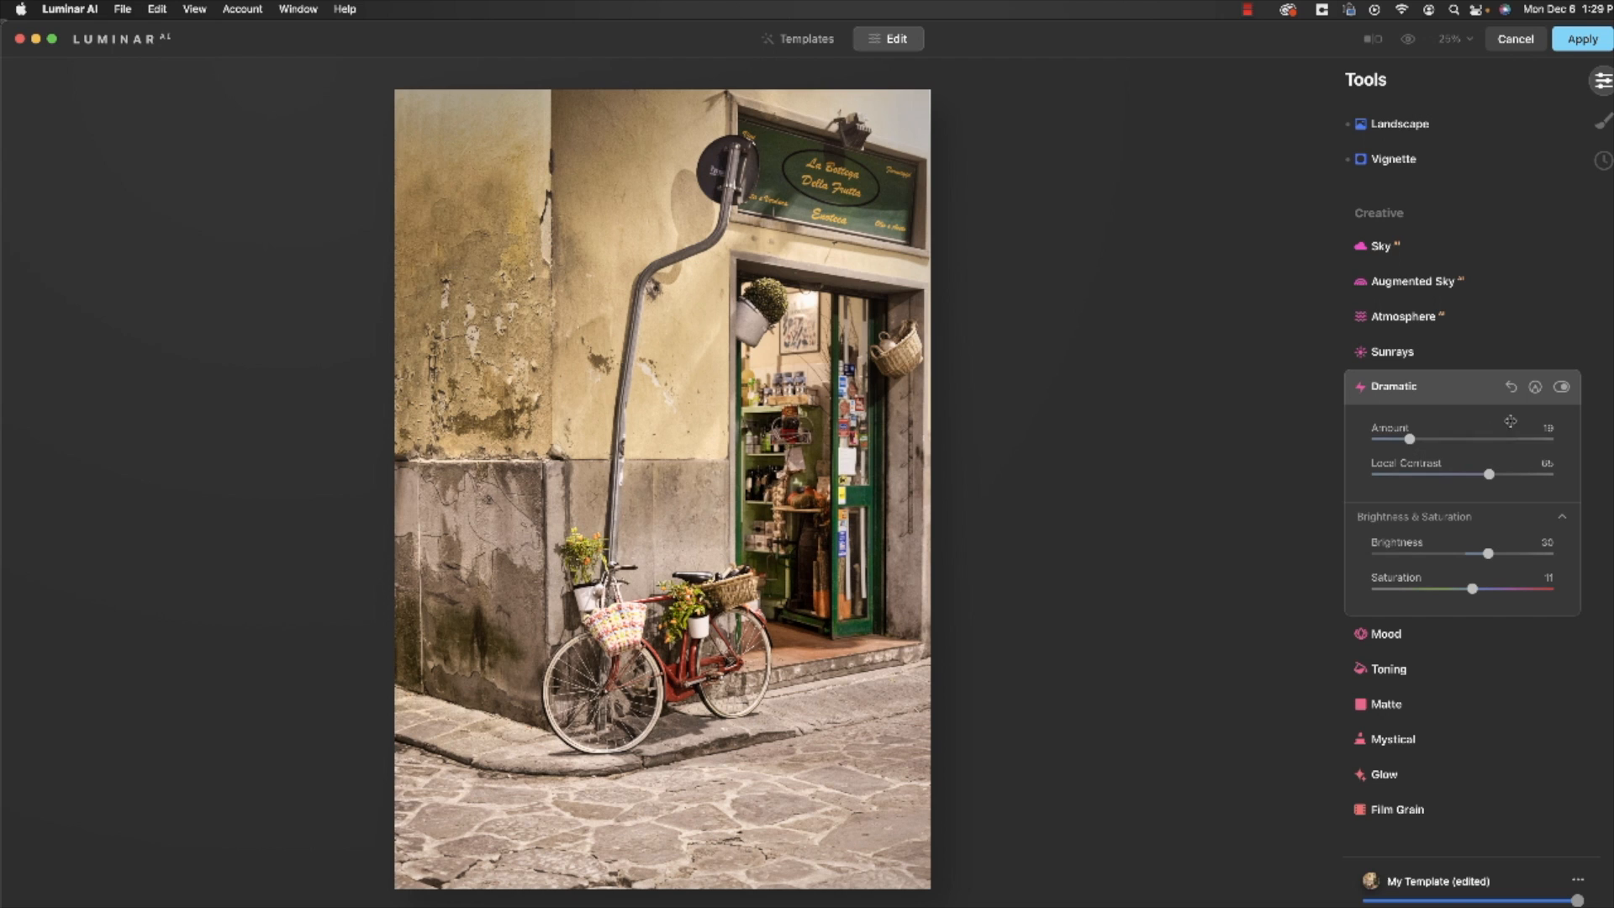
left_click(1560, 387)
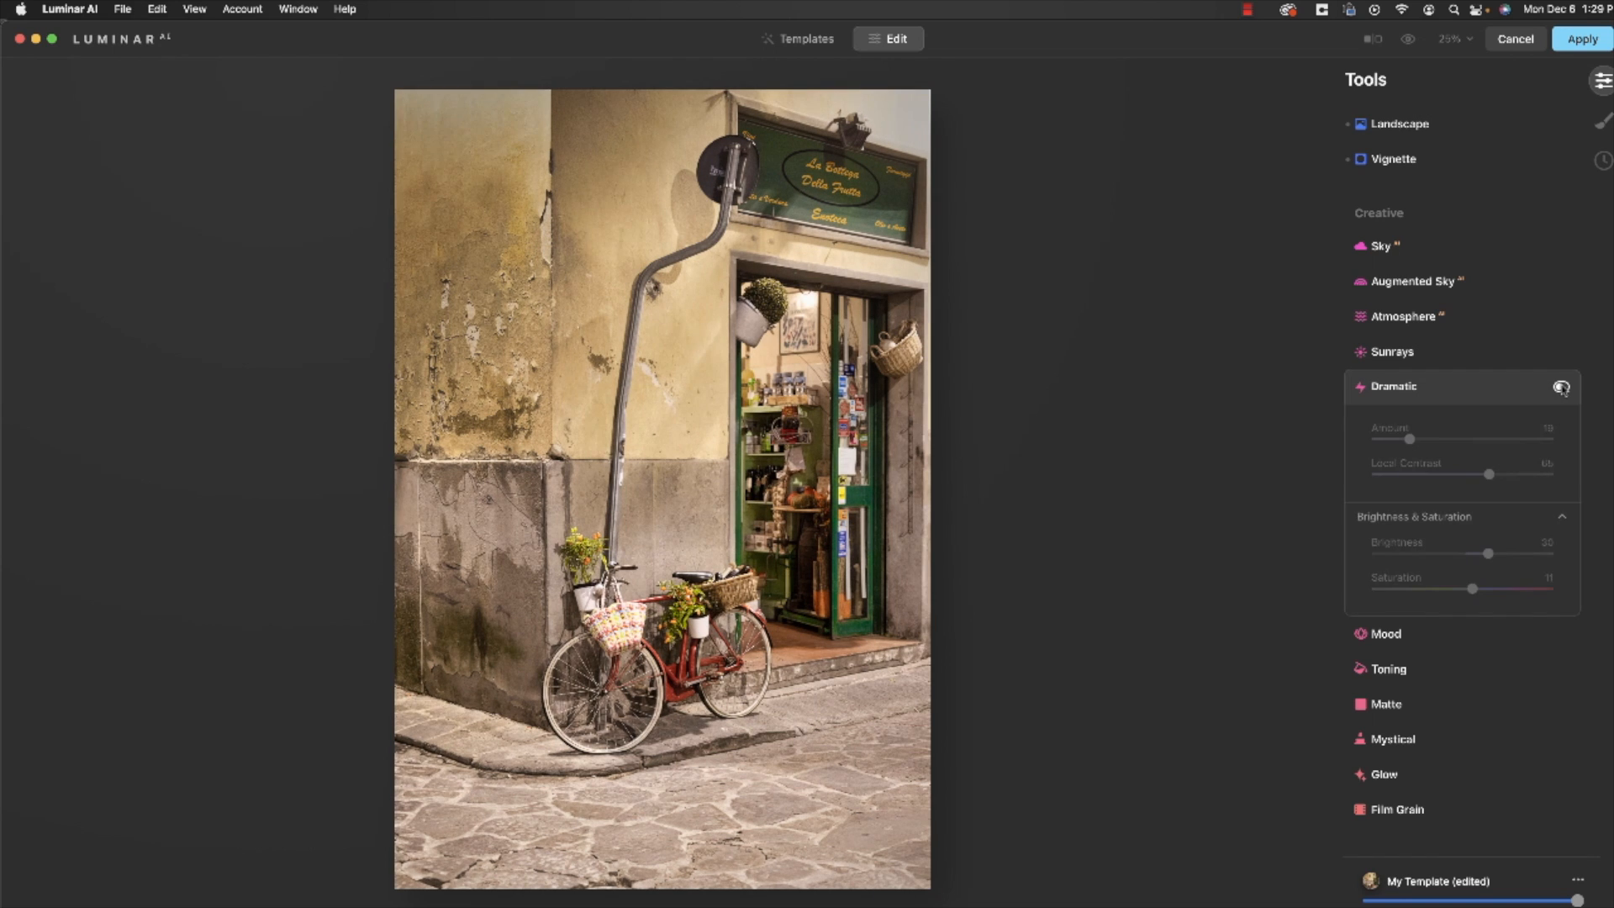
left_click(1561, 388)
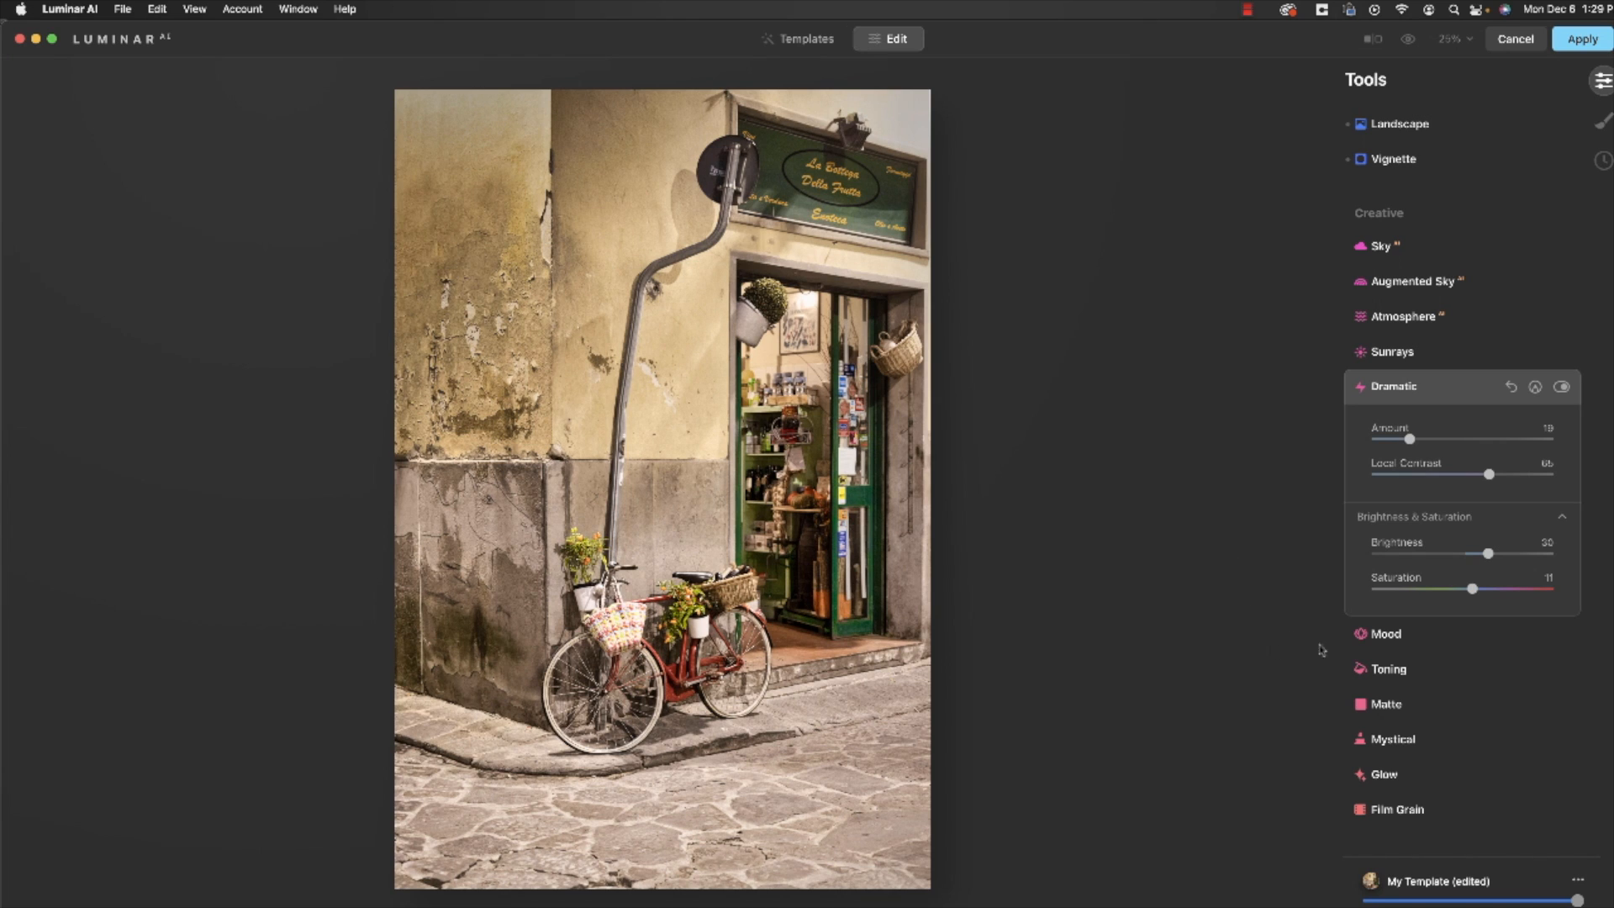
- Apply the Color Punch Hot LUT with the Mood tool
left_click(1385, 635)
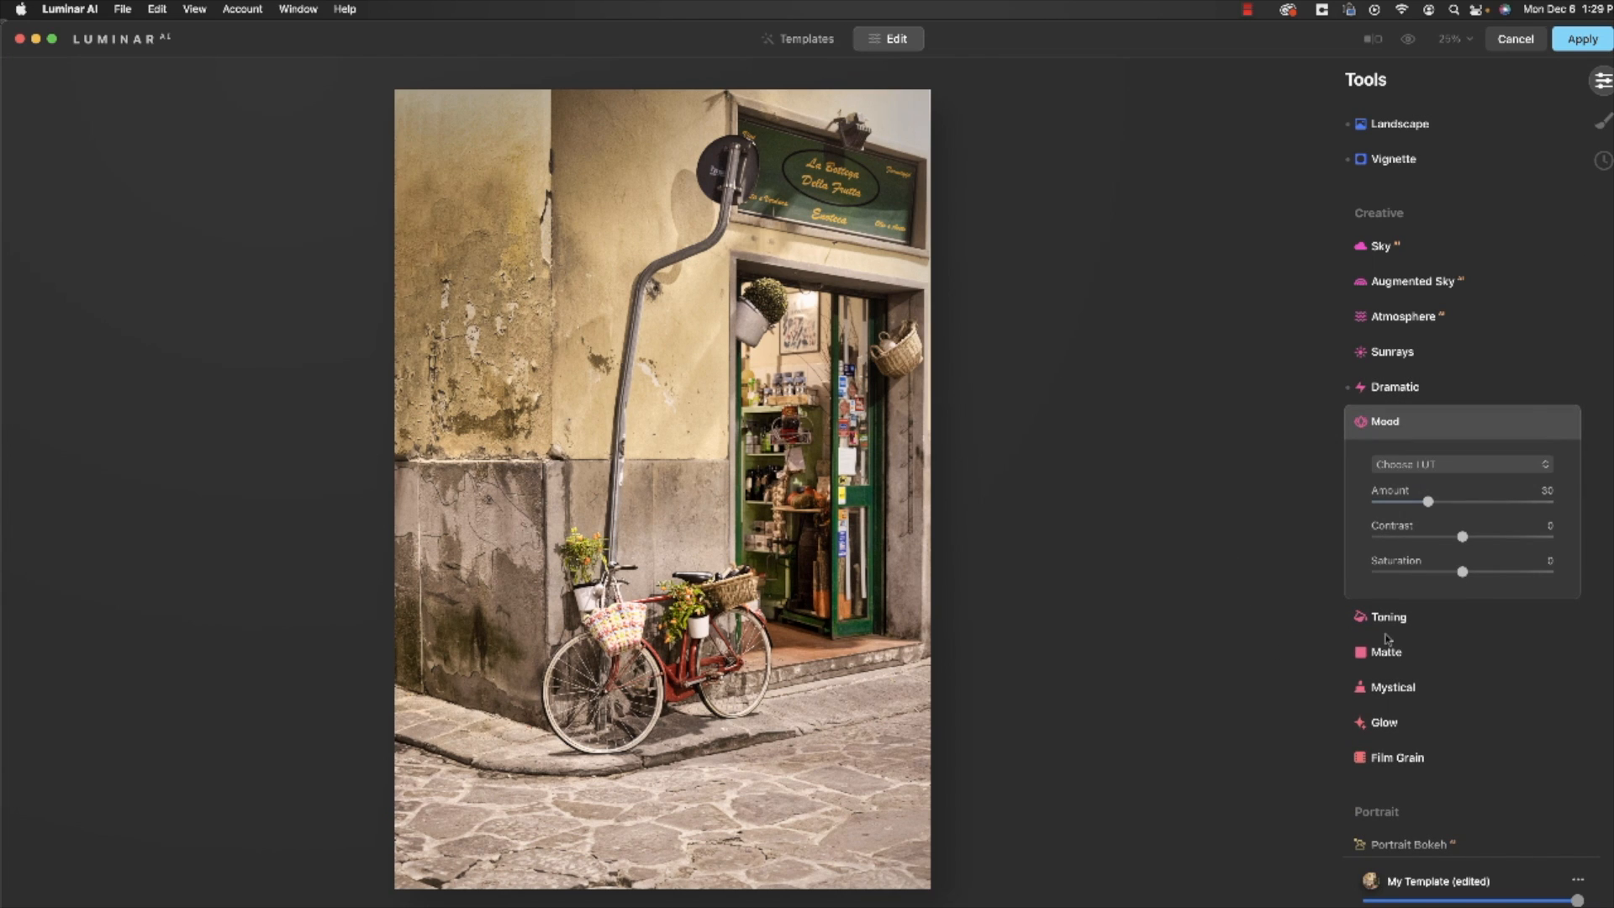
left_click(1446, 467)
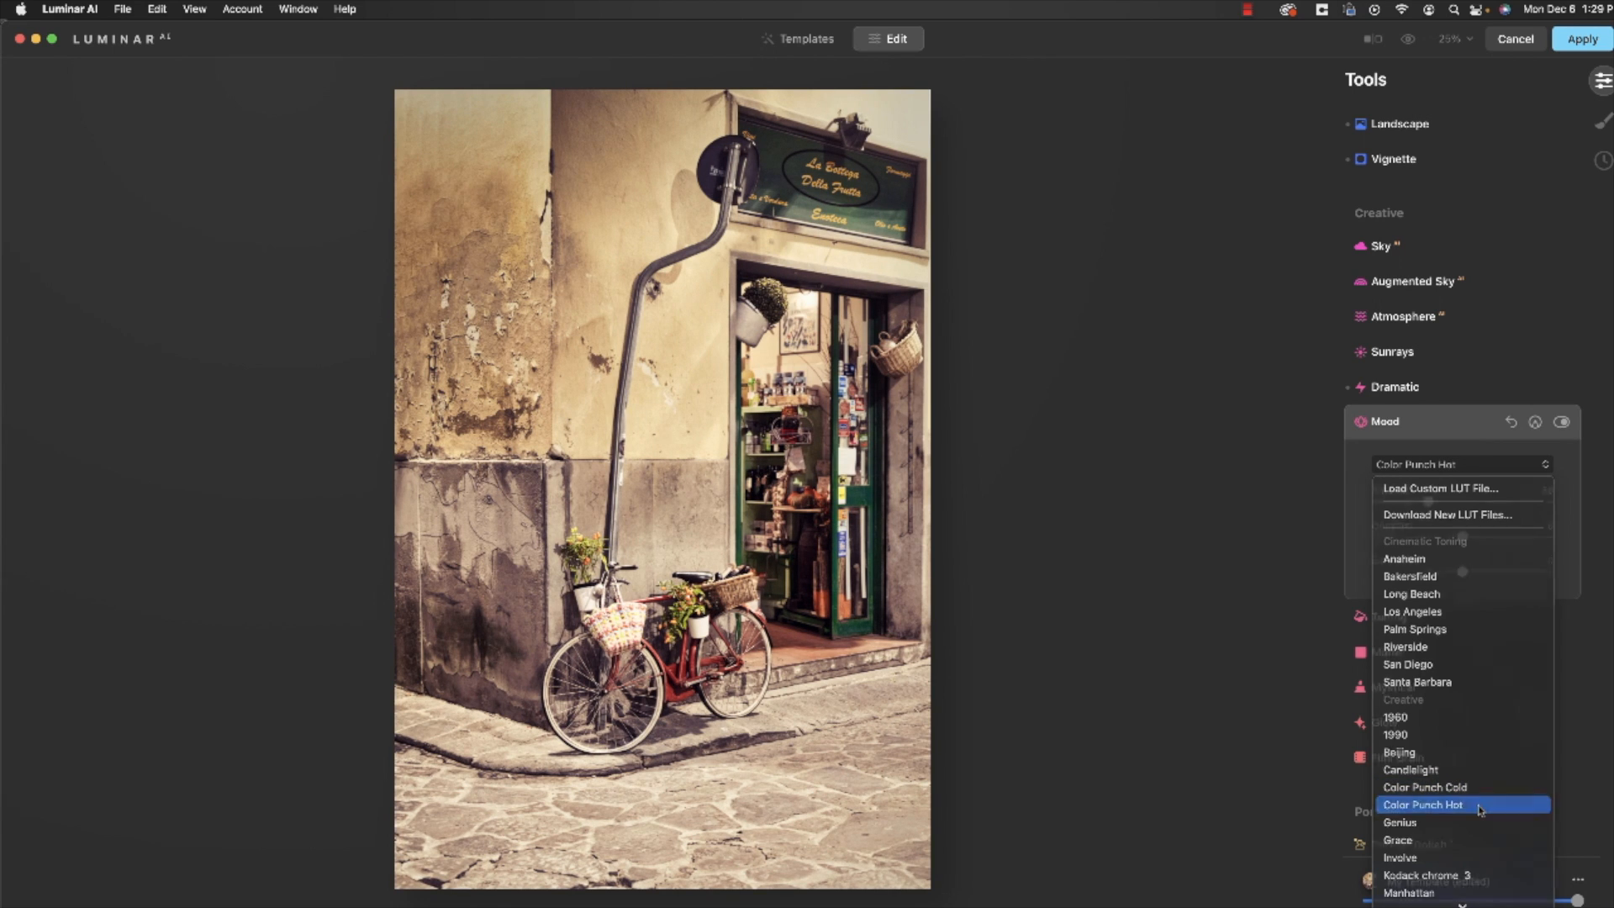
left_click(1480, 809)
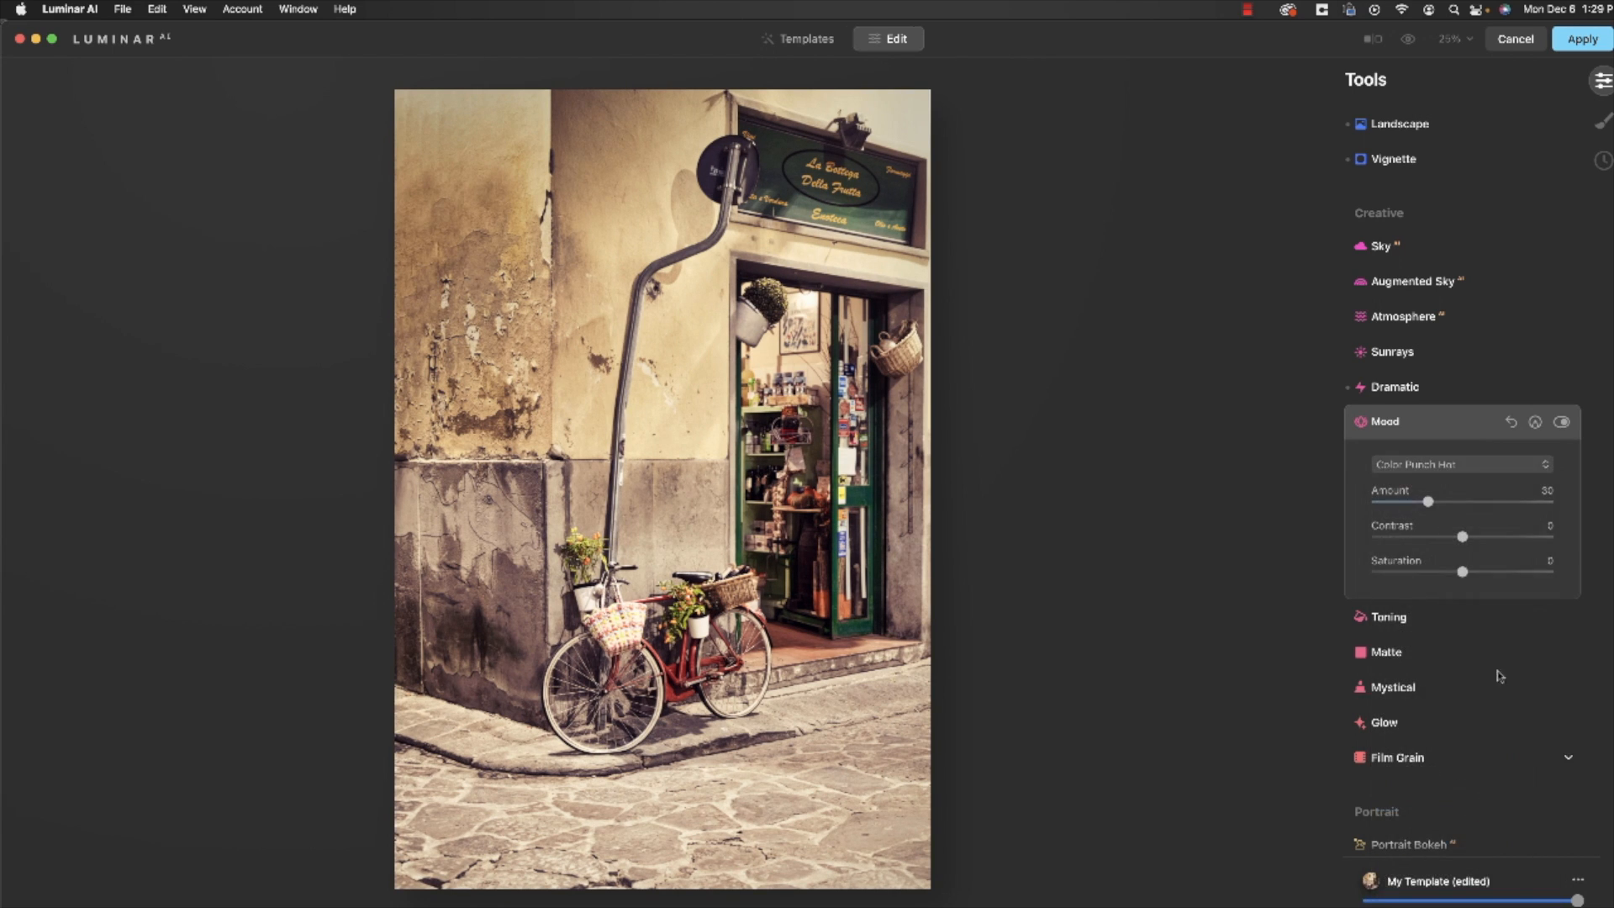
- Compare the photo with Mood off and on, and raise the Mood Amount to 36
left_click(1560, 423)
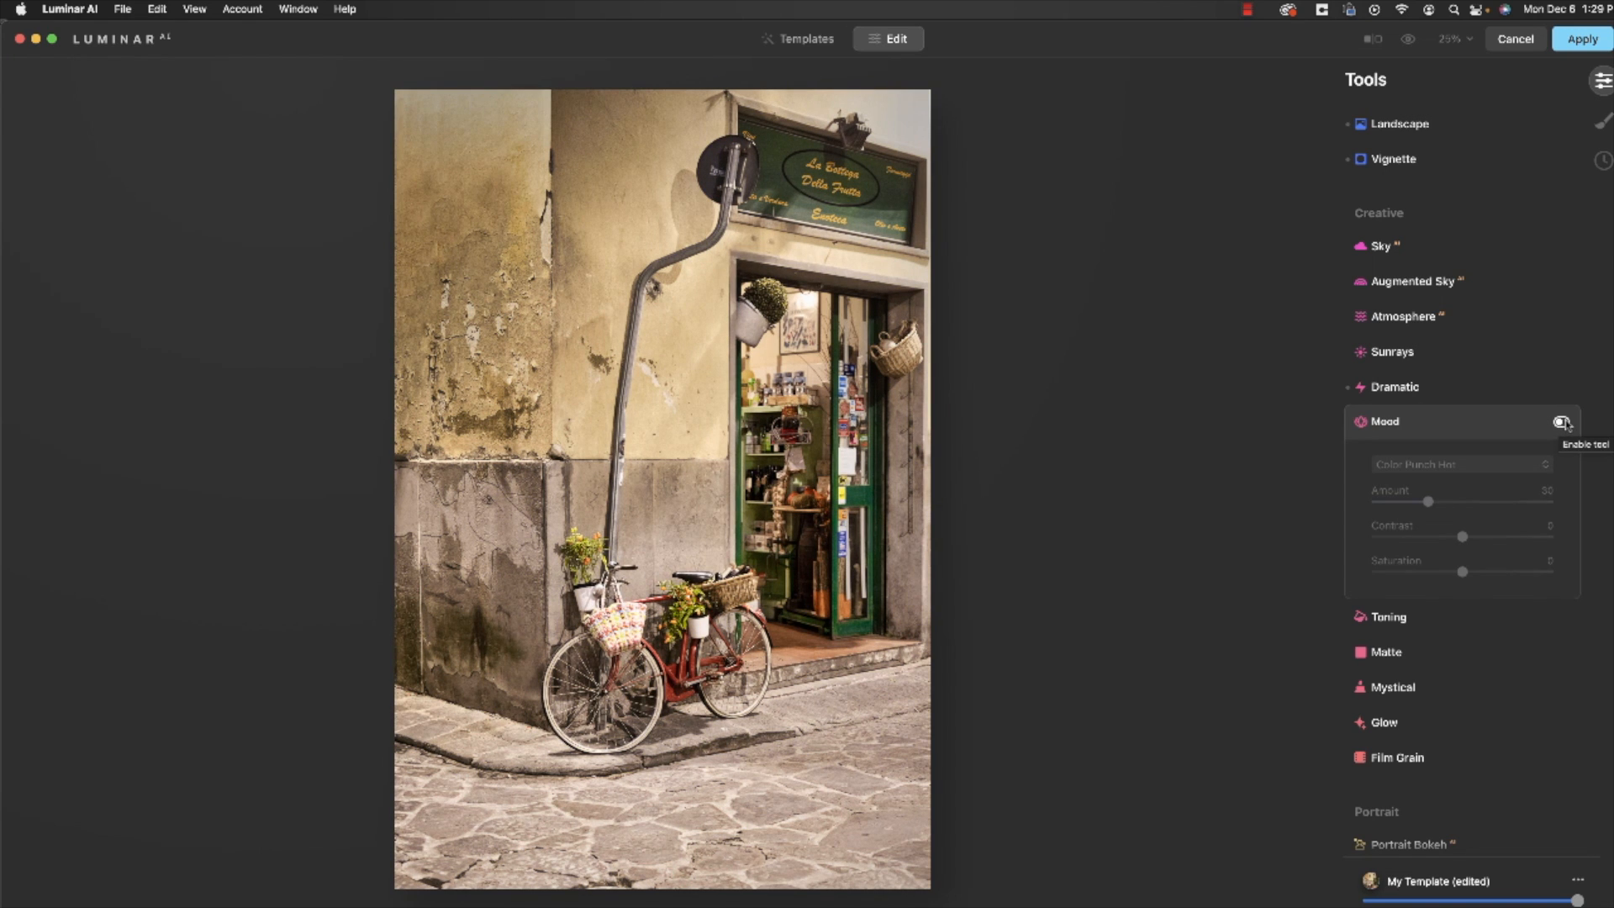
left_click(1561, 423)
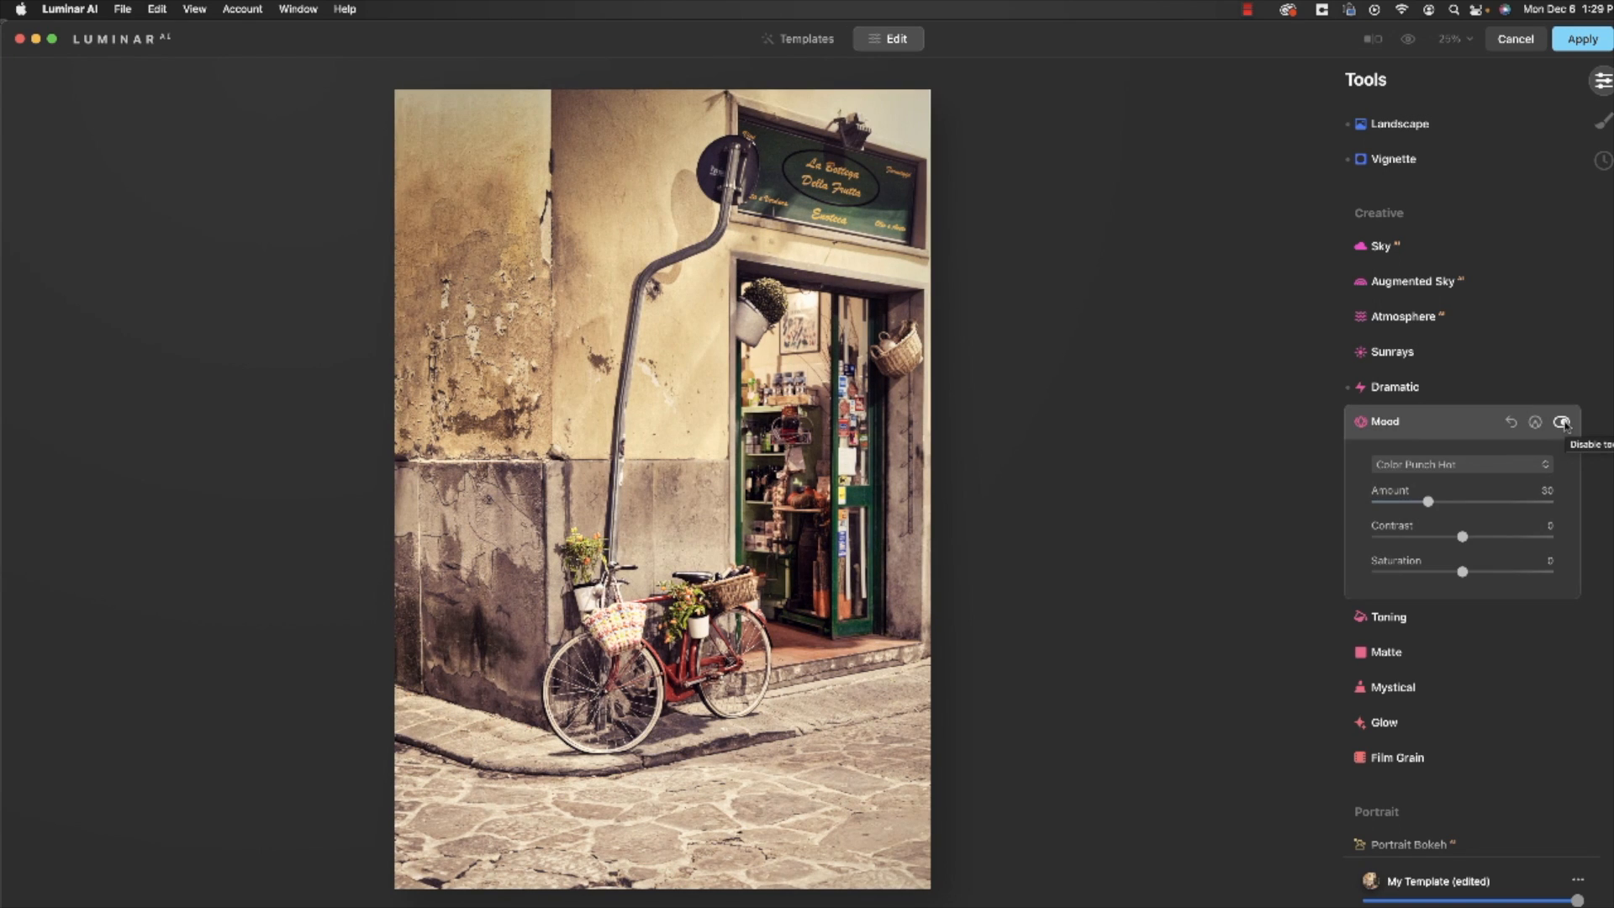
left_click(1561, 423)
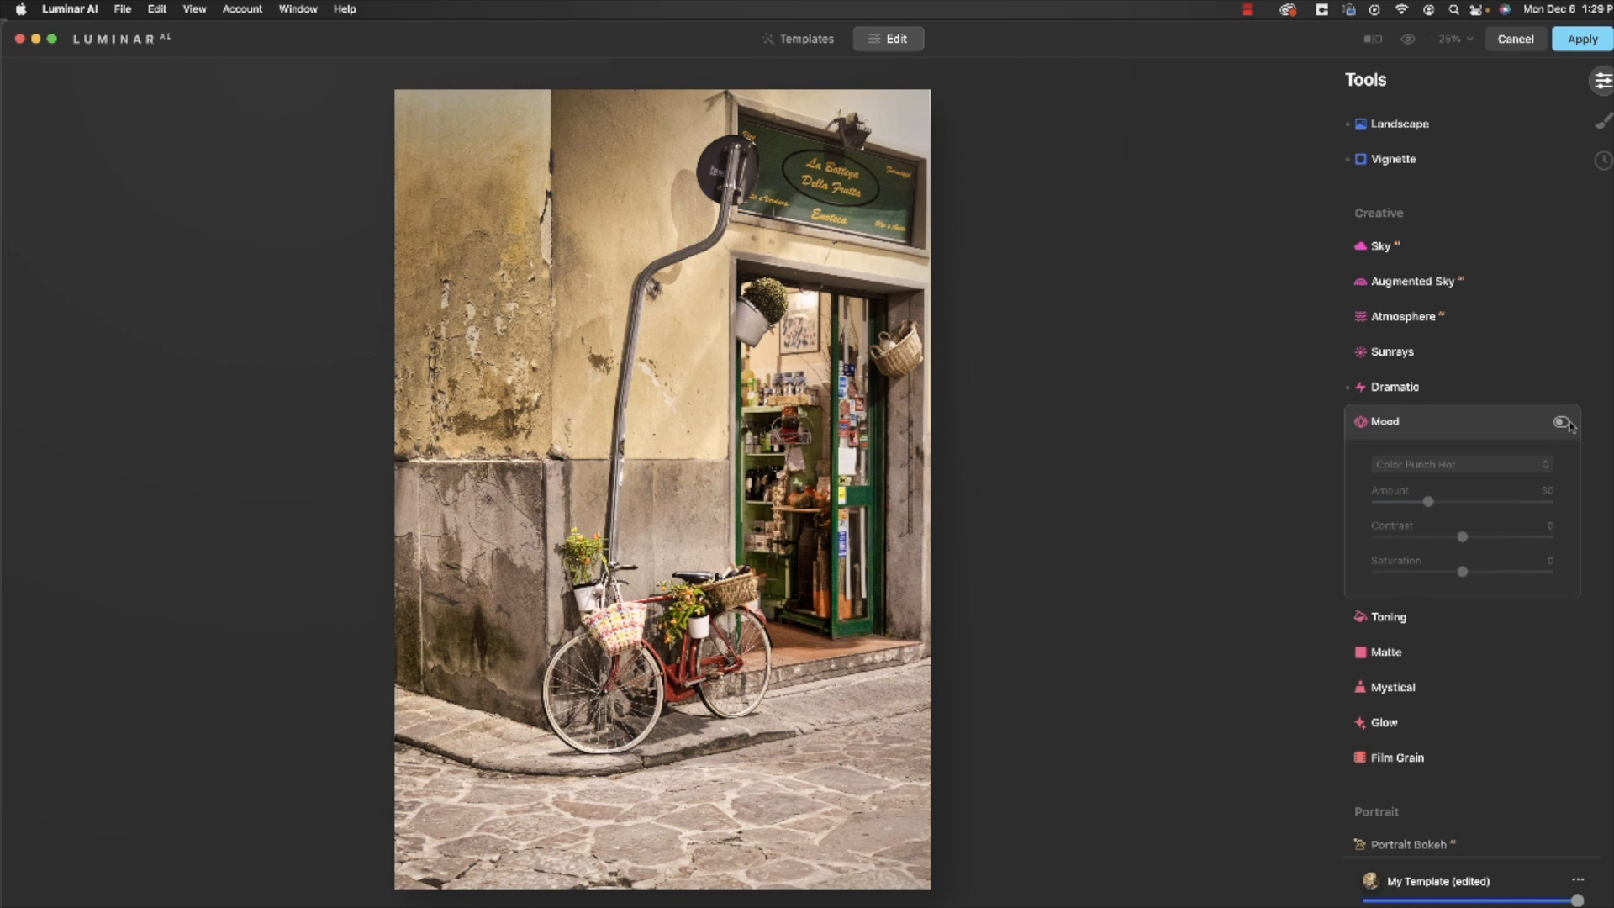
left_click(1568, 425)
left_click(1560, 423)
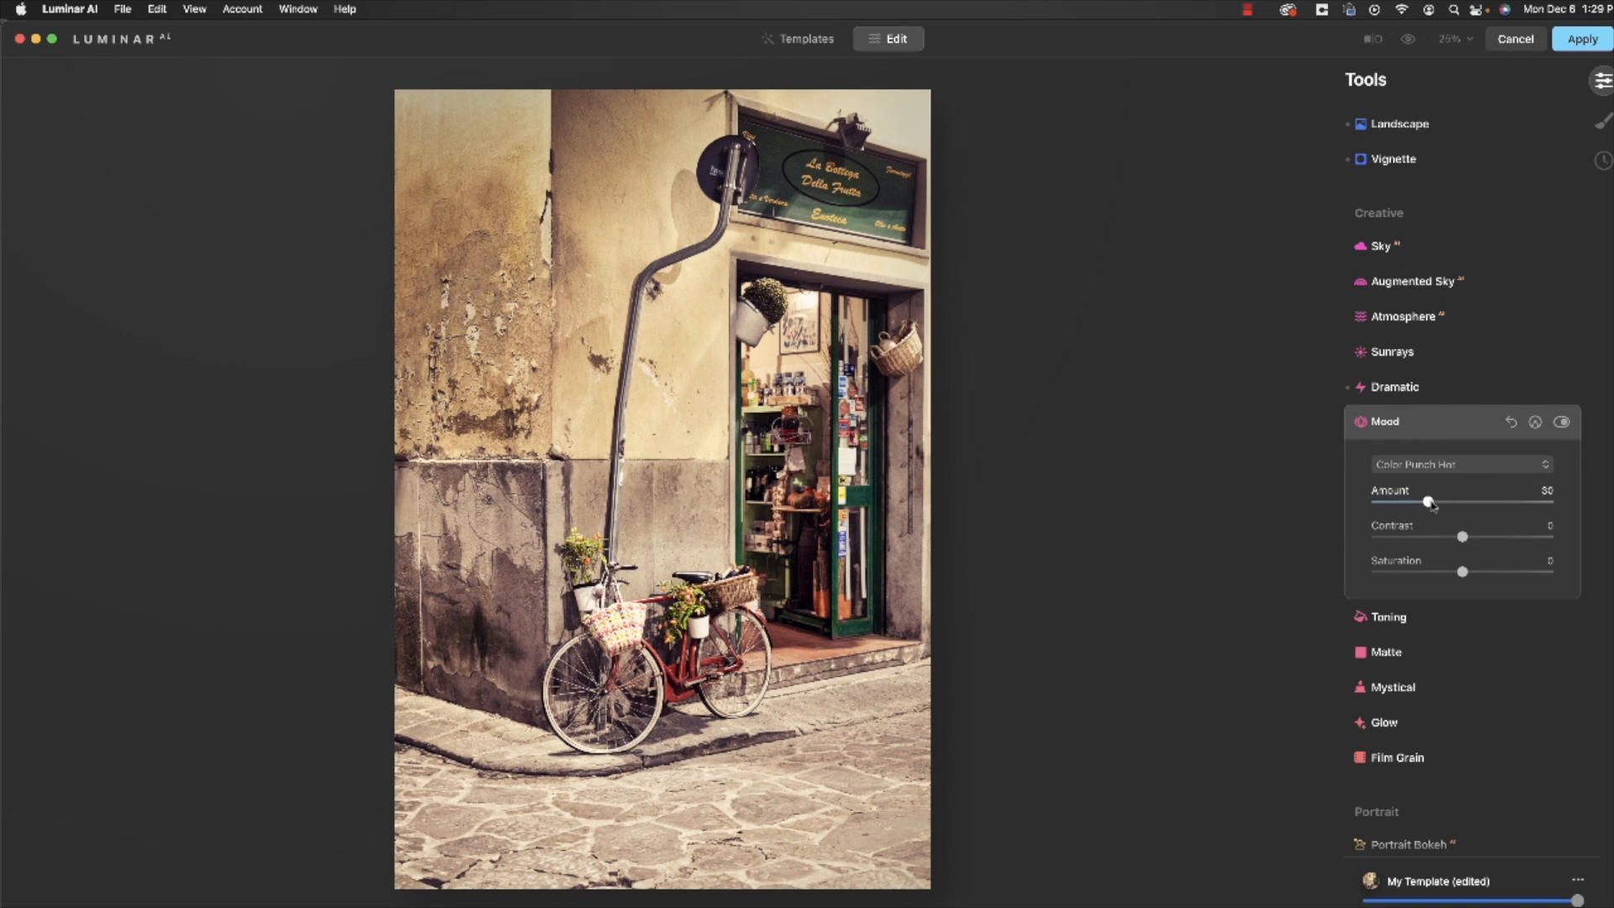
left_click_drag(1433, 504, 1444, 507)
left_click_drag(1442, 504, 1440, 504)
- Add Supercontrast with Highlights Contrast 12, Midtones Contrast 12 and Shadows Contrast 13
scroll(1478, 665, "down", 2)
scroll(1477, 665, "down", 2)
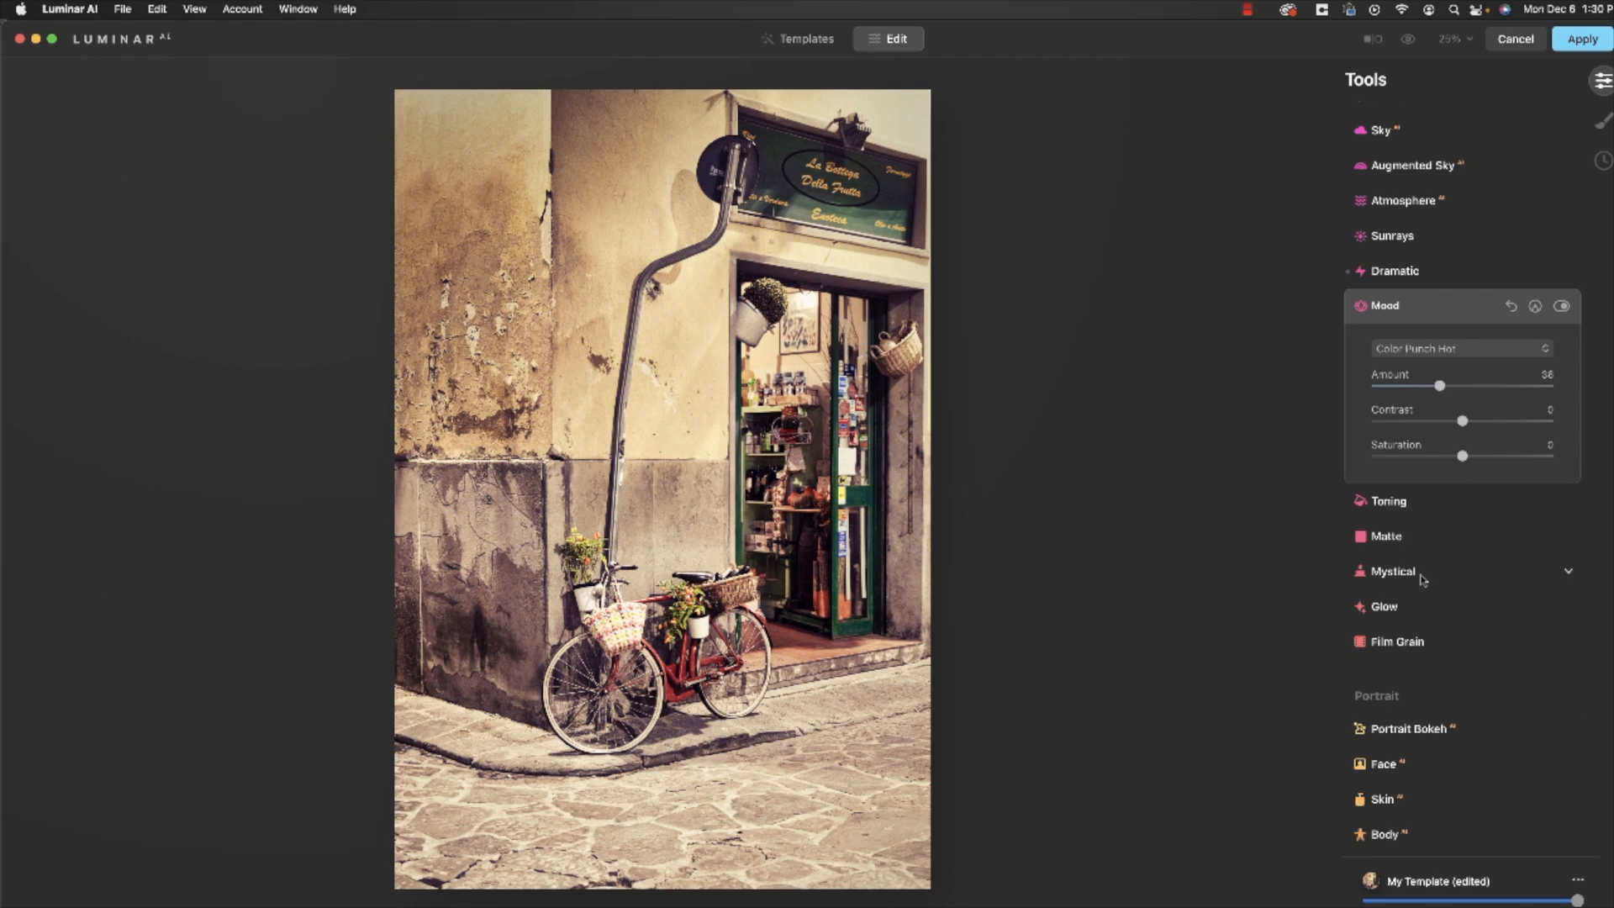
scroll(1422, 579, "down", 10)
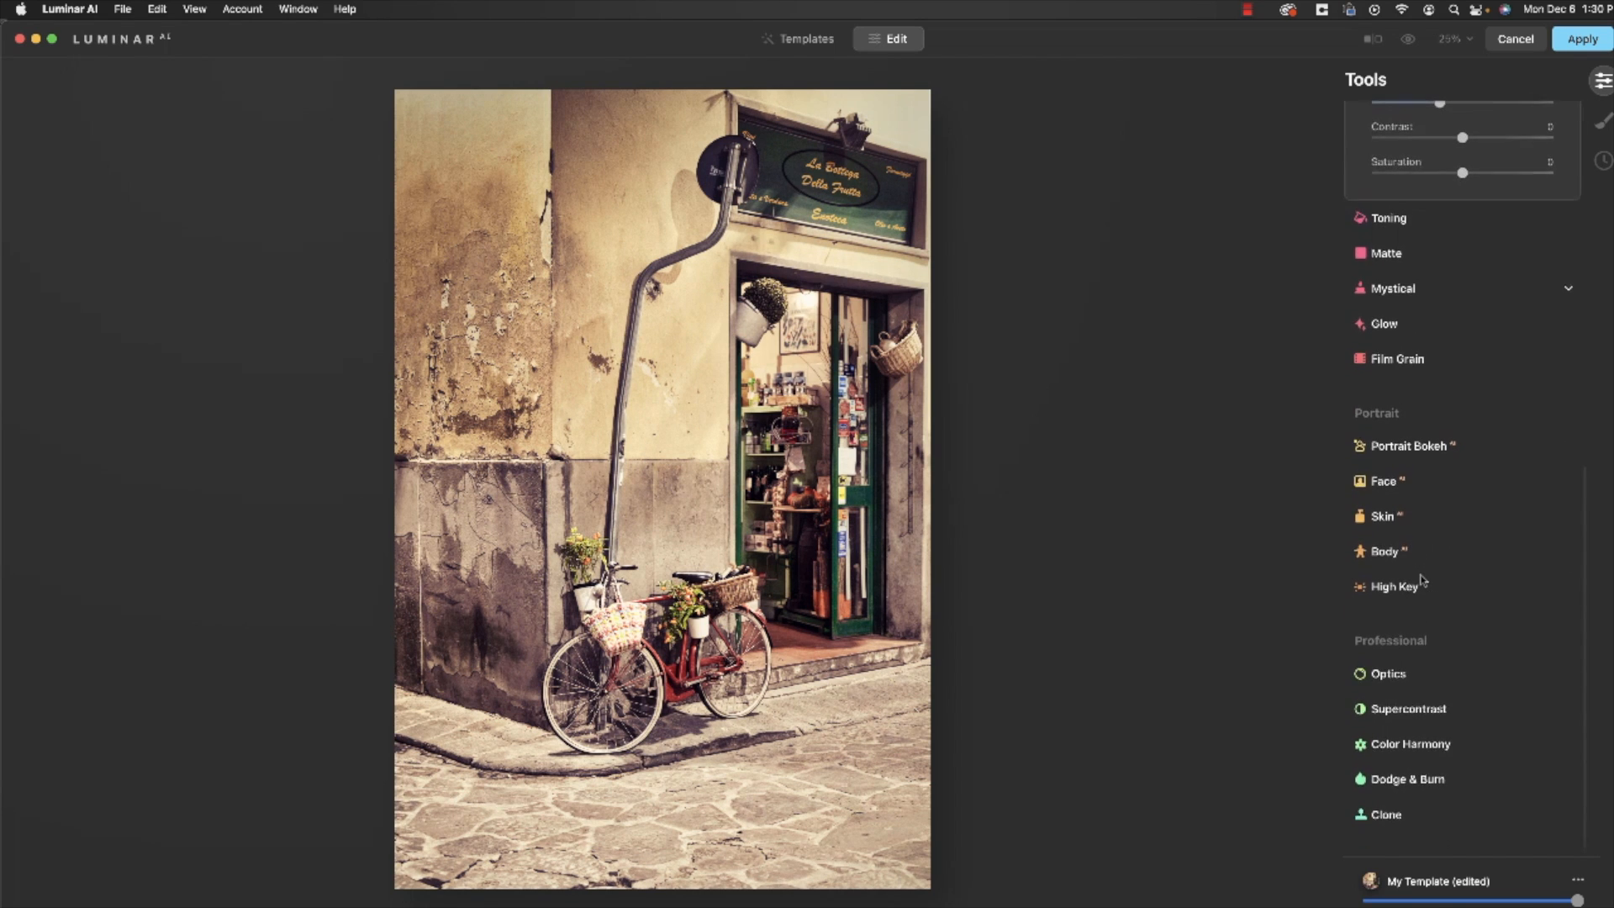
left_click(1433, 714)
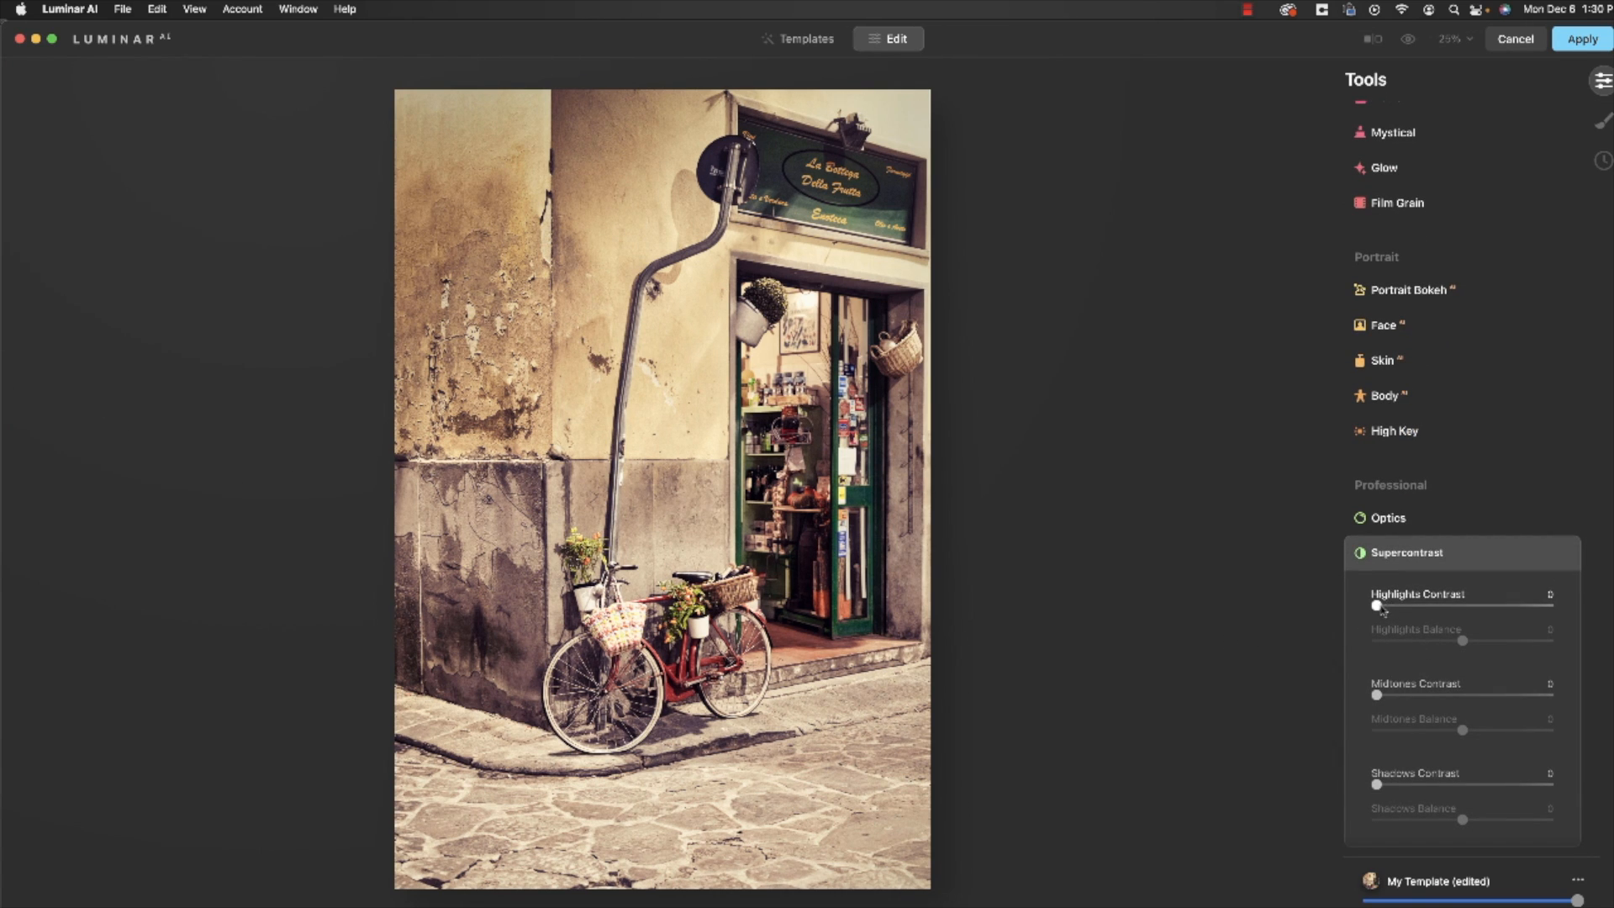
left_click_drag(1383, 611, 1405, 611)
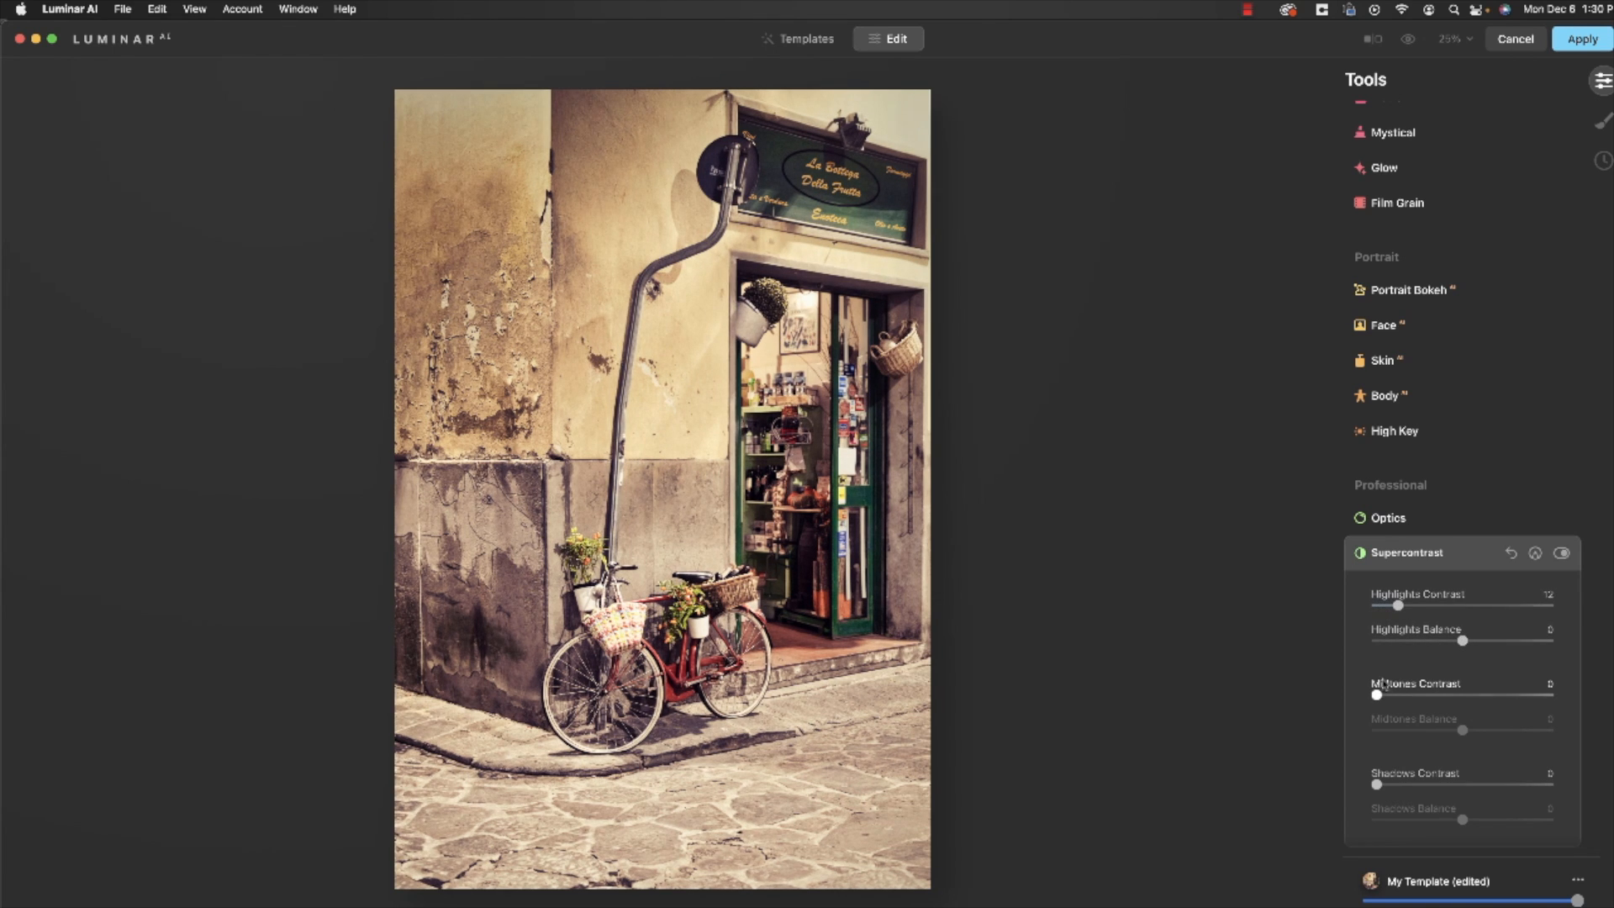
left_click_drag(1378, 695, 1400, 695)
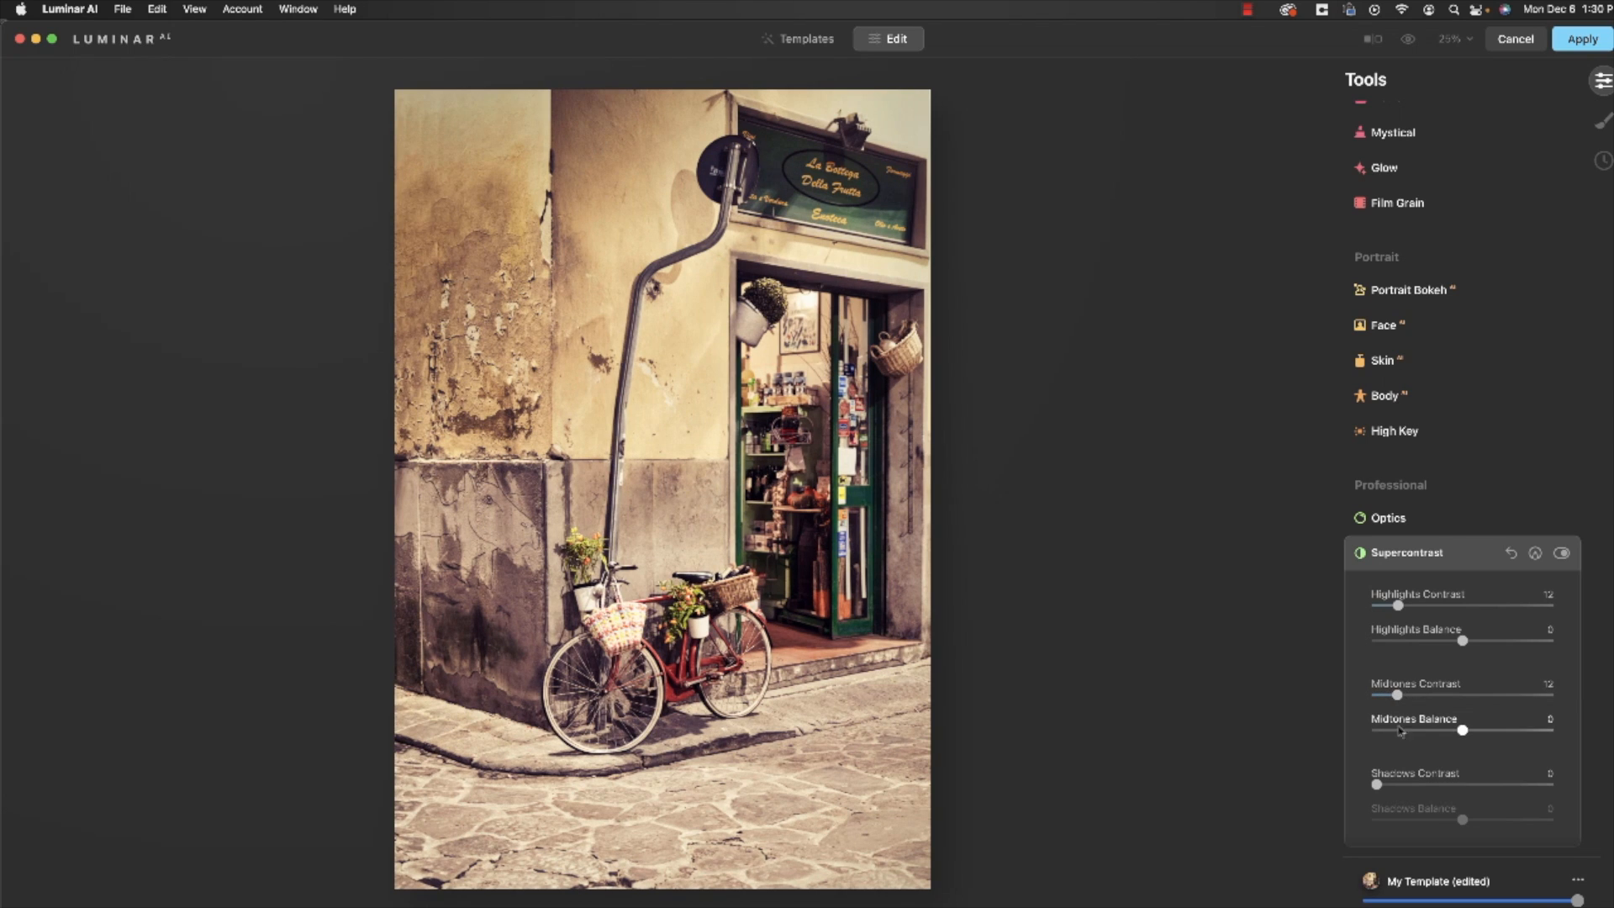
left_click_drag(1377, 784, 1398, 784)
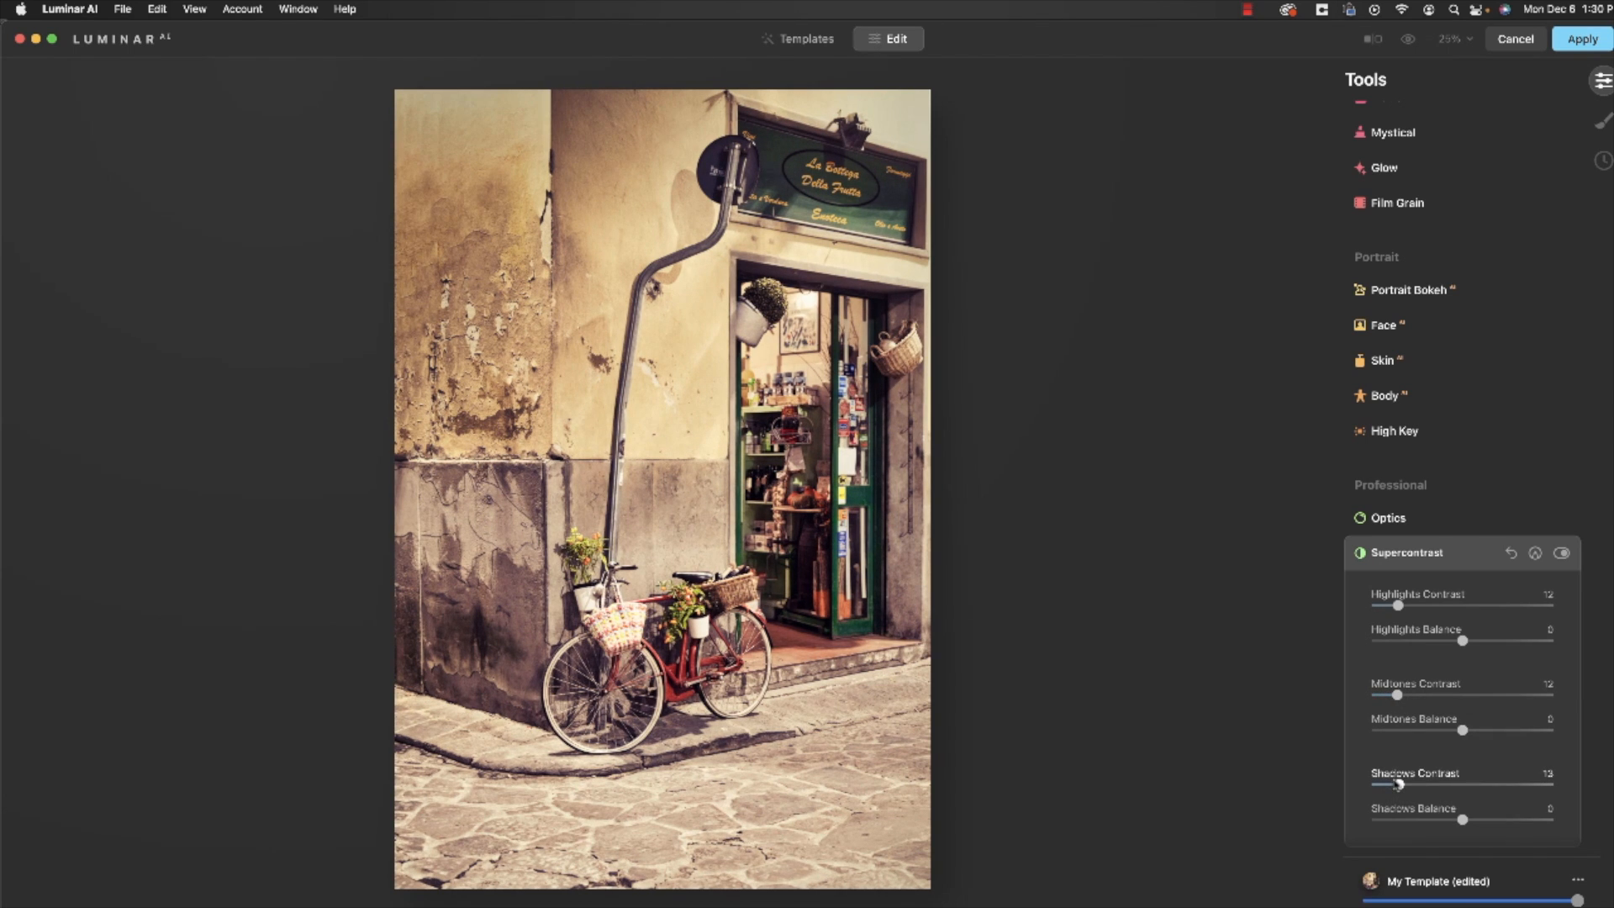
- Set Supercontrast's Highlights Balance to 15, Midtones Balance to -24 and Shadows Balance to 17, and compare the effect off and on
mouse_move(1462, 642)
left_mouse_down()
mouse_move(1340, 652)
mouse_move(1558, 656)
mouse_move(1476, 659)
left_mouse_up()
mouse_move(1463, 732)
left_mouse_down()
mouse_move(1405, 733)
mouse_move(1509, 734)
mouse_move(1408, 733)
mouse_move(1440, 732)
left_mouse_up()
mouse_move(1462, 820)
left_mouse_down()
mouse_move(1417, 821)
mouse_move(1518, 820)
mouse_move(1477, 819)
left_mouse_up()
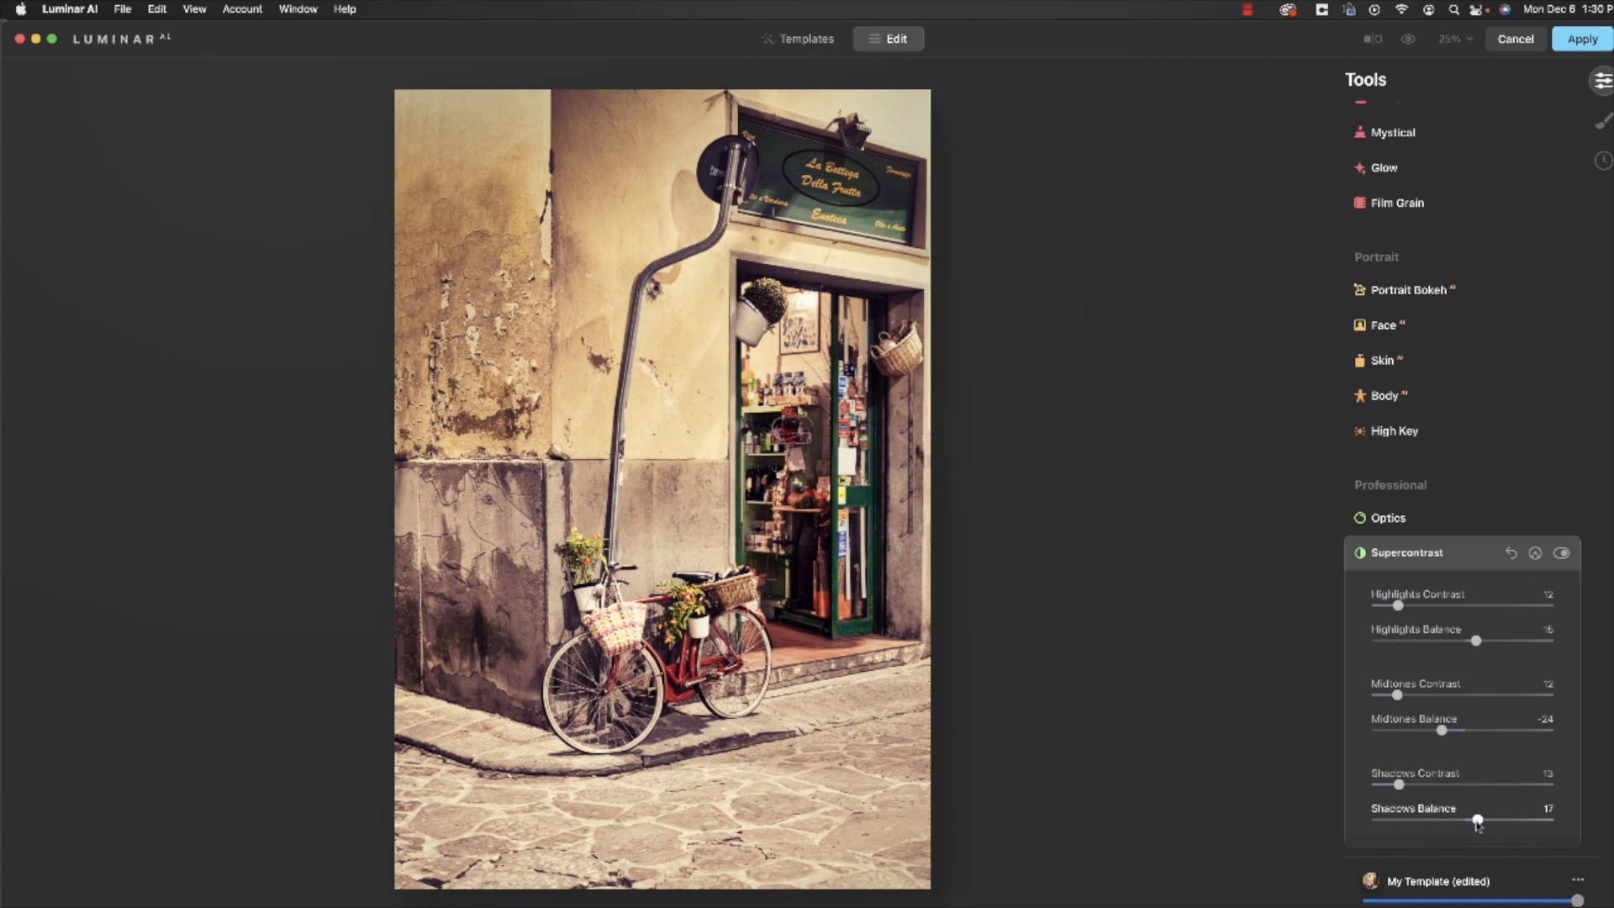
left_click(1561, 554)
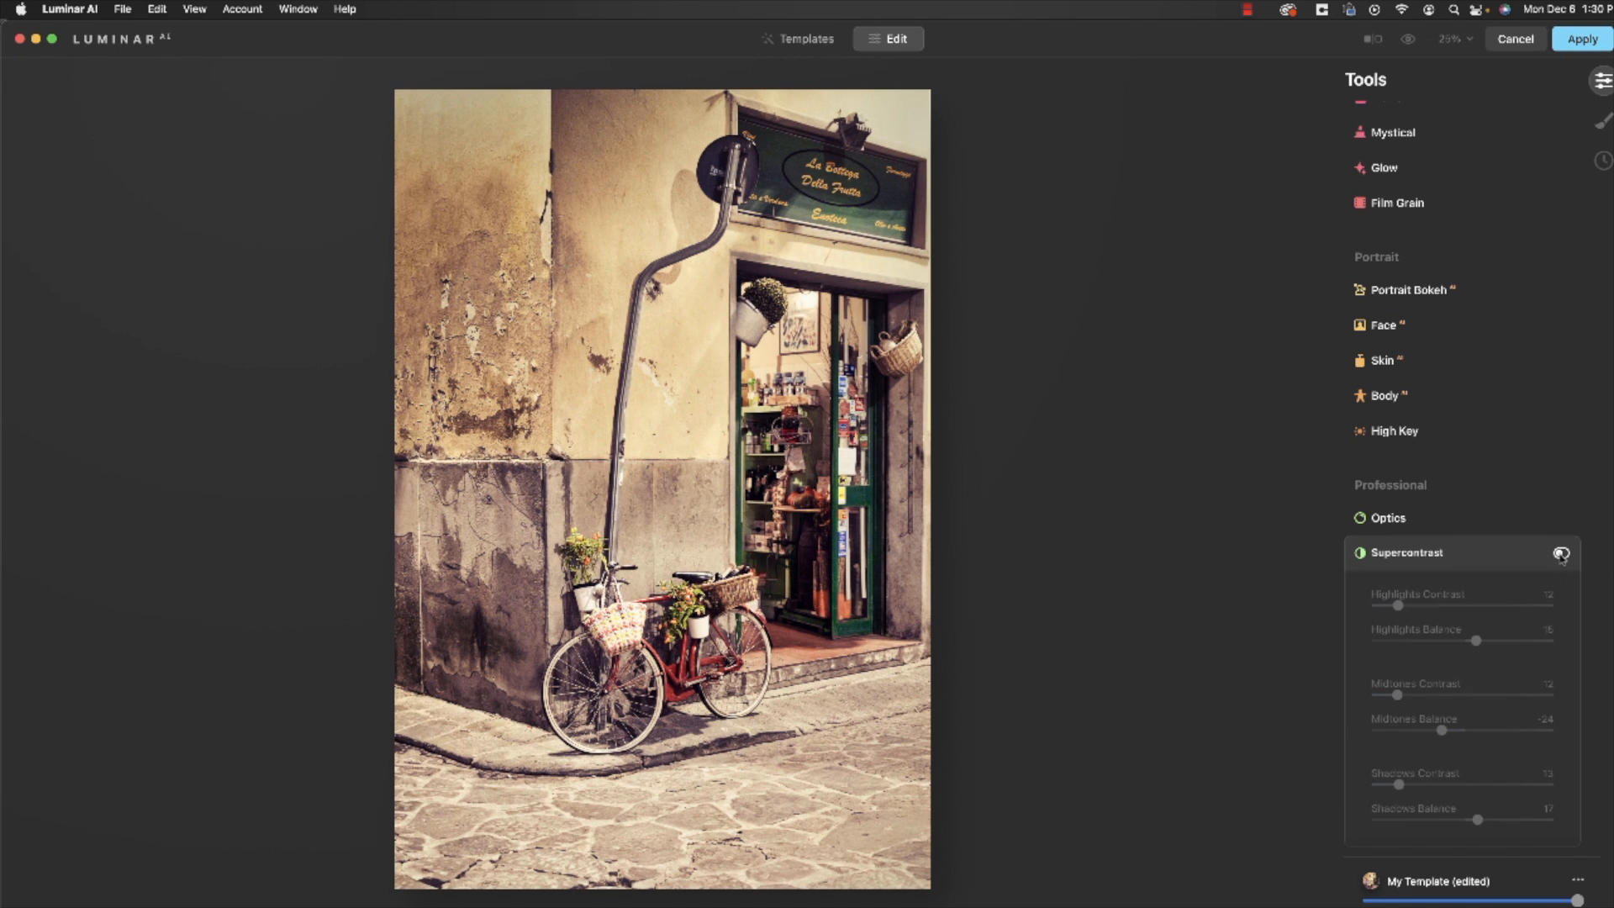
left_click(1561, 554)
left_click(1560, 554)
left_click(1560, 554)
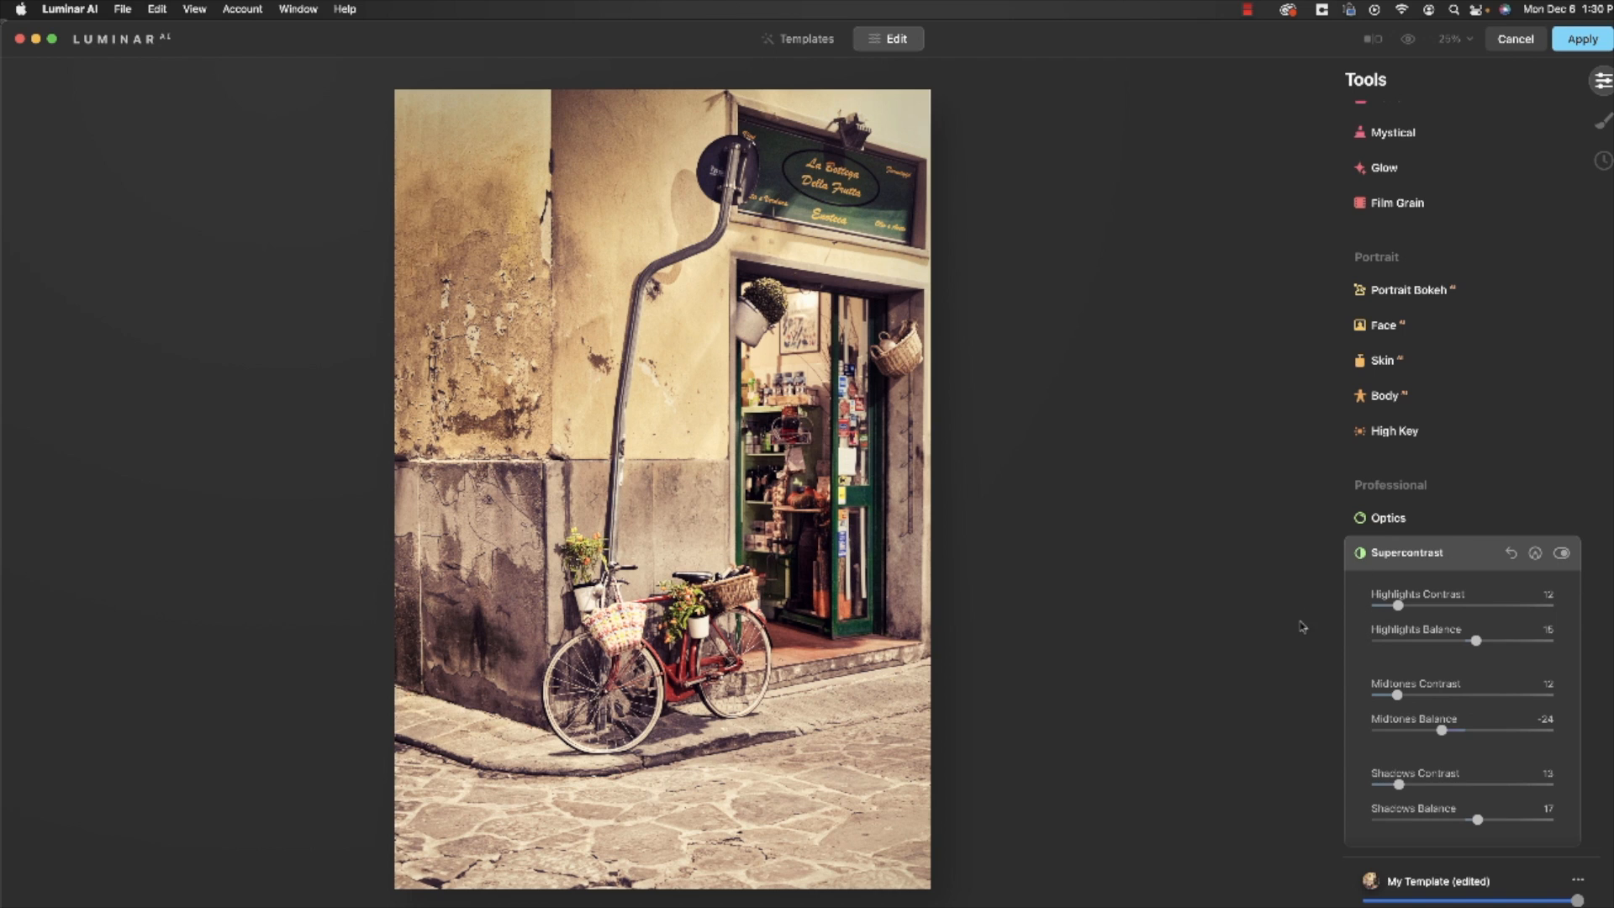
left_click(1399, 556)
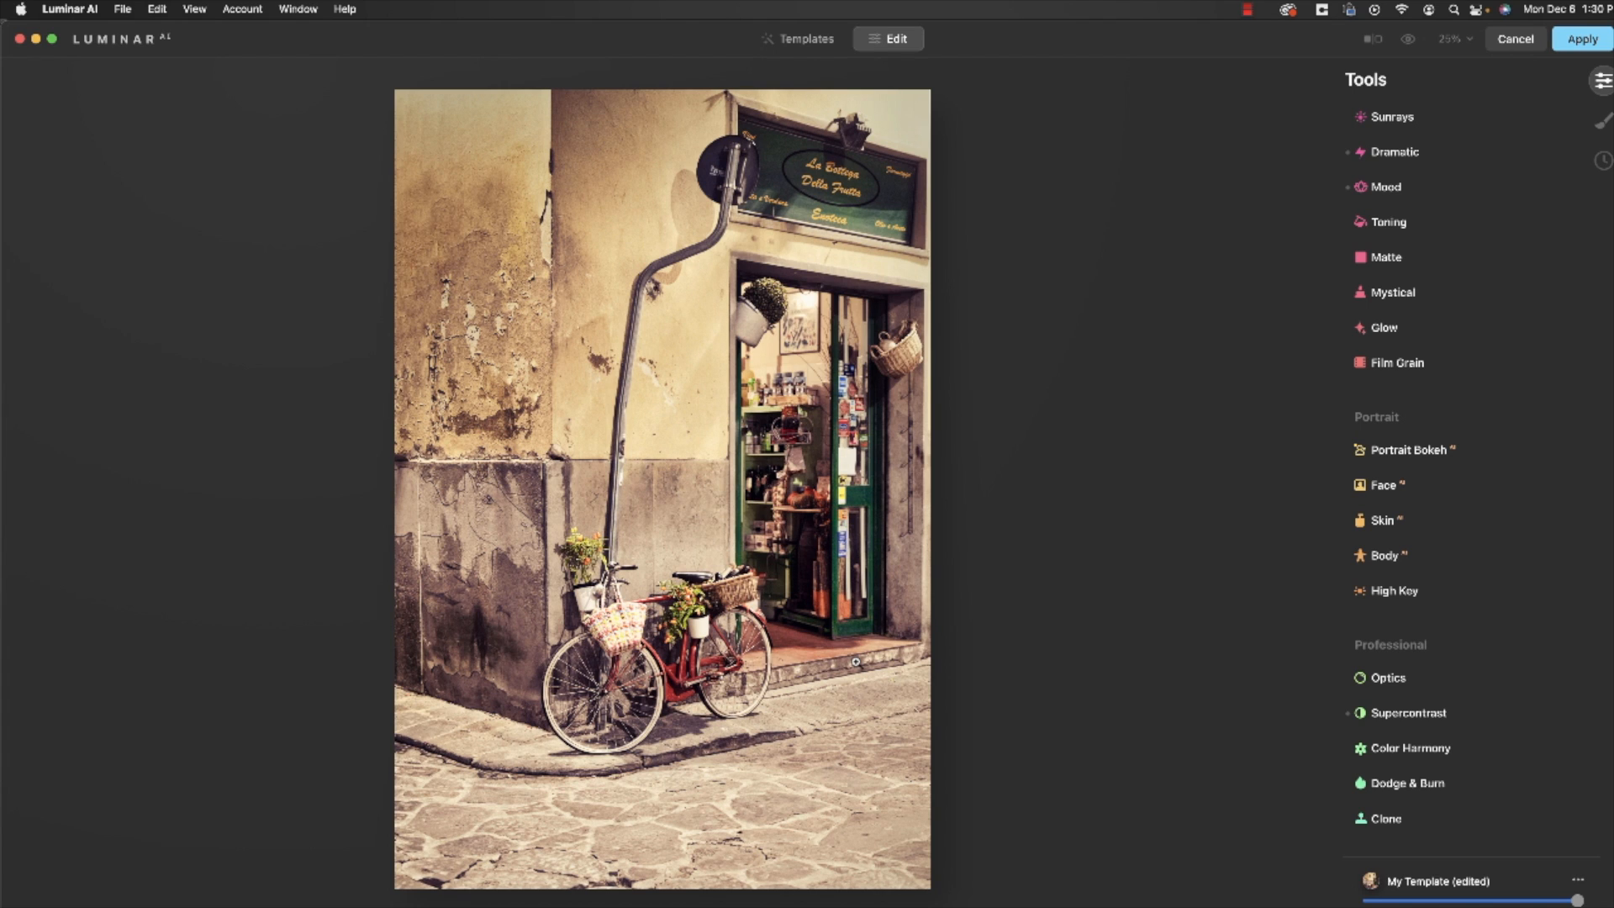
- Darken the photo's upper edge and the stone paving with Dodge & Burn, using Brush Size 118 and Strength 16
left_click(1427, 794)
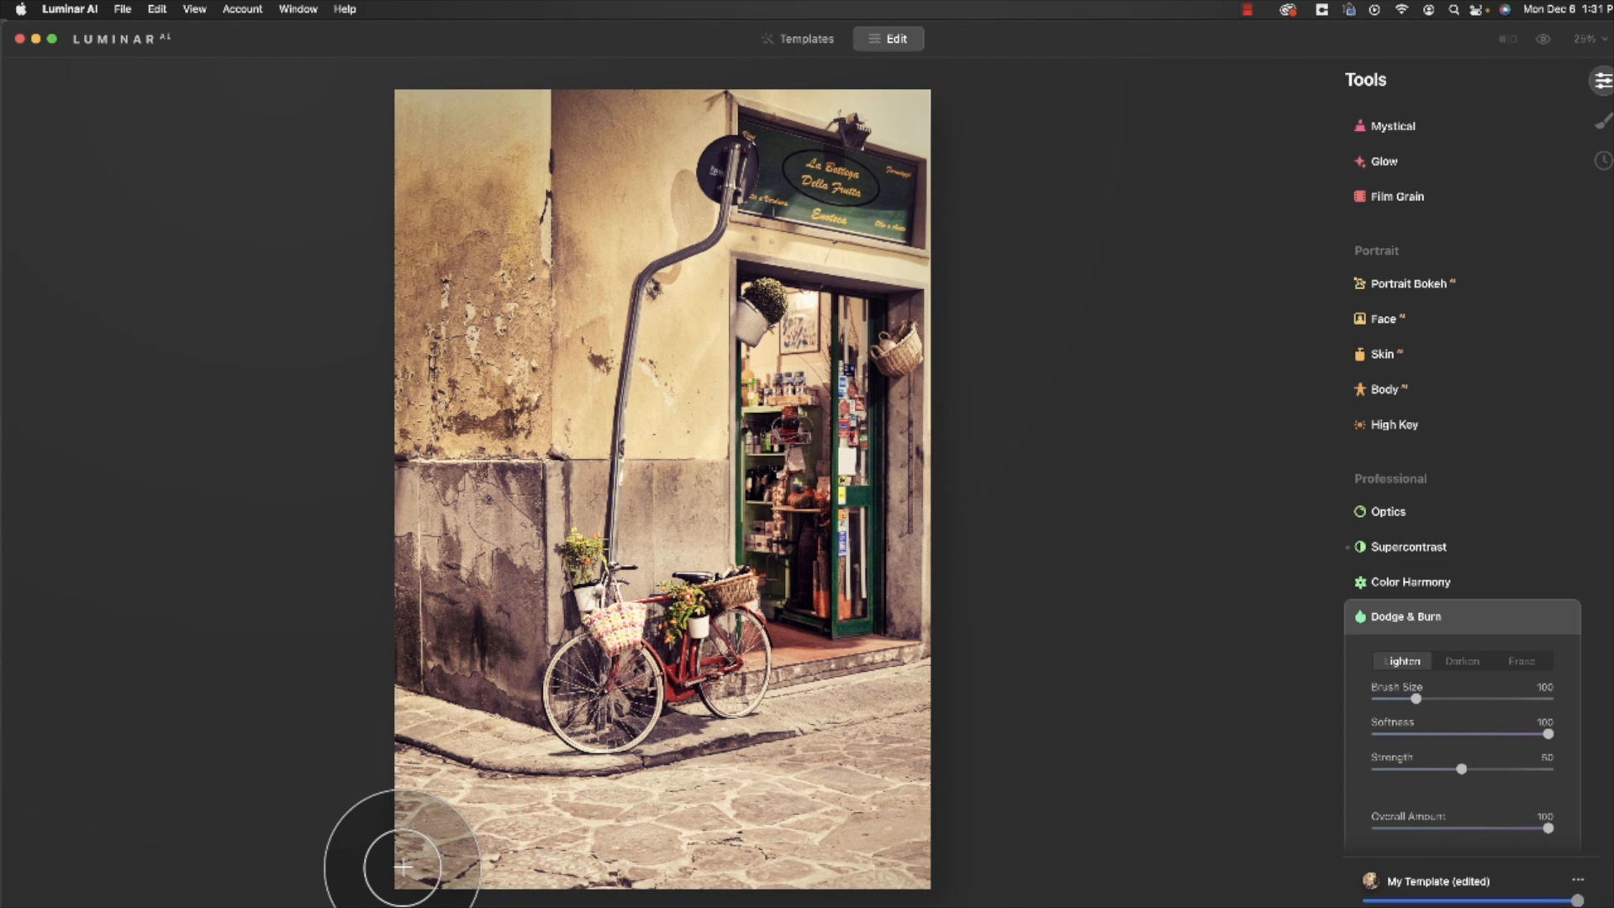
left_click(1467, 664)
left_click_drag(1415, 699, 1423, 699)
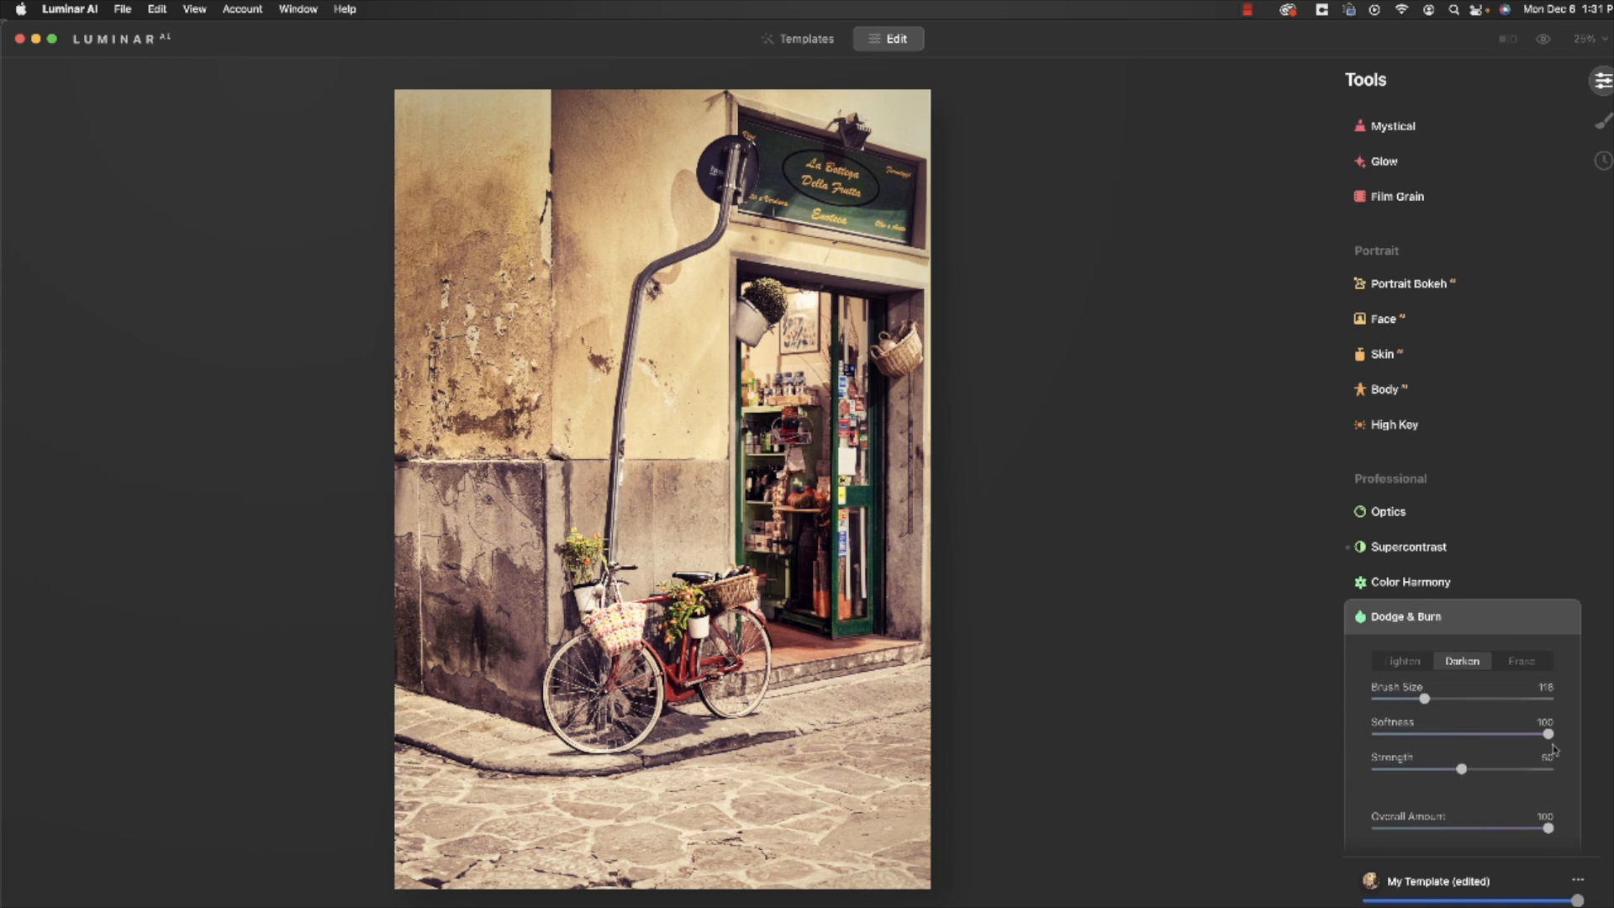
left_click_drag(1460, 768, 1406, 772)
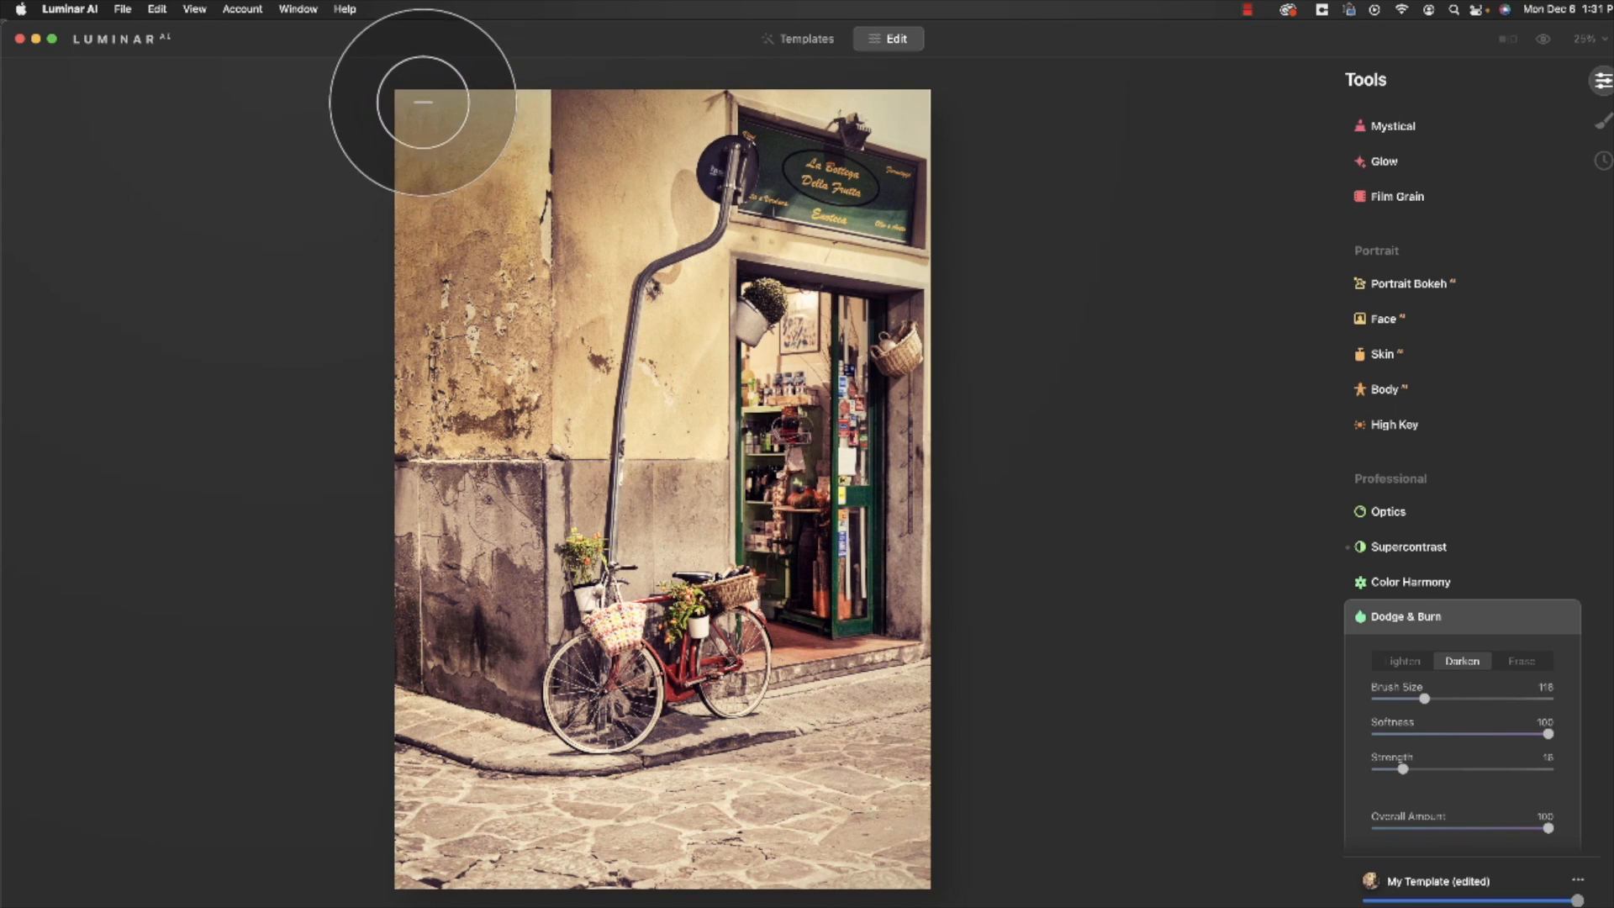
mouse_move(404, 128)
left_mouse_down()
mouse_move(600, 89)
mouse_move(665, 105)
mouse_move(534, 83)
mouse_move(446, 195)
mouse_move(483, 142)
mouse_move(629, 75)
mouse_move(401, 131)
mouse_move(433, 97)
mouse_move(615, 73)
mouse_move(814, 114)
mouse_move(928, 114)
mouse_move(957, 152)
mouse_move(911, 114)
mouse_move(831, 104)
mouse_move(949, 135)
left_mouse_up()
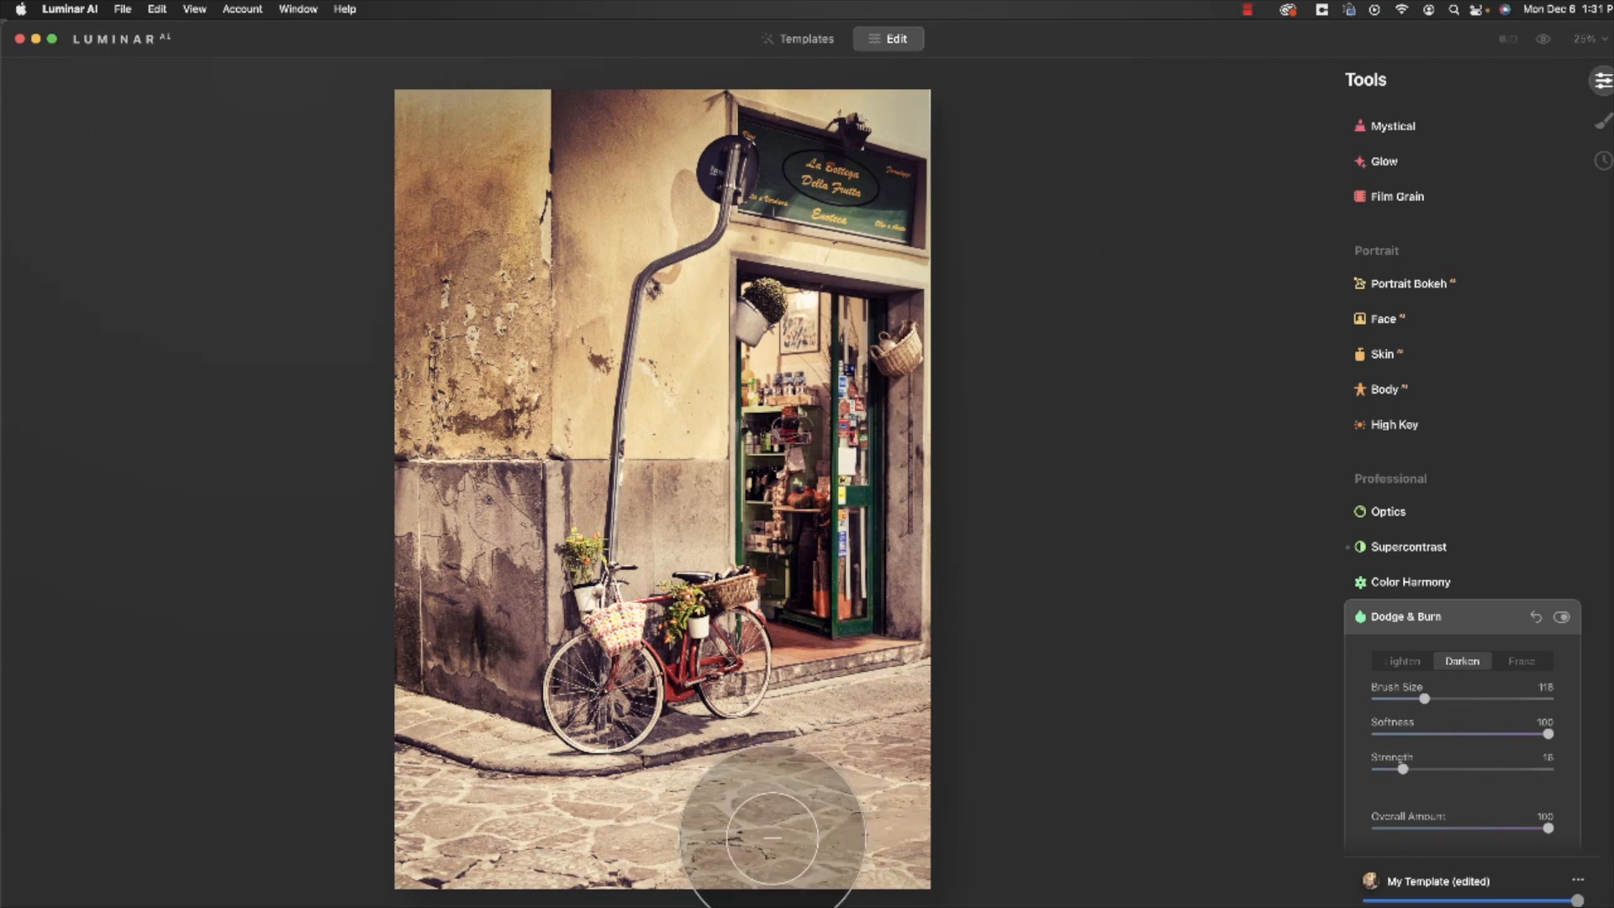
mouse_move(828, 852)
left_mouse_down()
mouse_move(878, 848)
mouse_move(445, 819)
mouse_move(902, 788)
mouse_move(900, 740)
mouse_move(434, 795)
mouse_move(872, 754)
mouse_move(662, 848)
mouse_move(399, 844)
mouse_move(907, 835)
mouse_move(949, 781)
left_mouse_up()
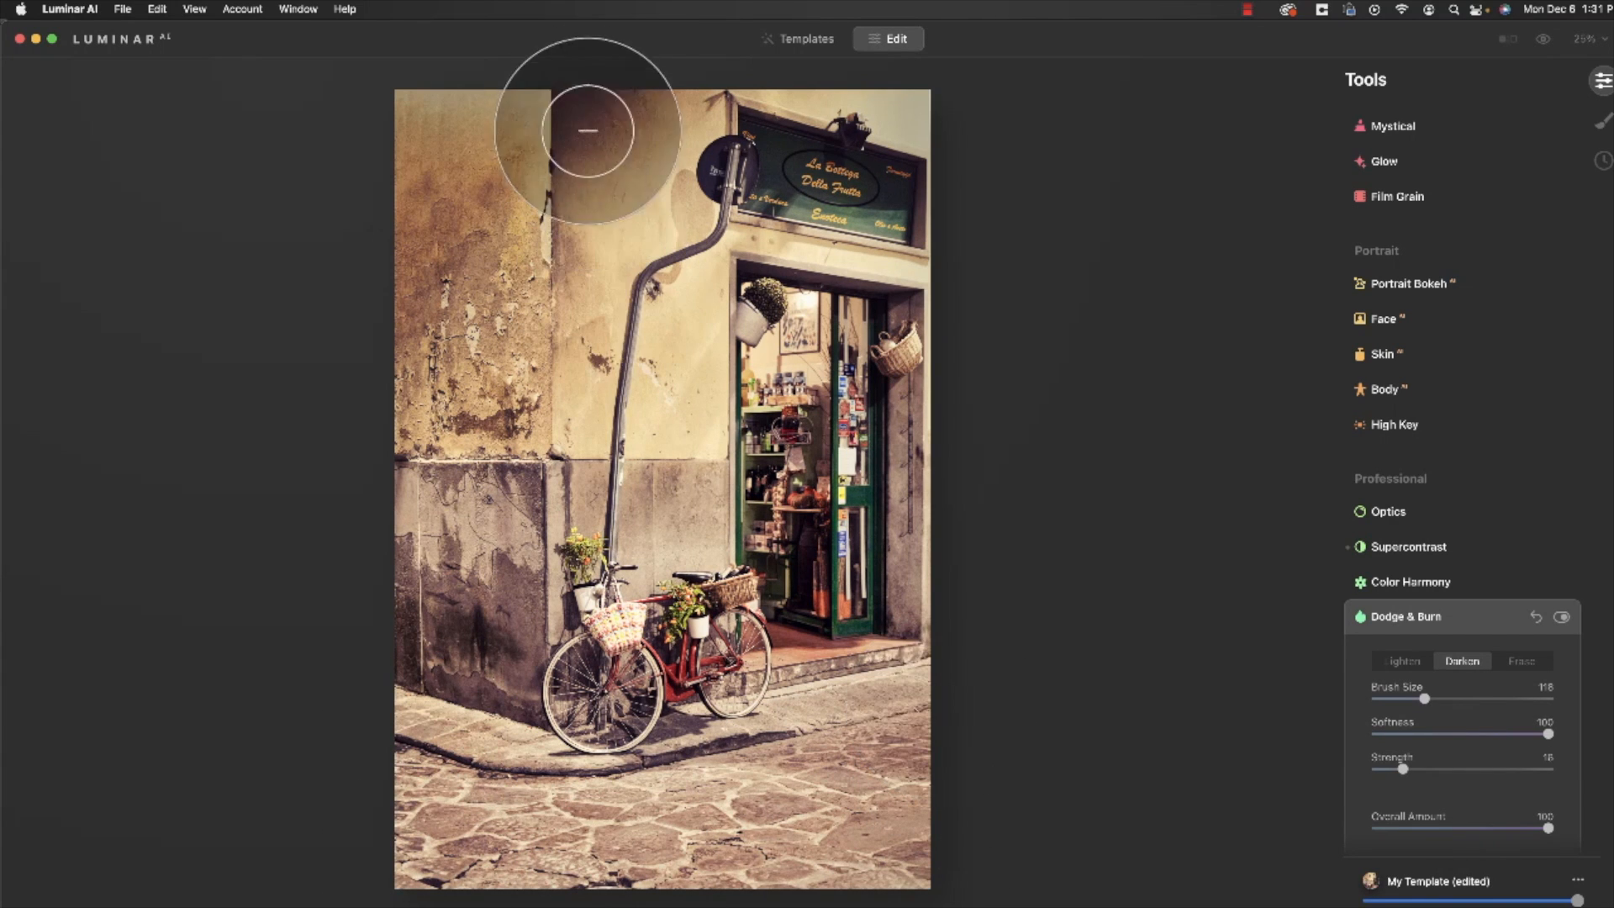
mouse_move(436, 799)
left_mouse_down()
mouse_move(775, 863)
mouse_move(751, 874)
mouse_move(382, 871)
mouse_move(788, 749)
mouse_move(852, 764)
left_mouse_up()
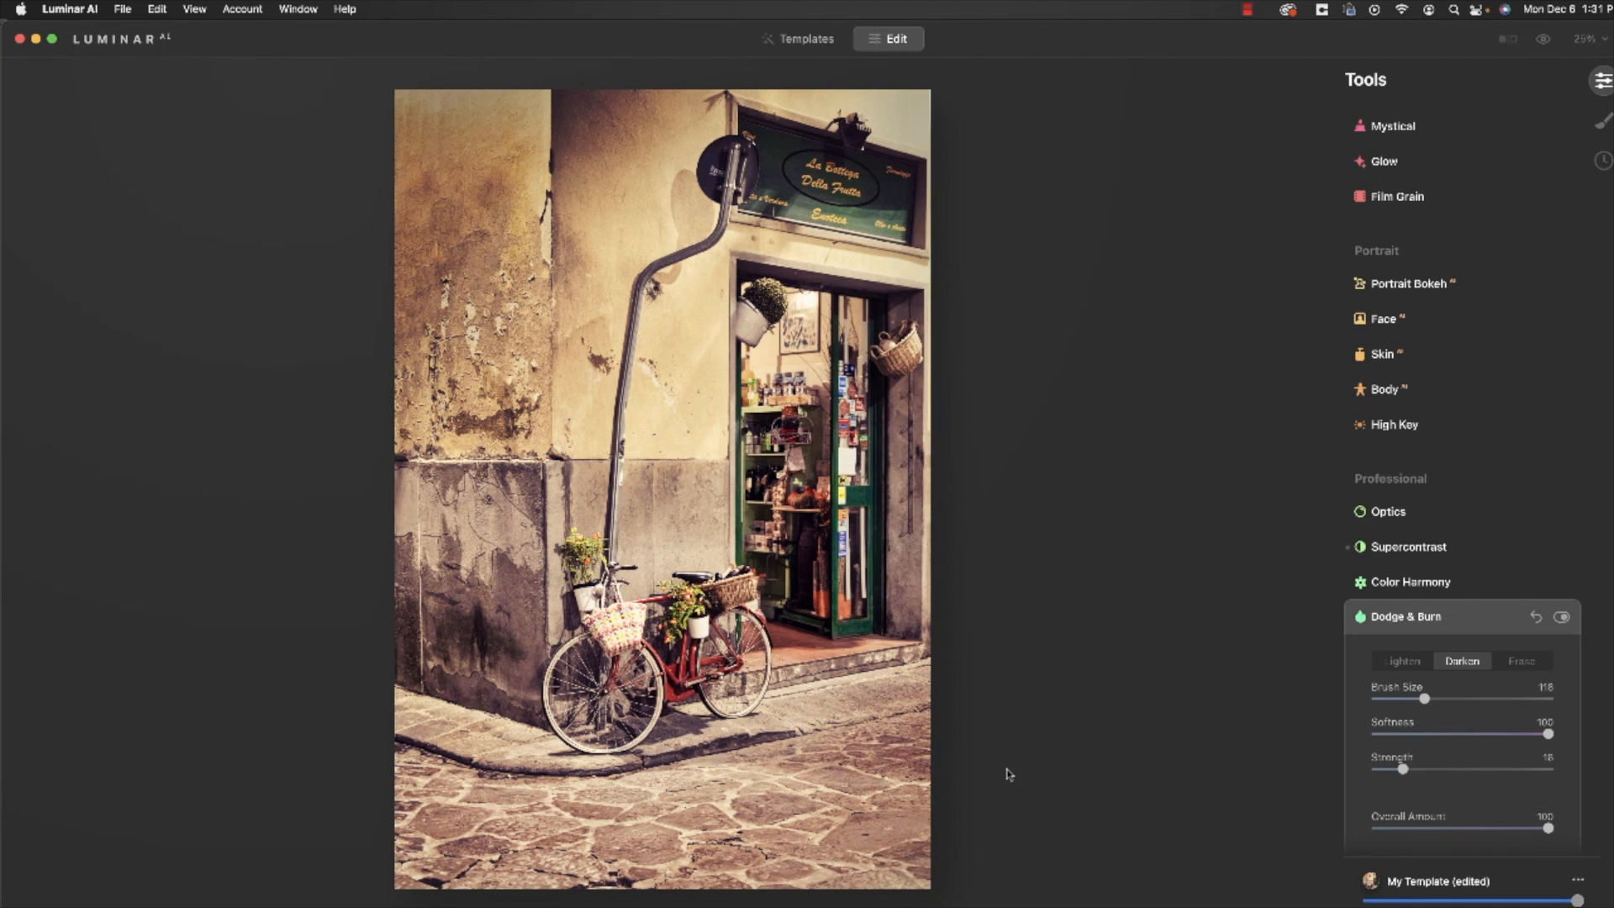
mouse_move(940, 116)
left_mouse_down()
mouse_move(850, 83)
mouse_move(928, 110)
mouse_move(946, 95)
mouse_move(920, 146)
left_mouse_up()
- Reduce the darkening brush size to 48 and compare the photo with Dodge & Burn off and on
key("bracketleft")
key("bracketleft")
key("bracketleft")
key("bracketleft")
key("bracketleft")
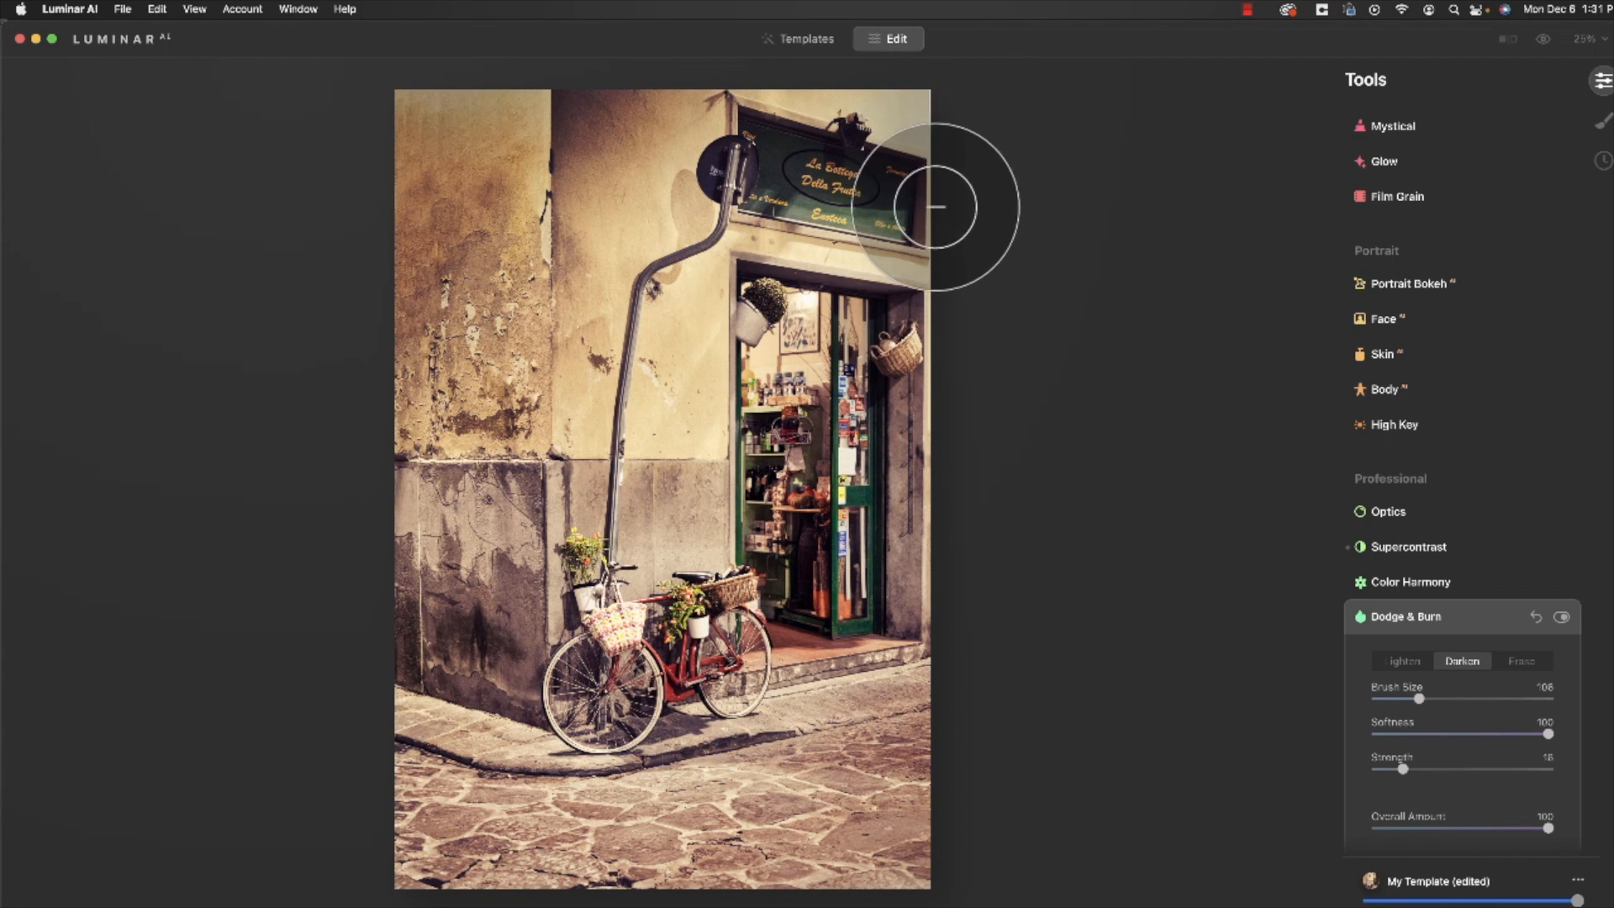
key("bracketleft")
key("bracketleft")
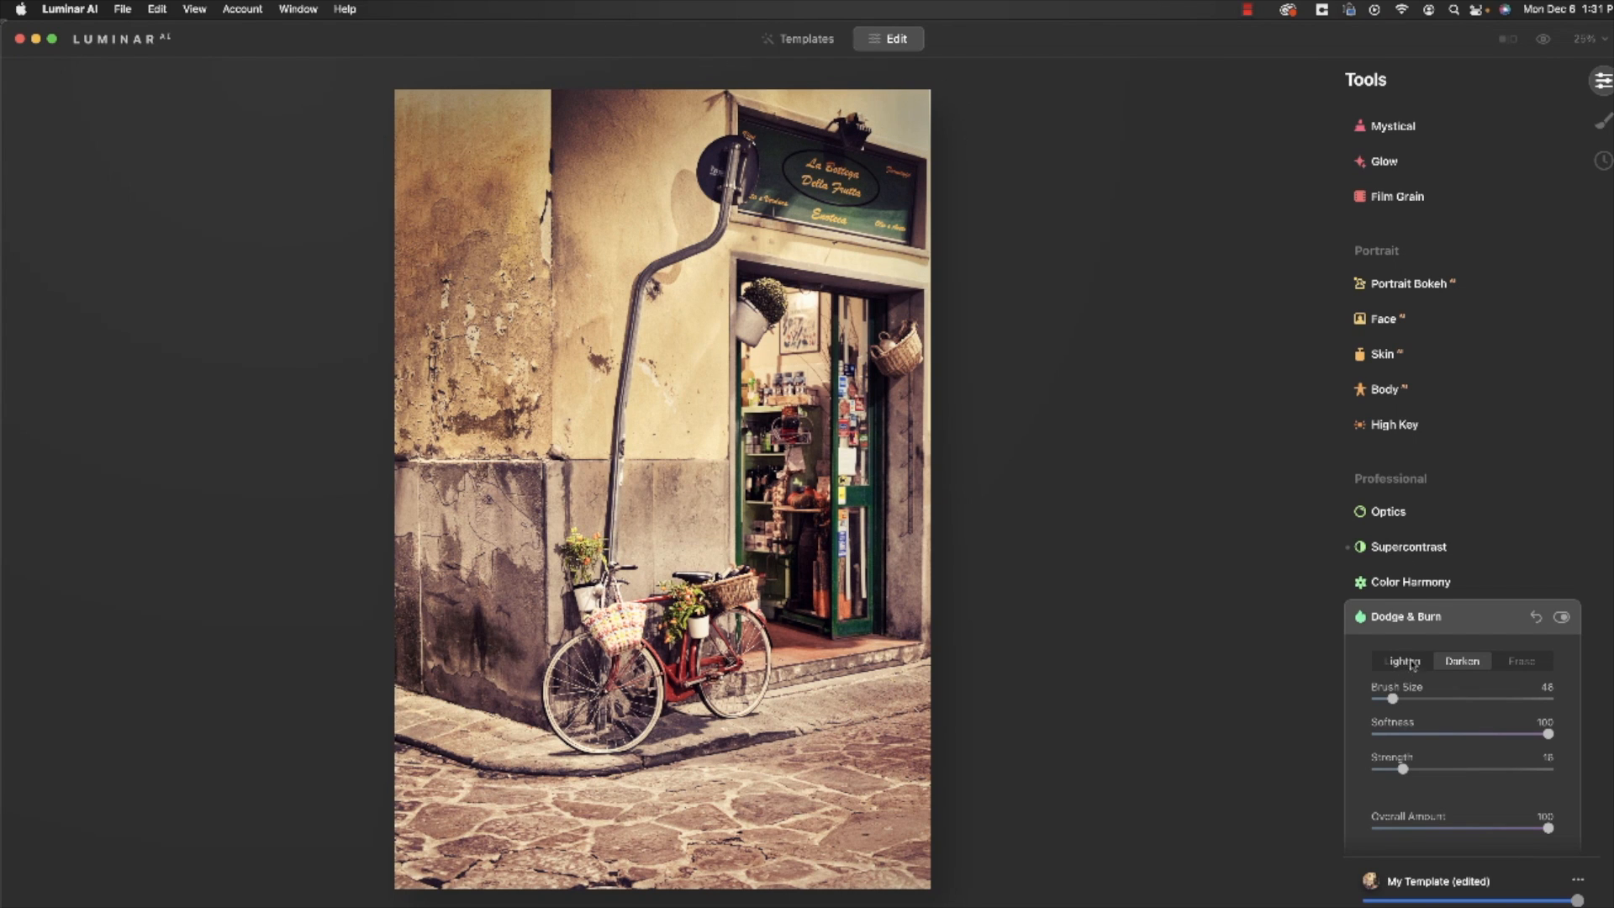
left_click(1561, 619)
left_click(1560, 620)
left_click(1560, 619)
left_click(1561, 619)
- Set the brush Strength to 22 and darken both upper corners of the photo
left_click_drag(1402, 769, 1413, 769)
mouse_move(427, 98)
left_mouse_down()
mouse_move(527, 79)
mouse_move(389, 97)
mouse_move(517, 87)
left_mouse_up()
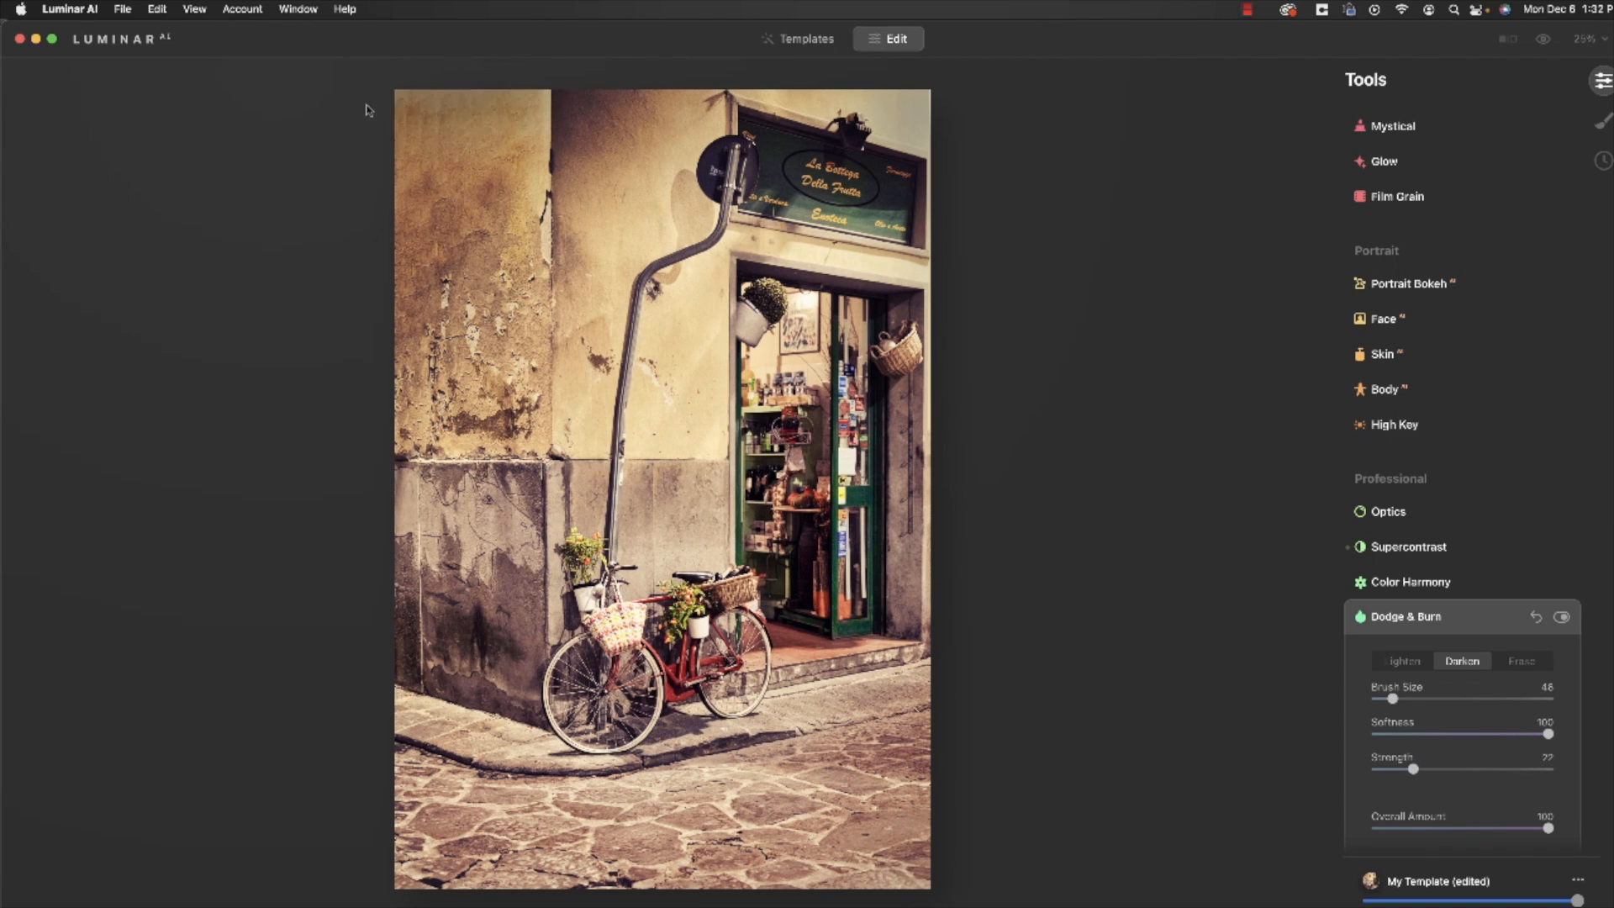
mouse_move(927, 113)
left_mouse_down()
mouse_move(879, 104)
mouse_move(922, 128)
mouse_move(859, 90)
left_mouse_up()
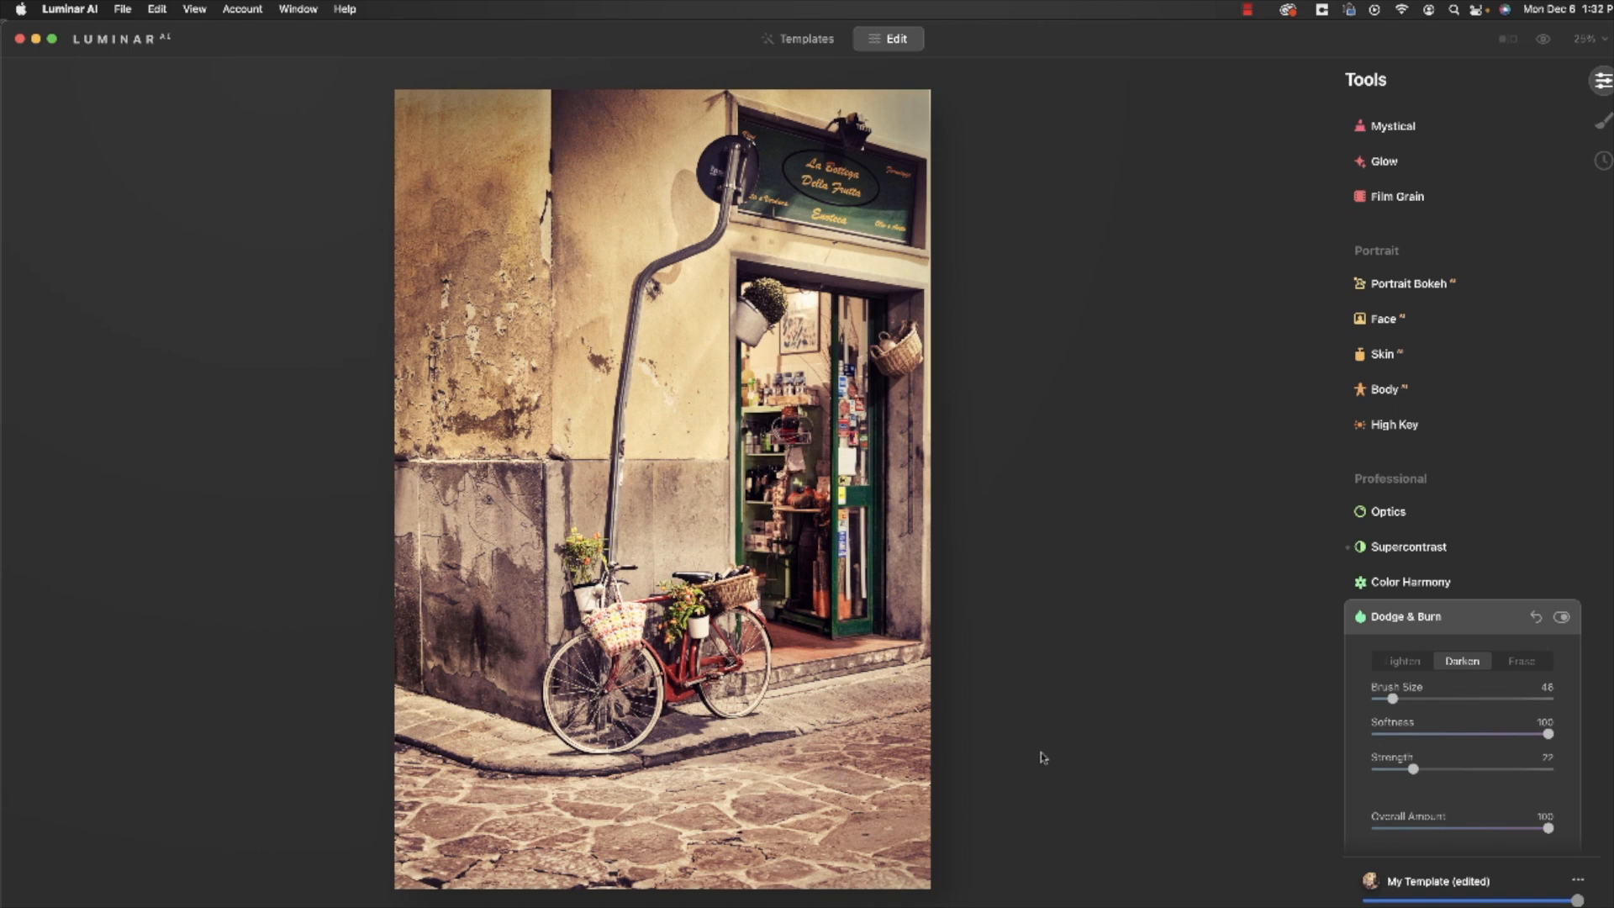
- Finish Dodge & Burn and compare the original and edited photo in a split before/after view
left_click(1560, 616)
left_click(1436, 619)
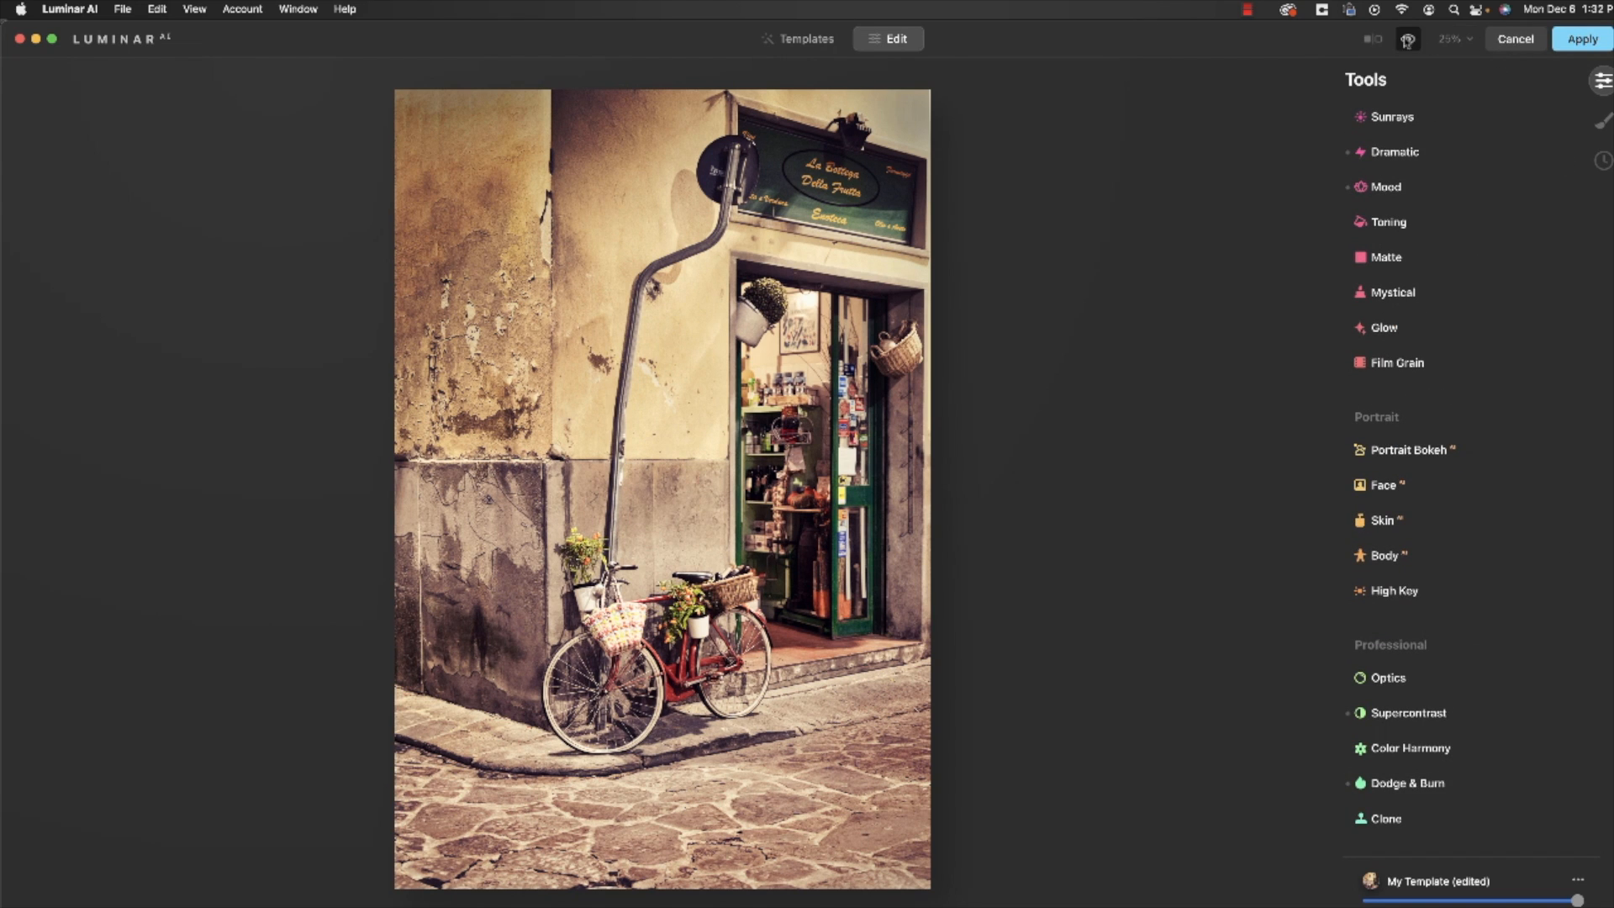
left_click(1373, 40)
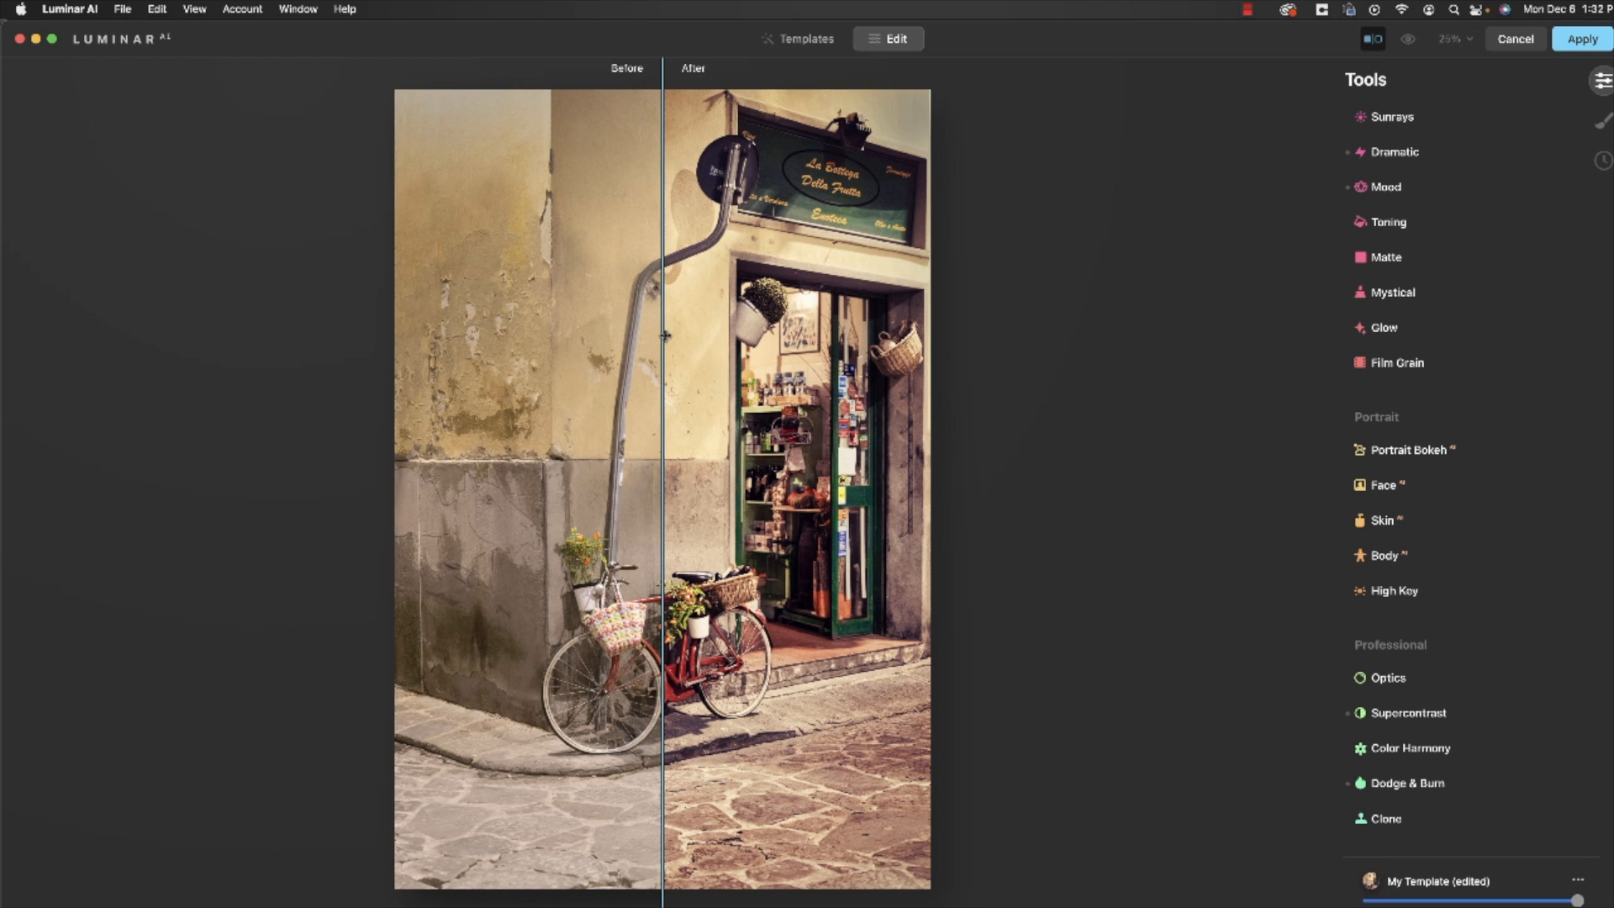
- Sweep the before/after divider across the full width of the photo to inspect the overall edit
left_click_drag(665, 337, 904, 411)
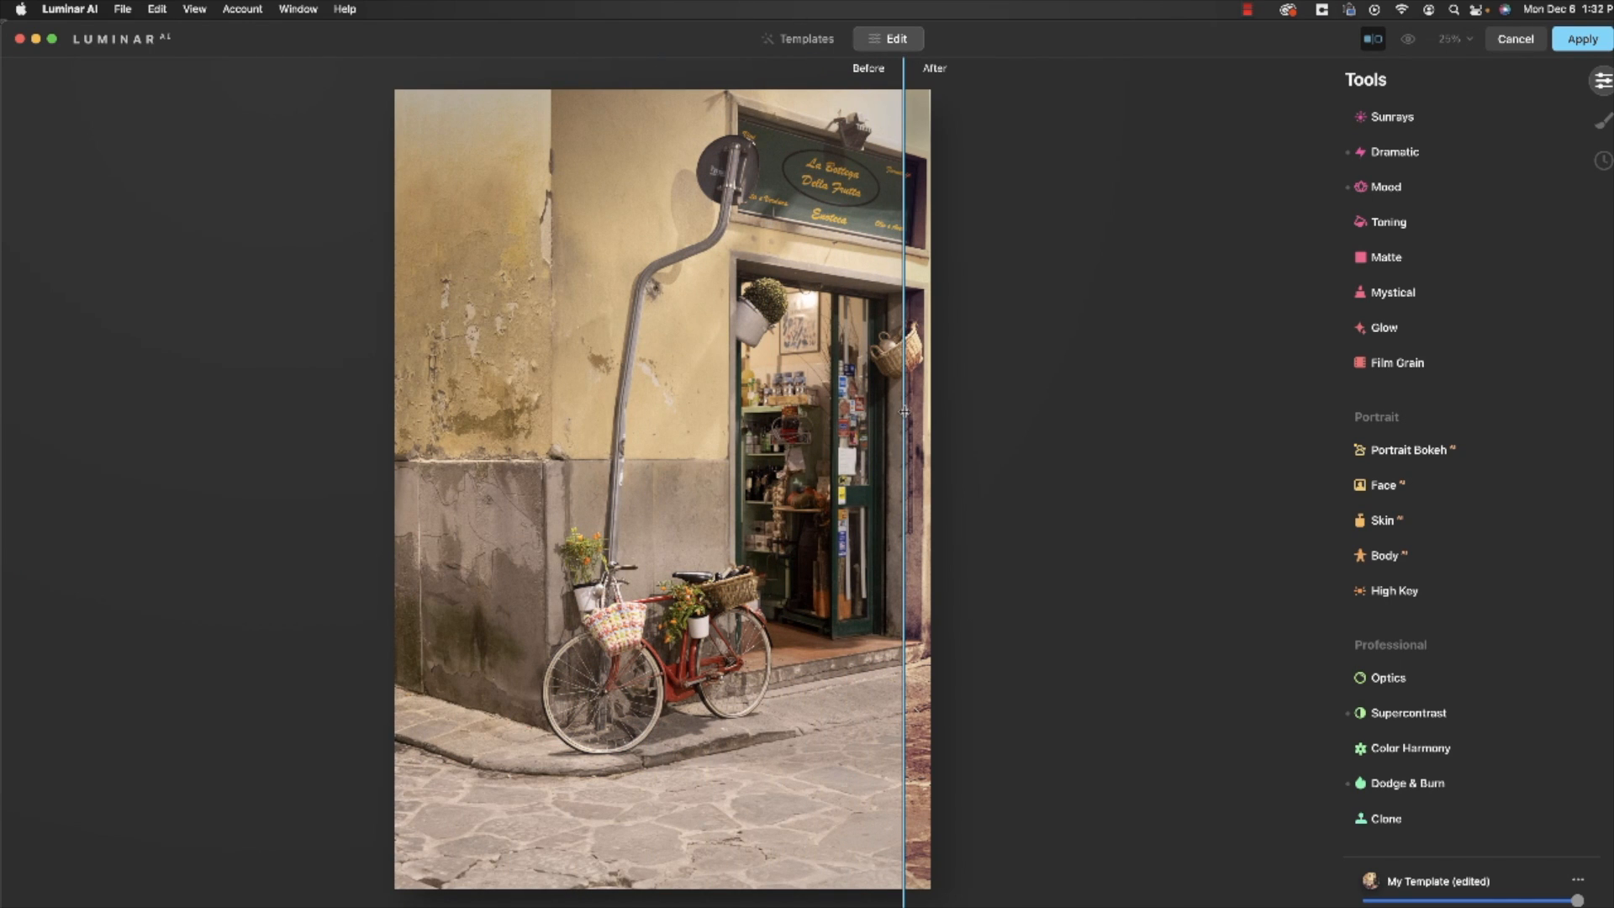
left_click_drag(903, 413, 376, 401)
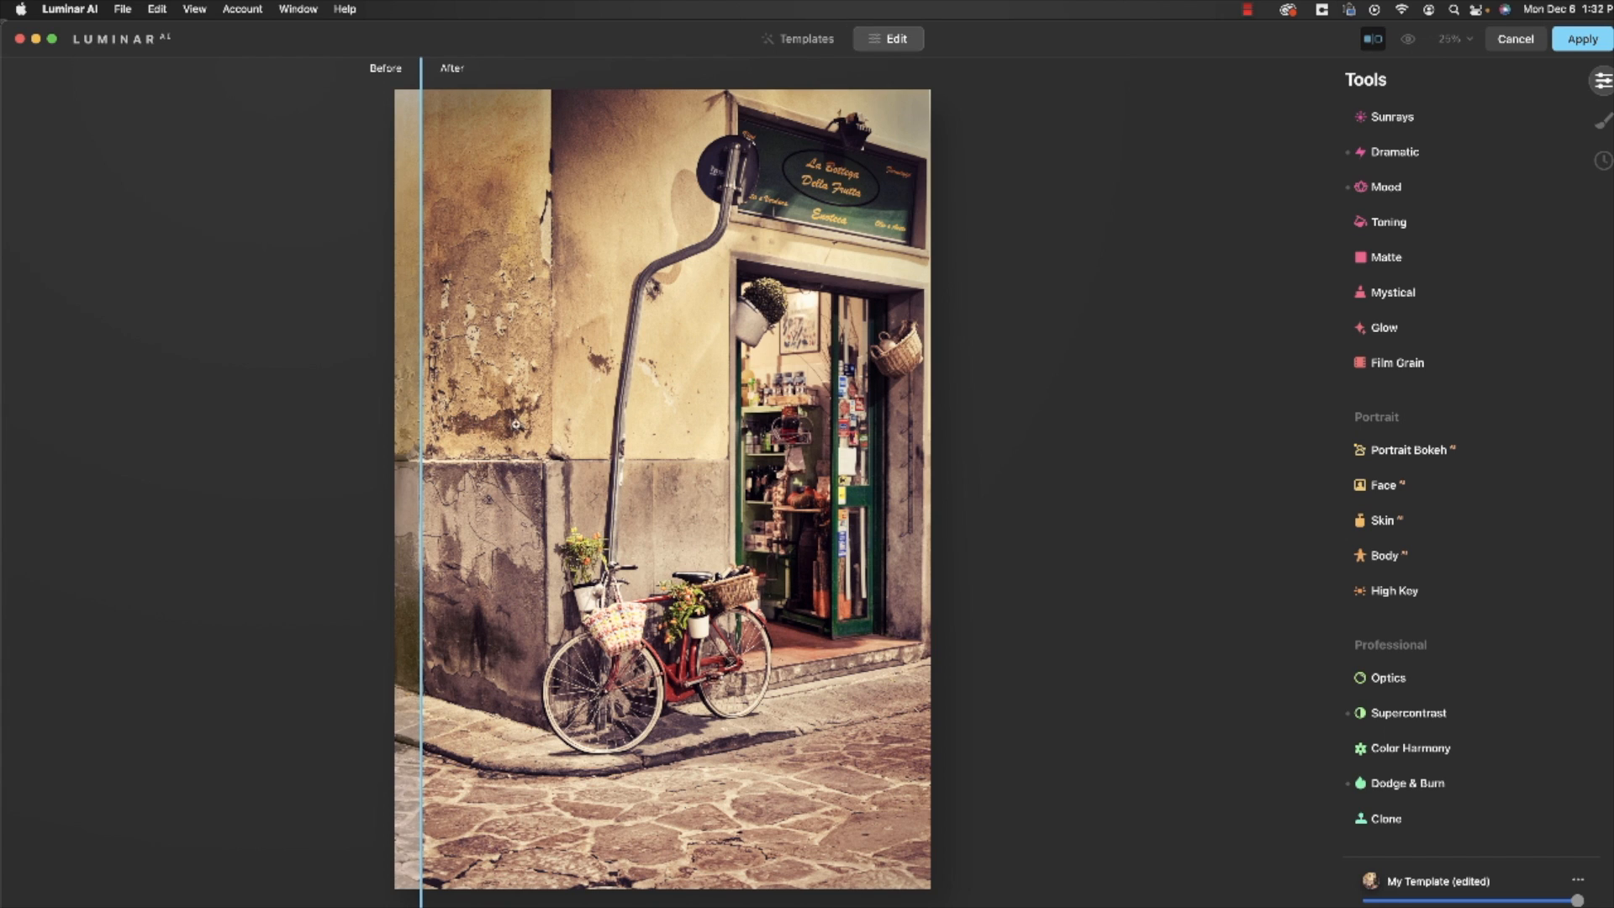
- Save the current adjustments as a custom template and rename it "Old Bike" in My Templates
left_click(1578, 880)
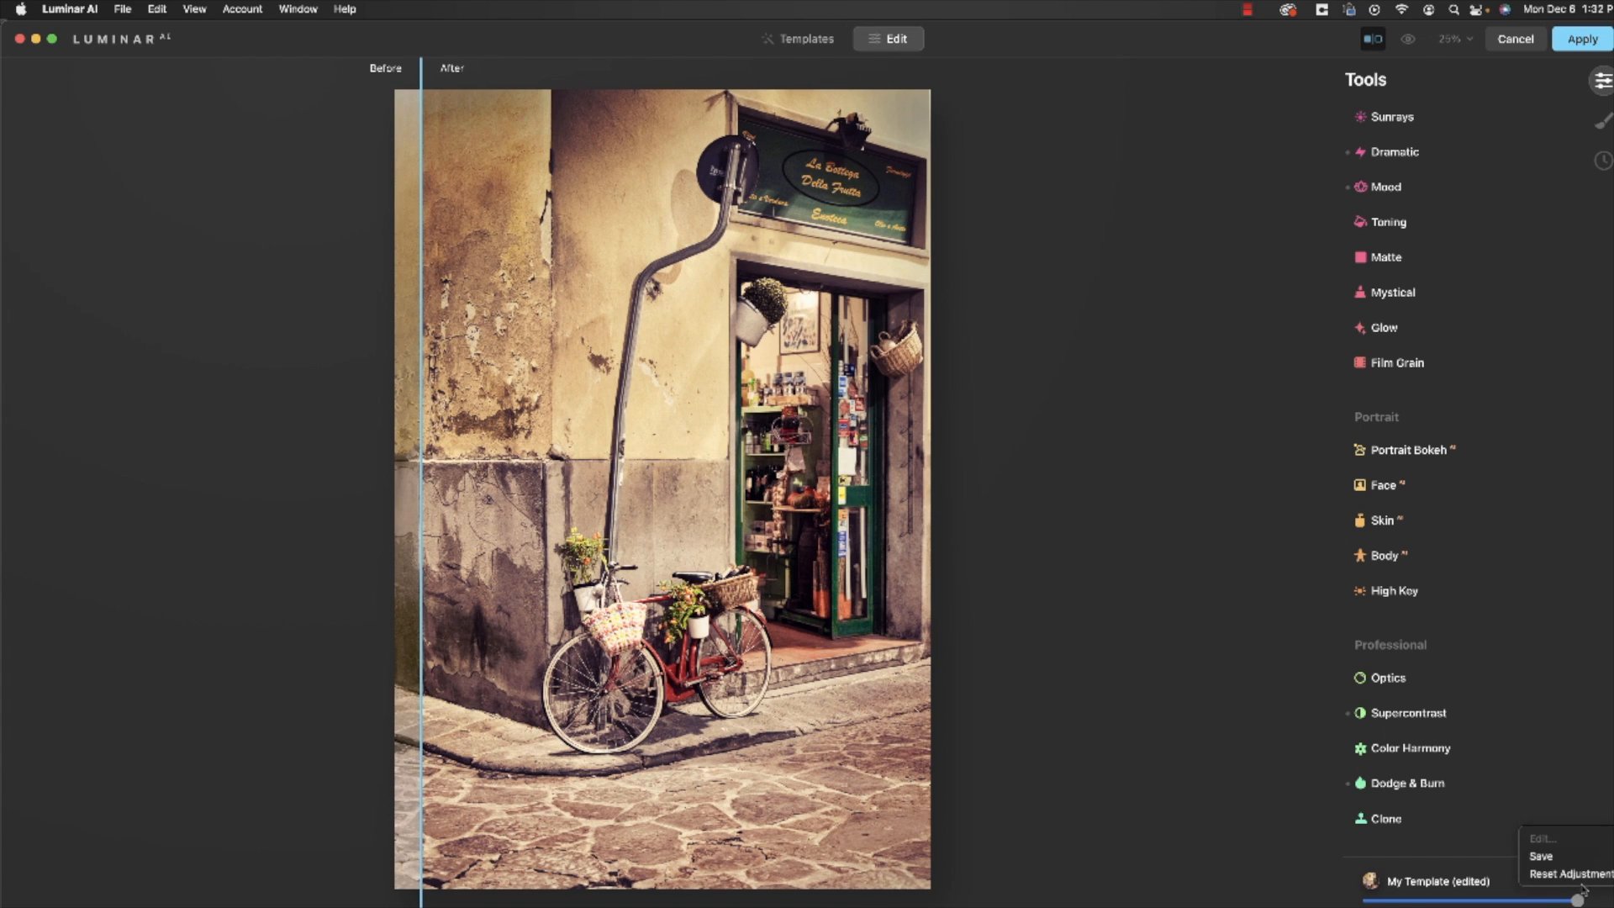
left_click(1544, 857)
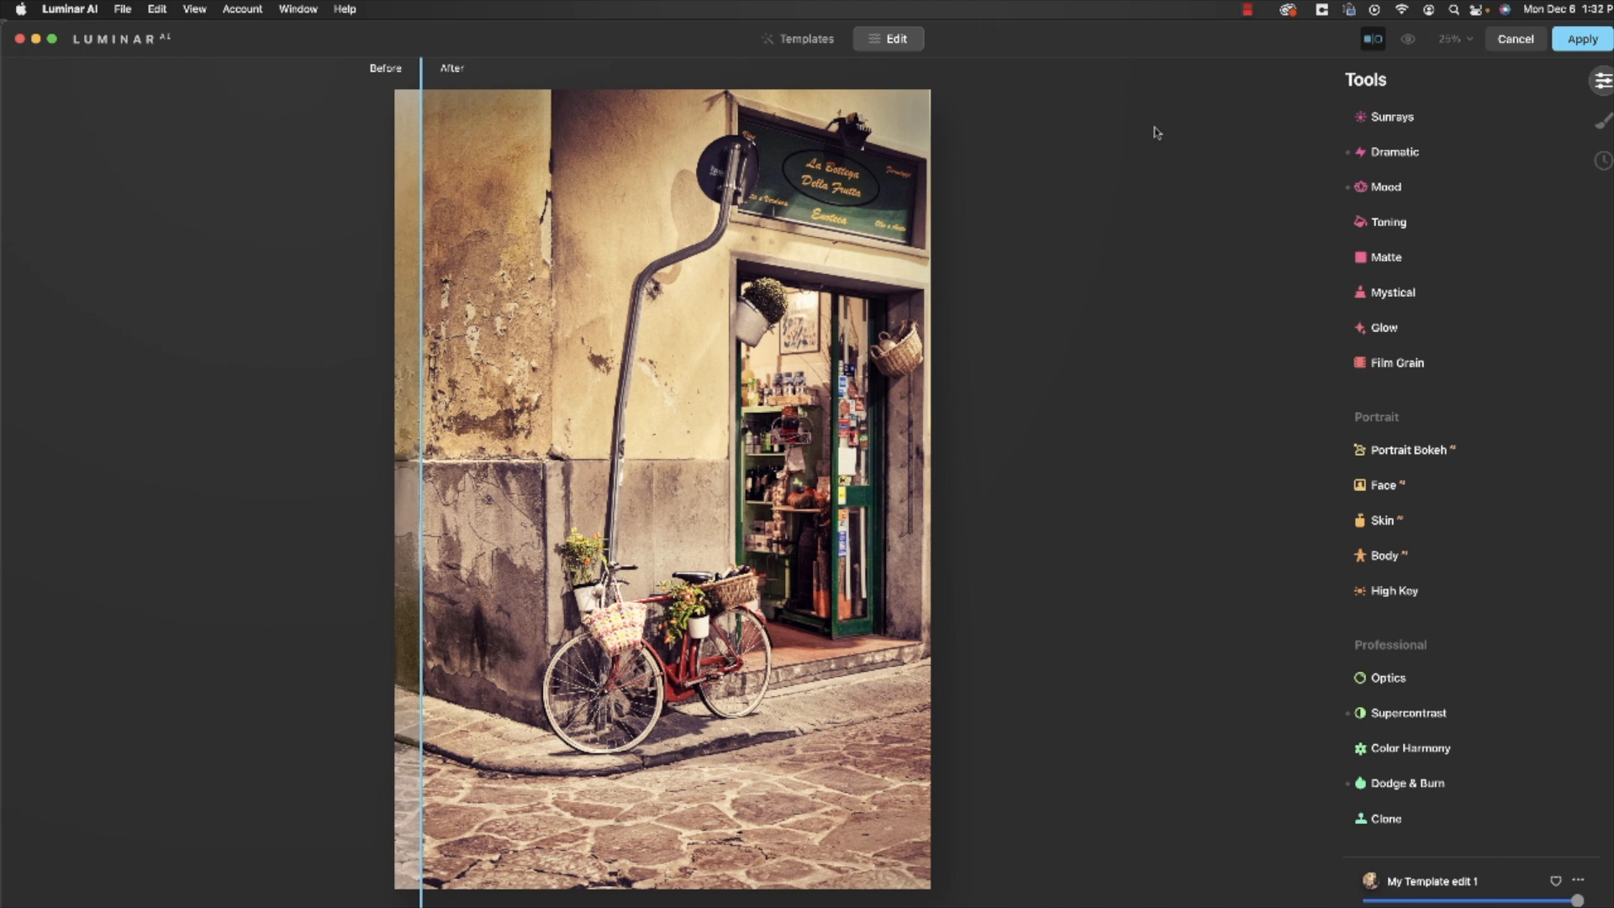
left_click(803, 39)
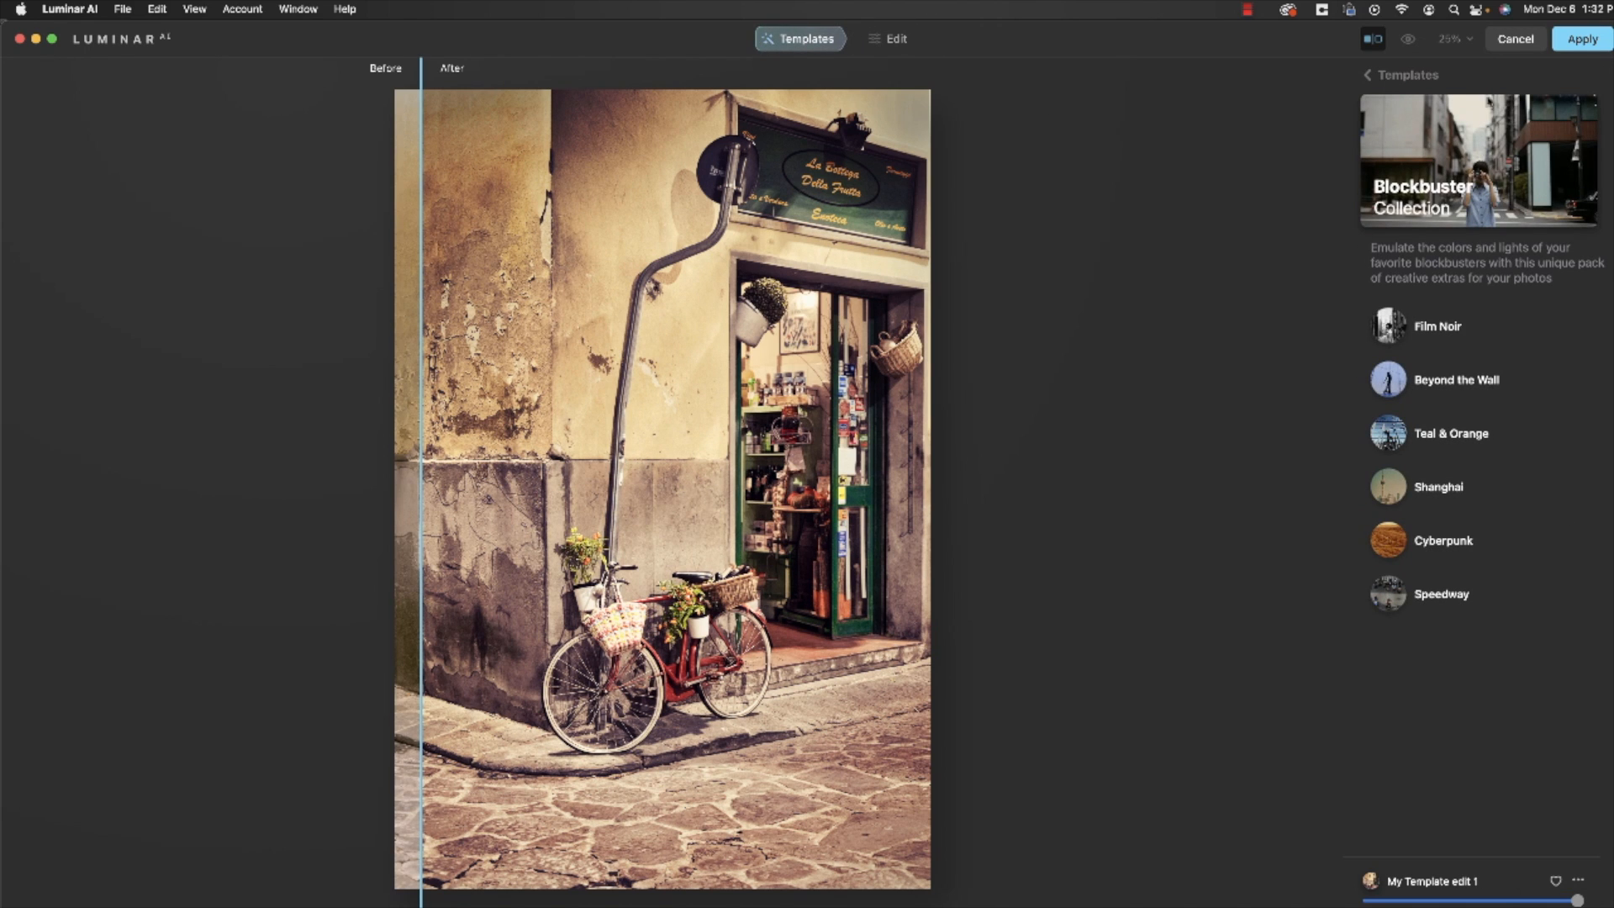
left_click(1408, 75)
left_click(1504, 360)
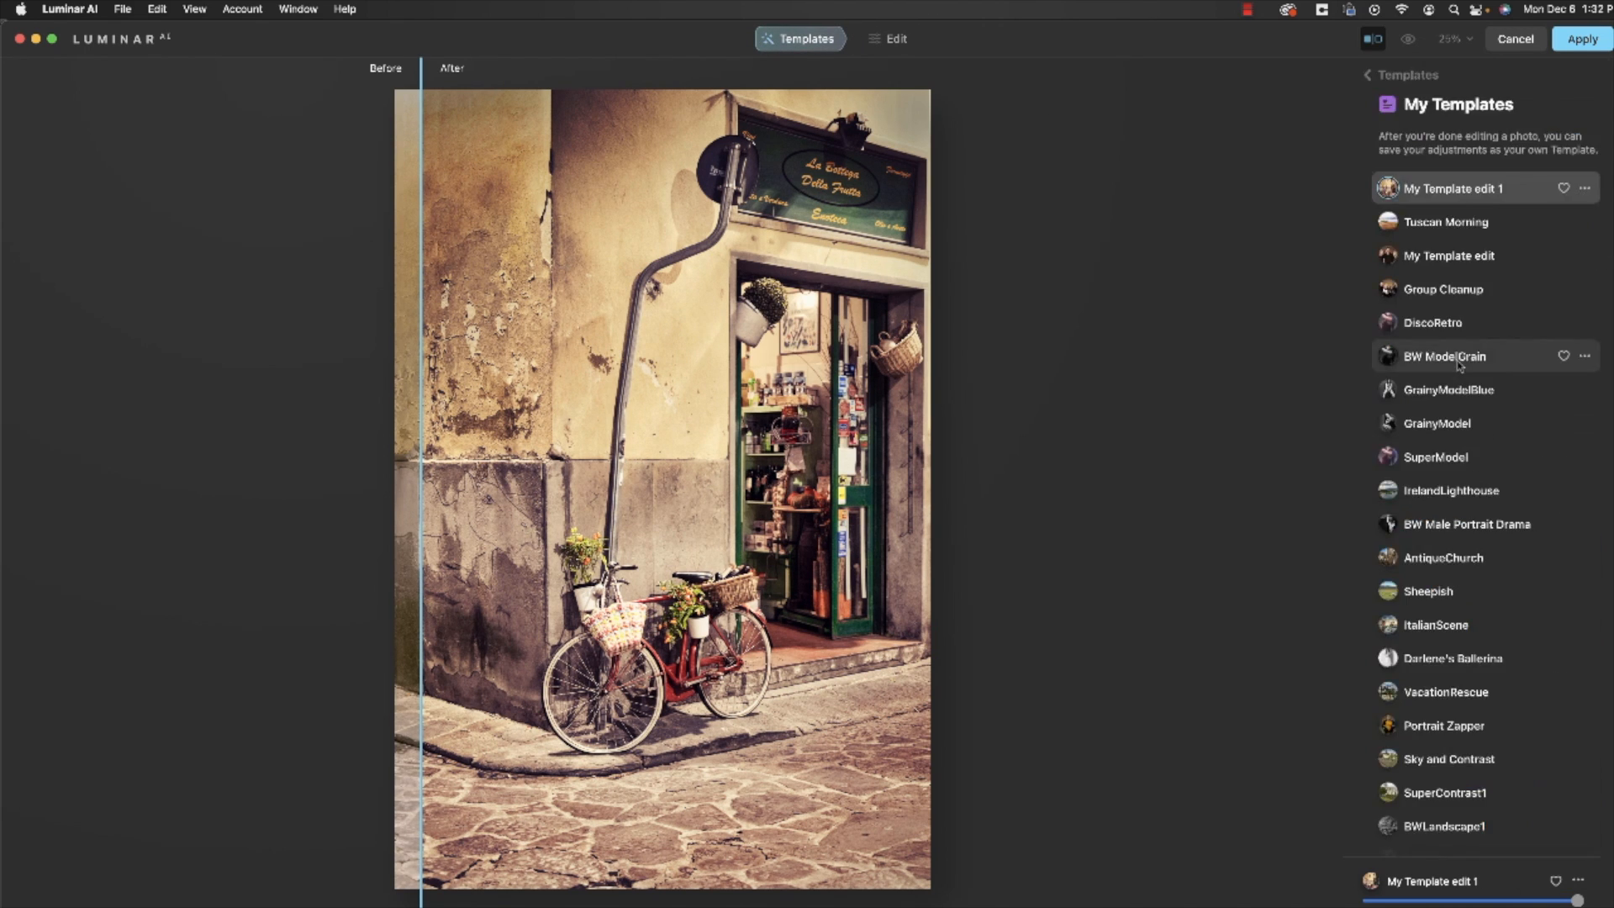
left_click(1584, 188)
left_click(1585, 223)
type("Old Bike")
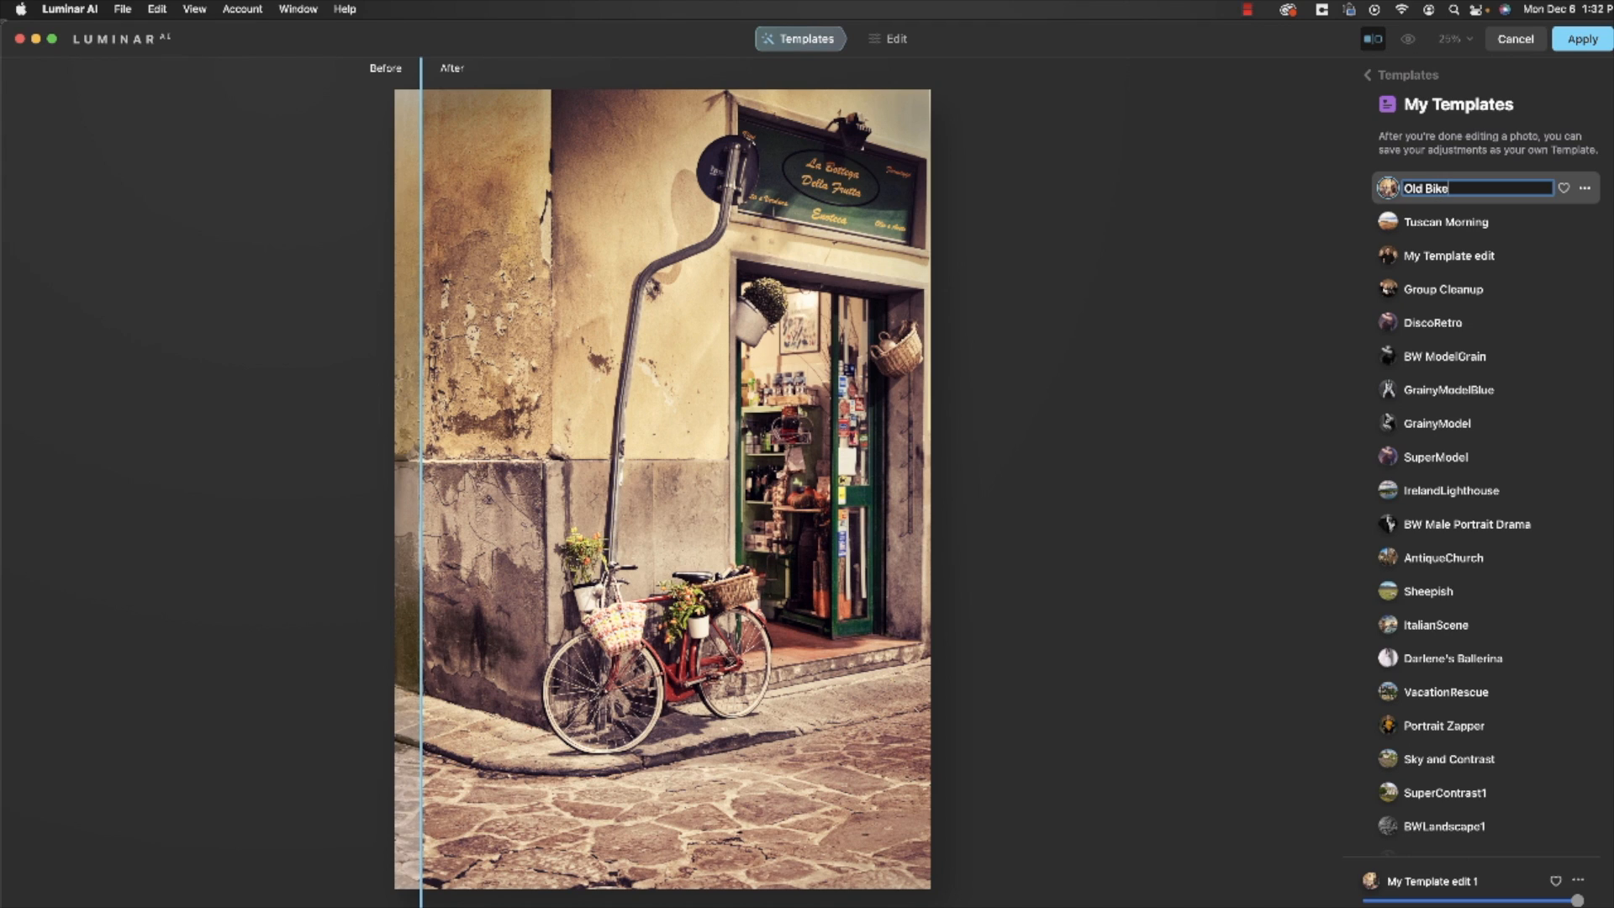
key("Return")
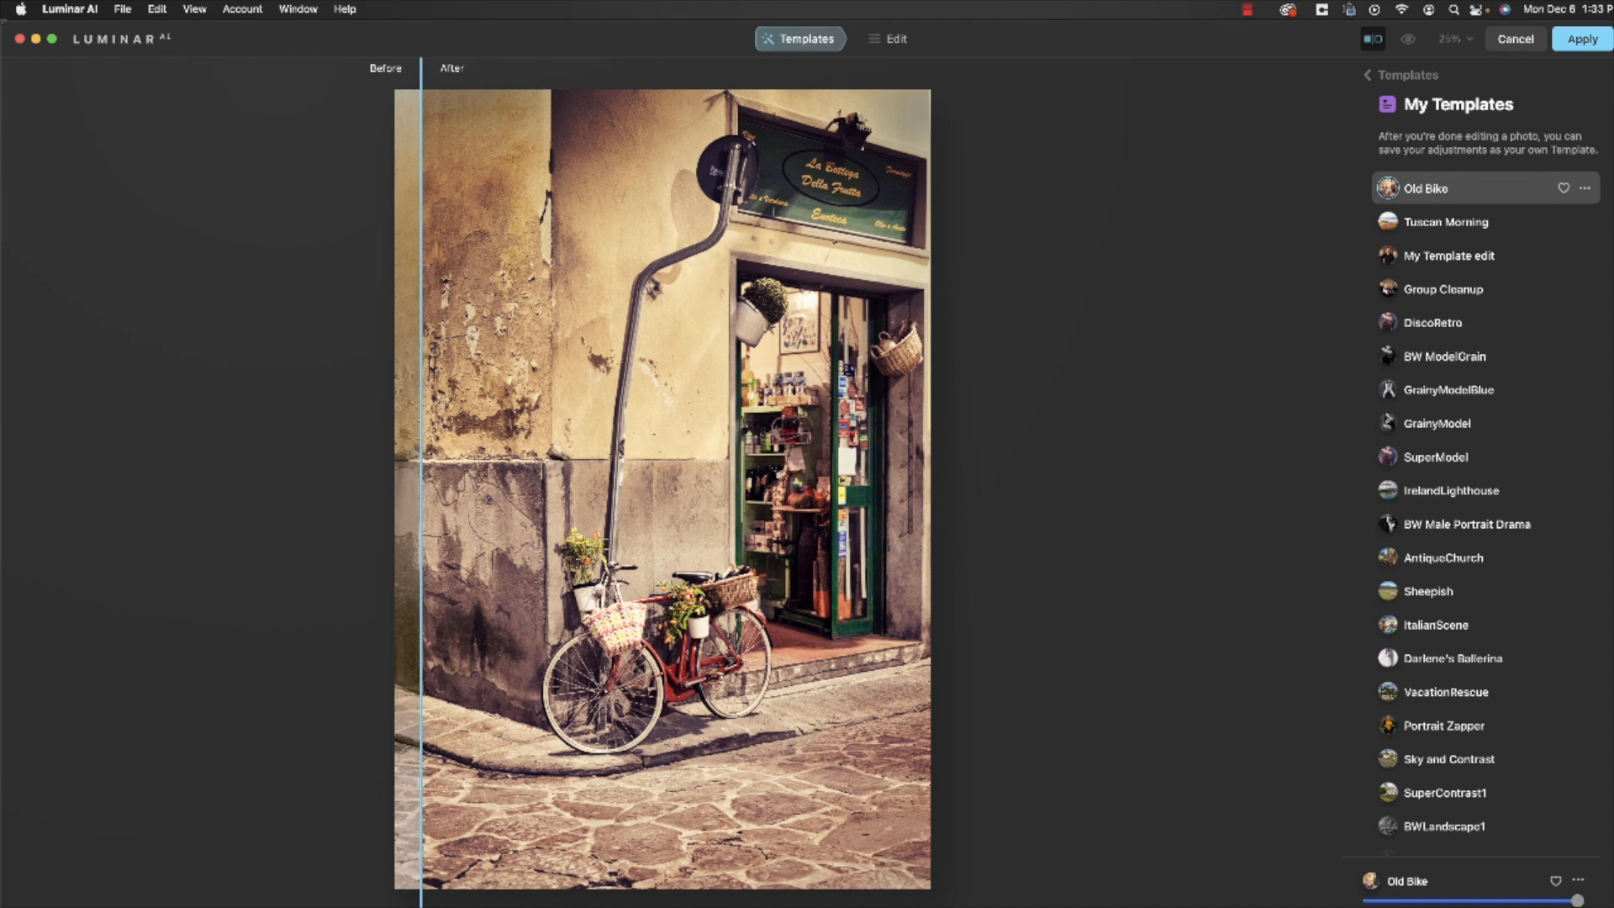
- Return to editing, add a Texture layer in Local Masking, and turn off the before/after comparison
left_click(896, 40)
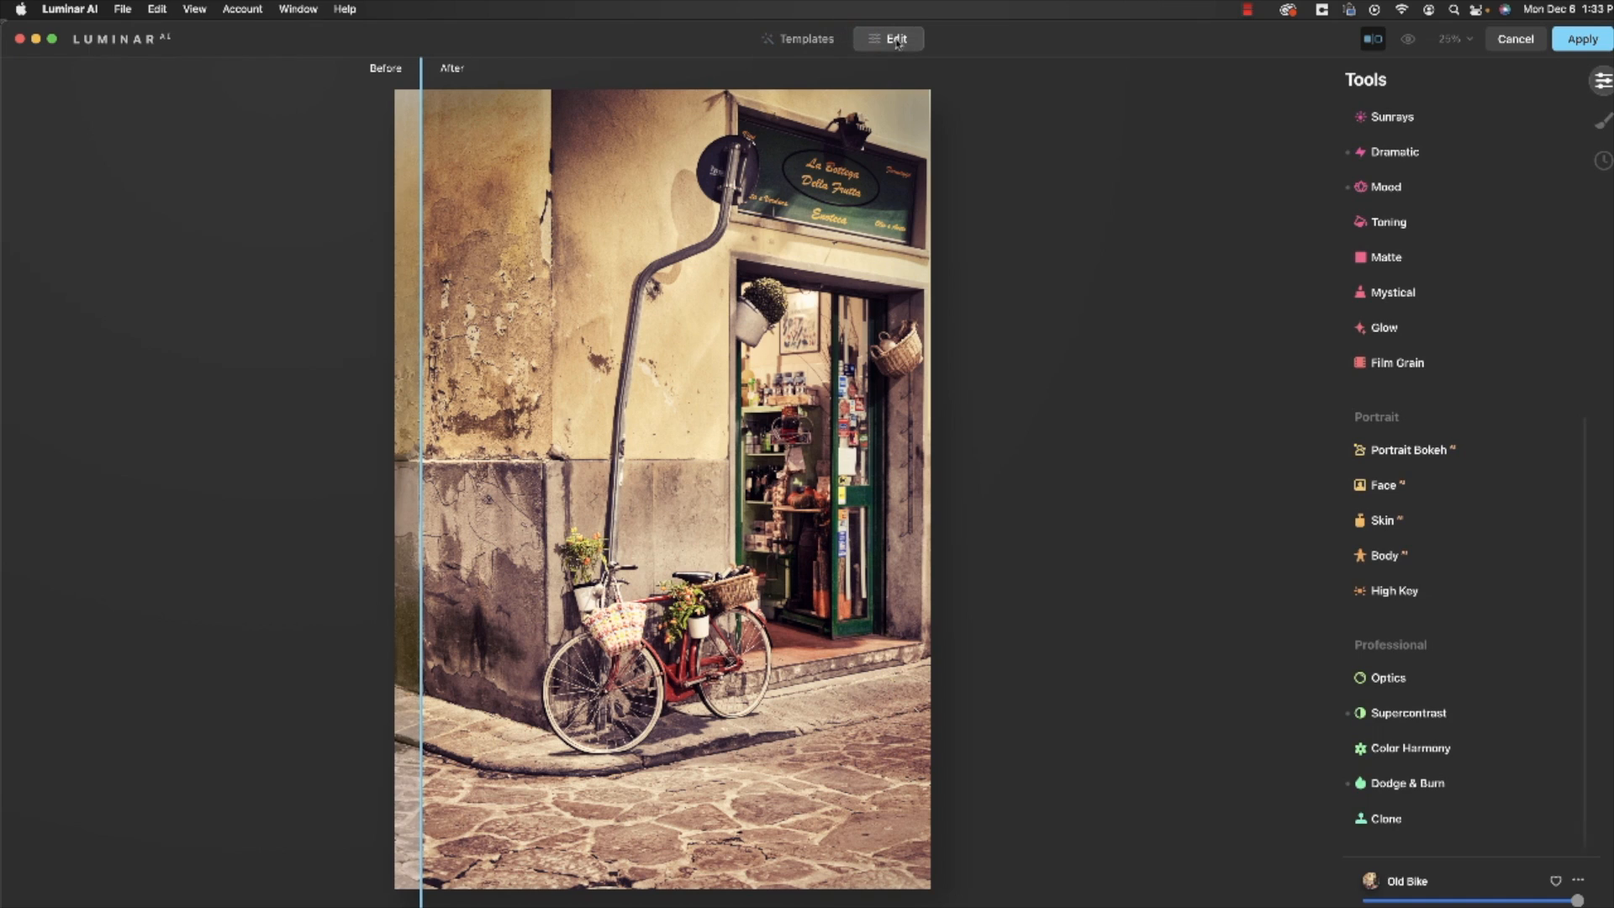
left_click(1603, 124)
left_click(1557, 81)
left_click(1545, 122)
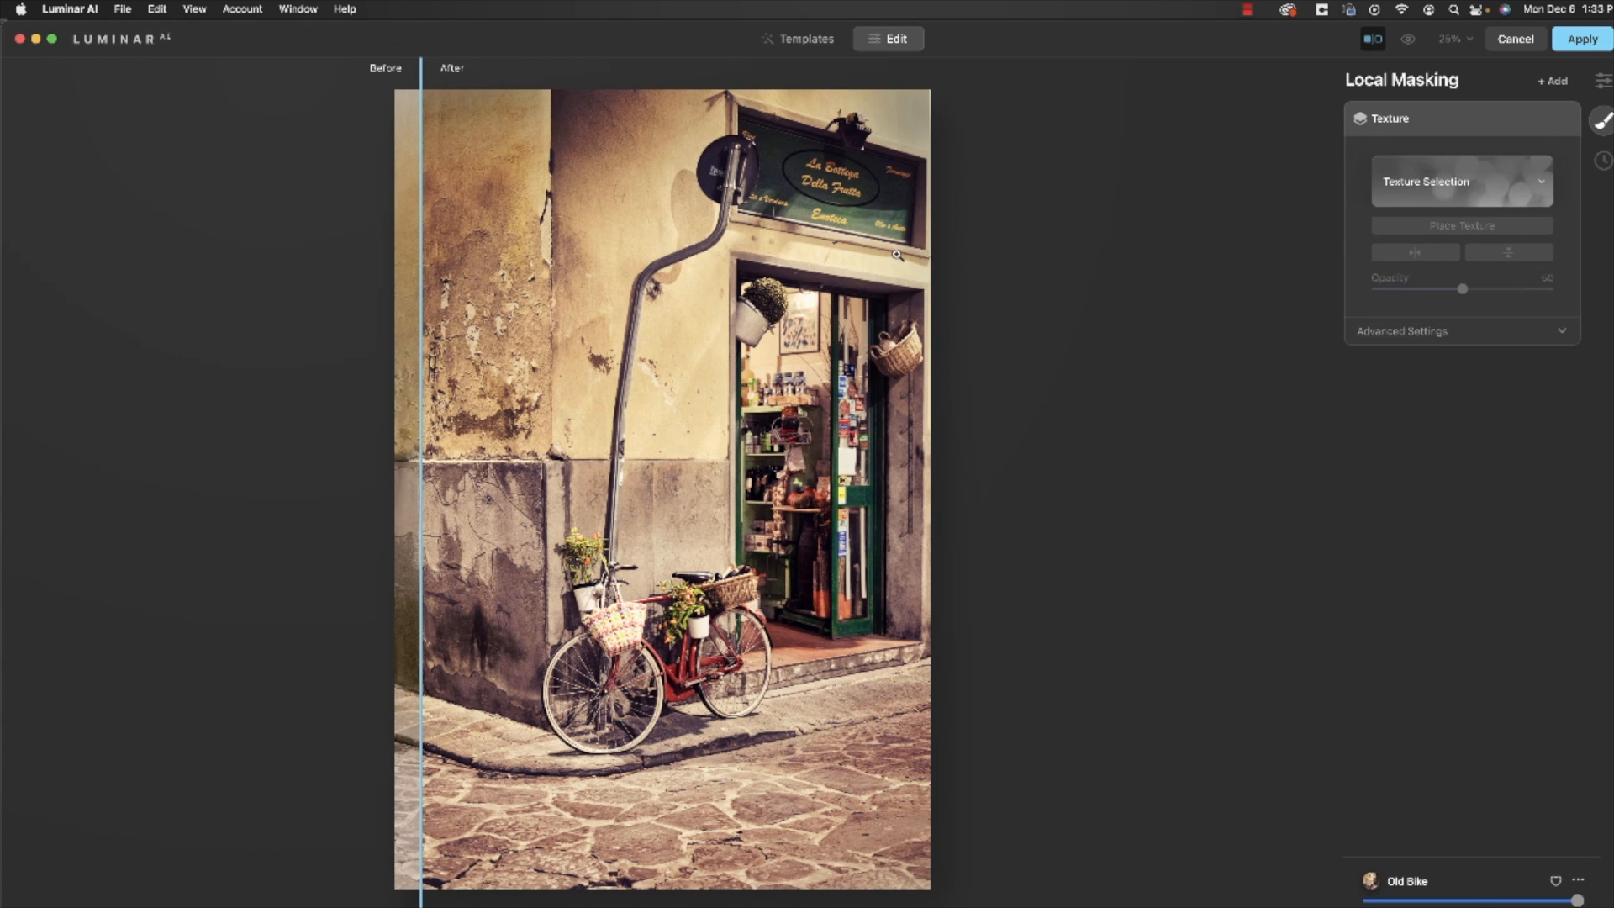
left_click(1372, 39)
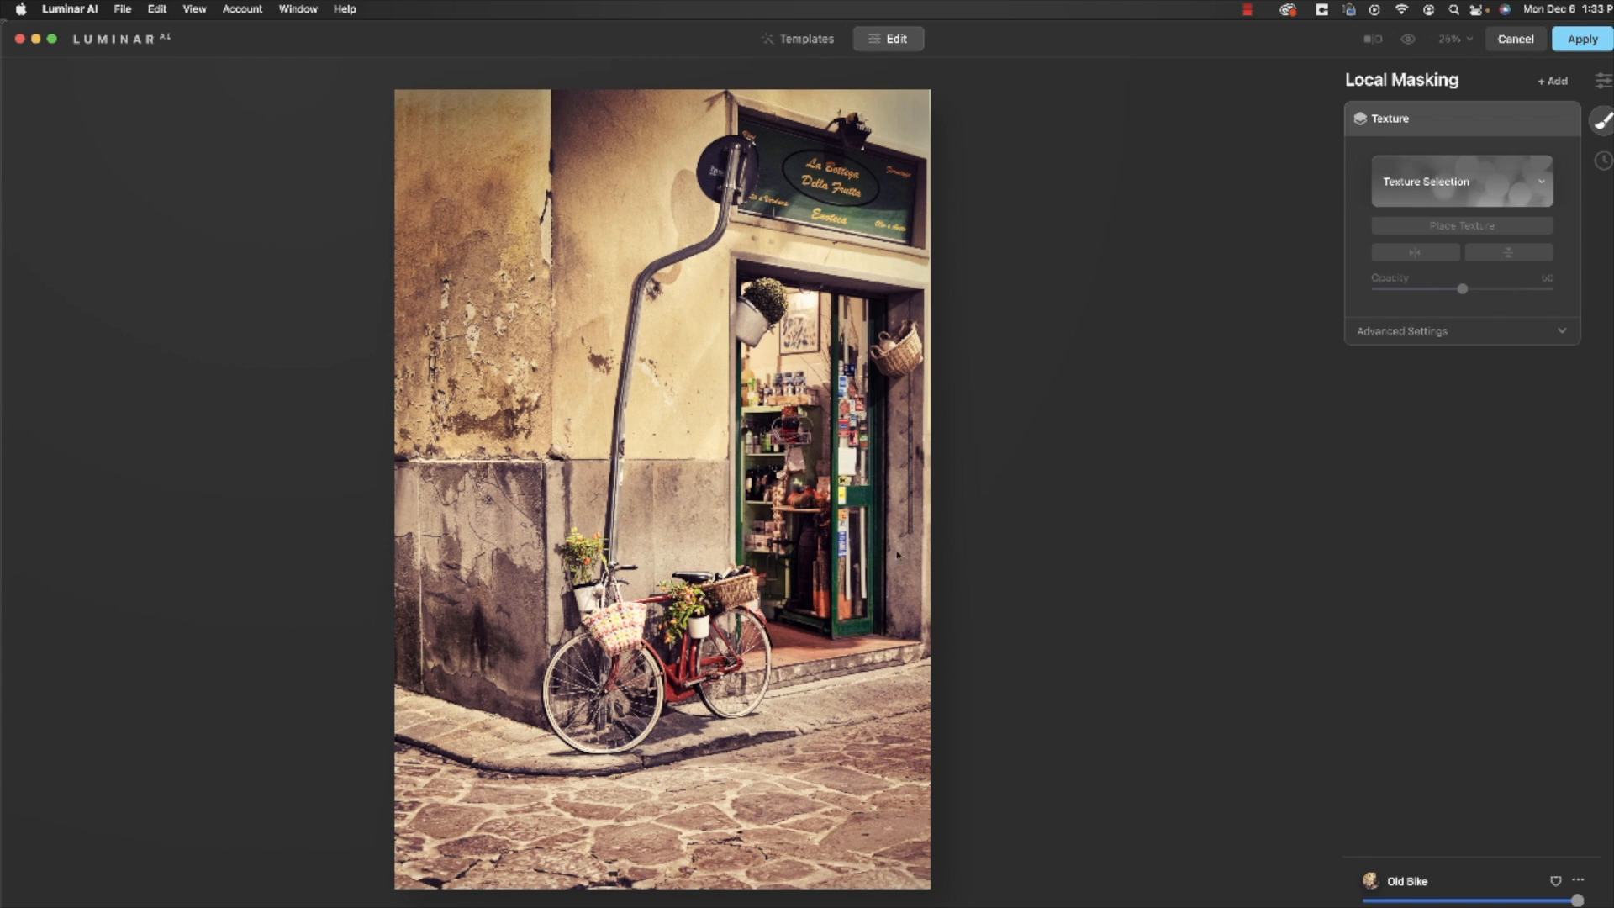
- Browse the built-in textures and the Texture packs in the online Luminar Marketplace, and return to Luminar AI
left_click(1453, 194)
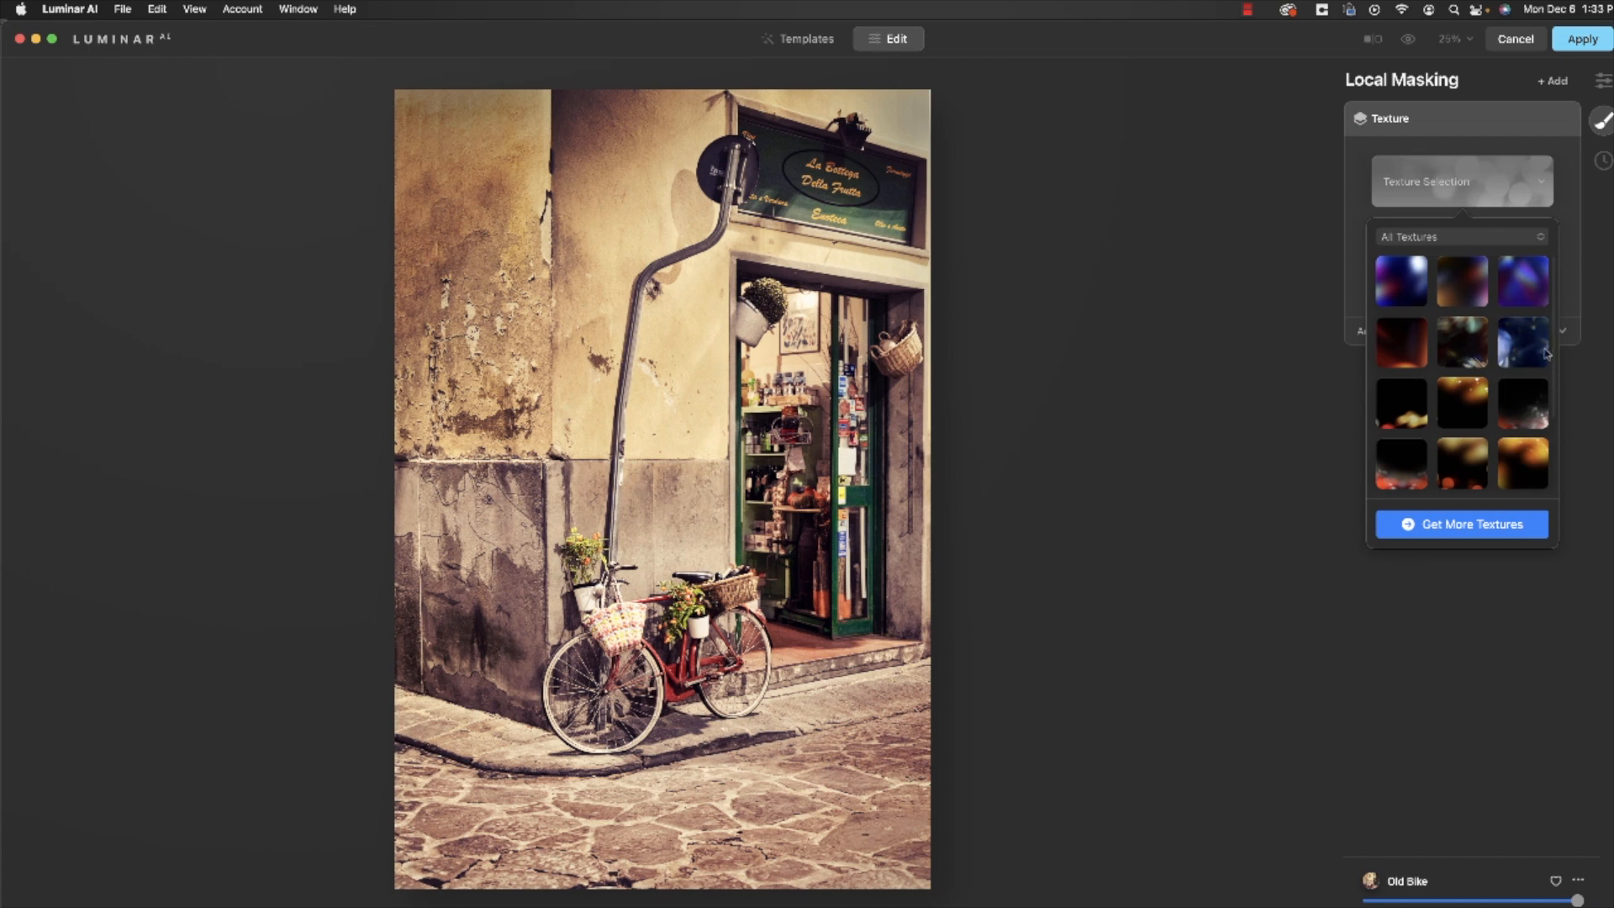
scroll(1540, 445, "down", 3)
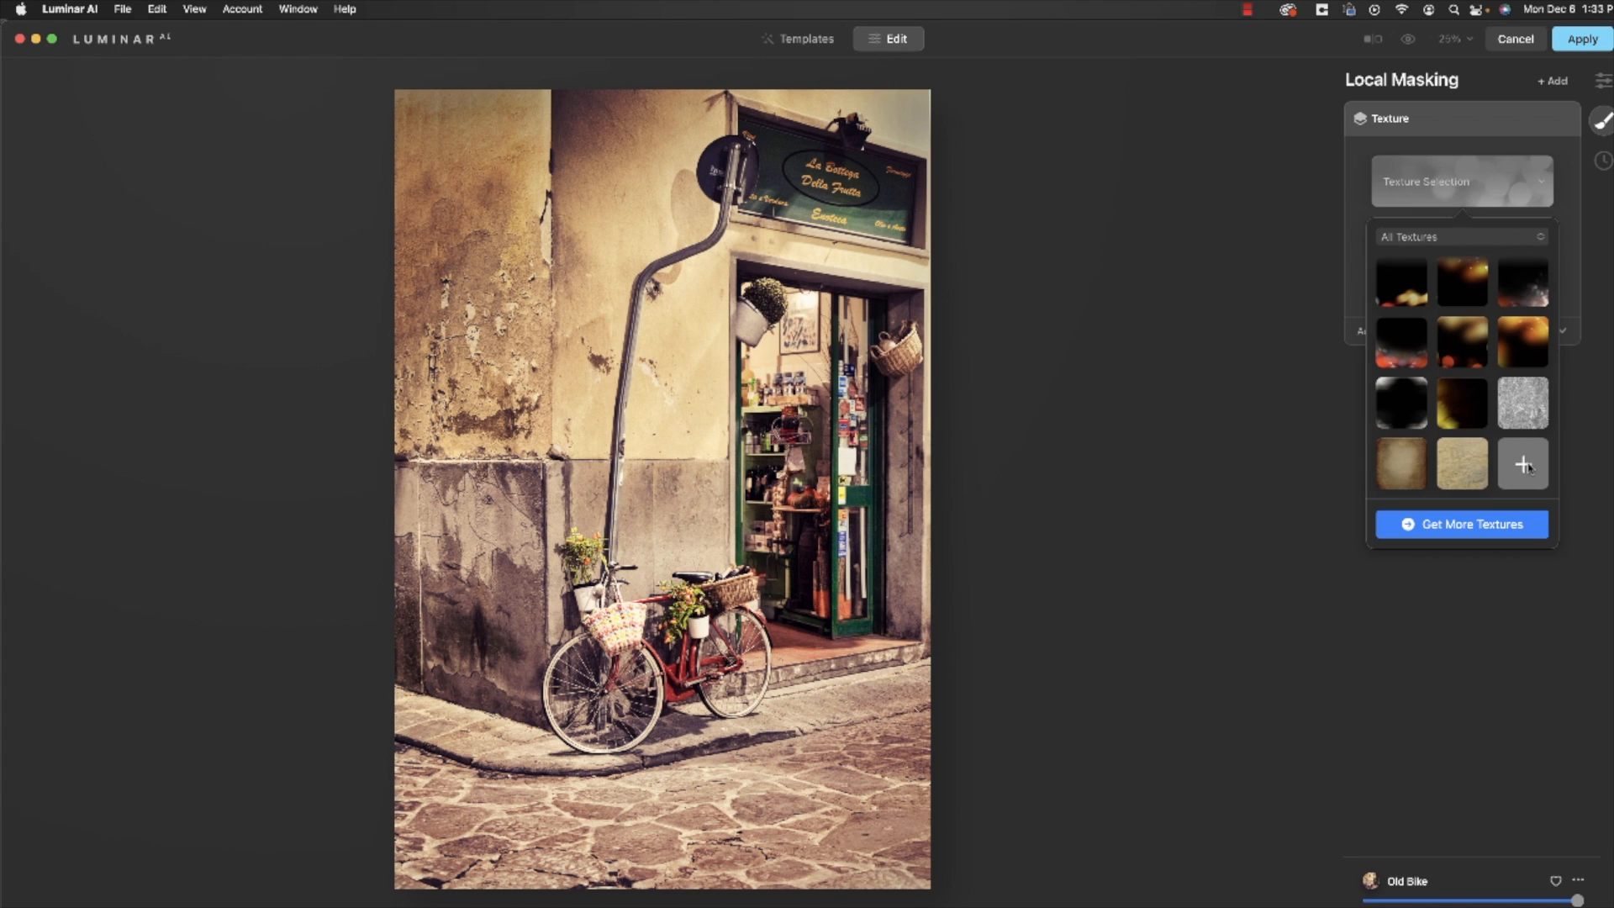
left_click(1481, 530)
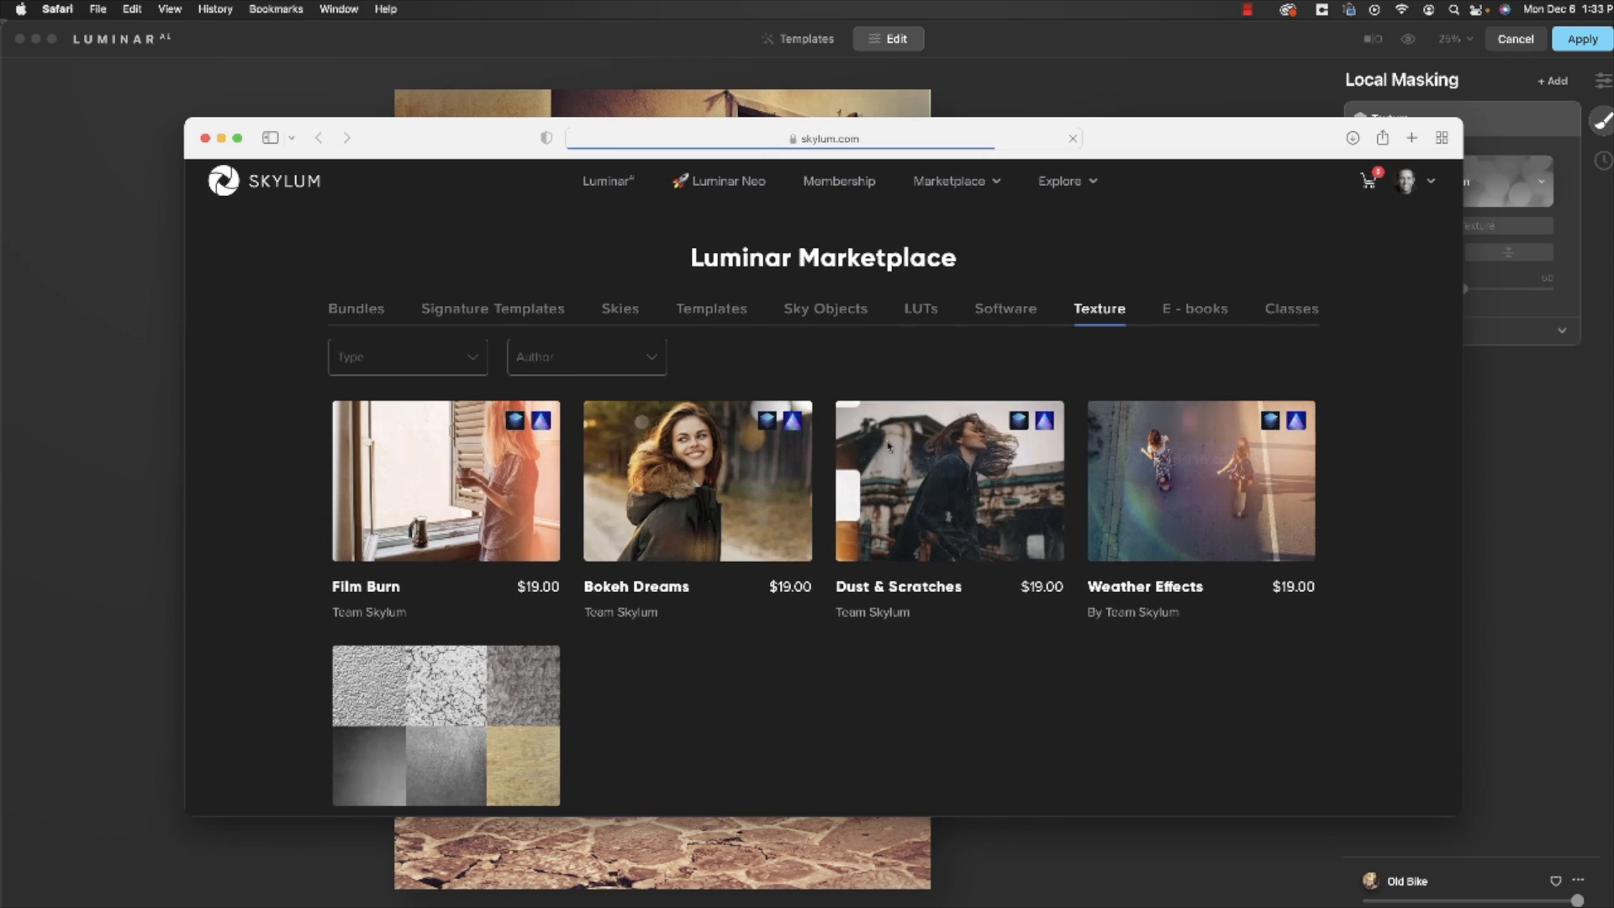
scroll(756, 500, "down", 5)
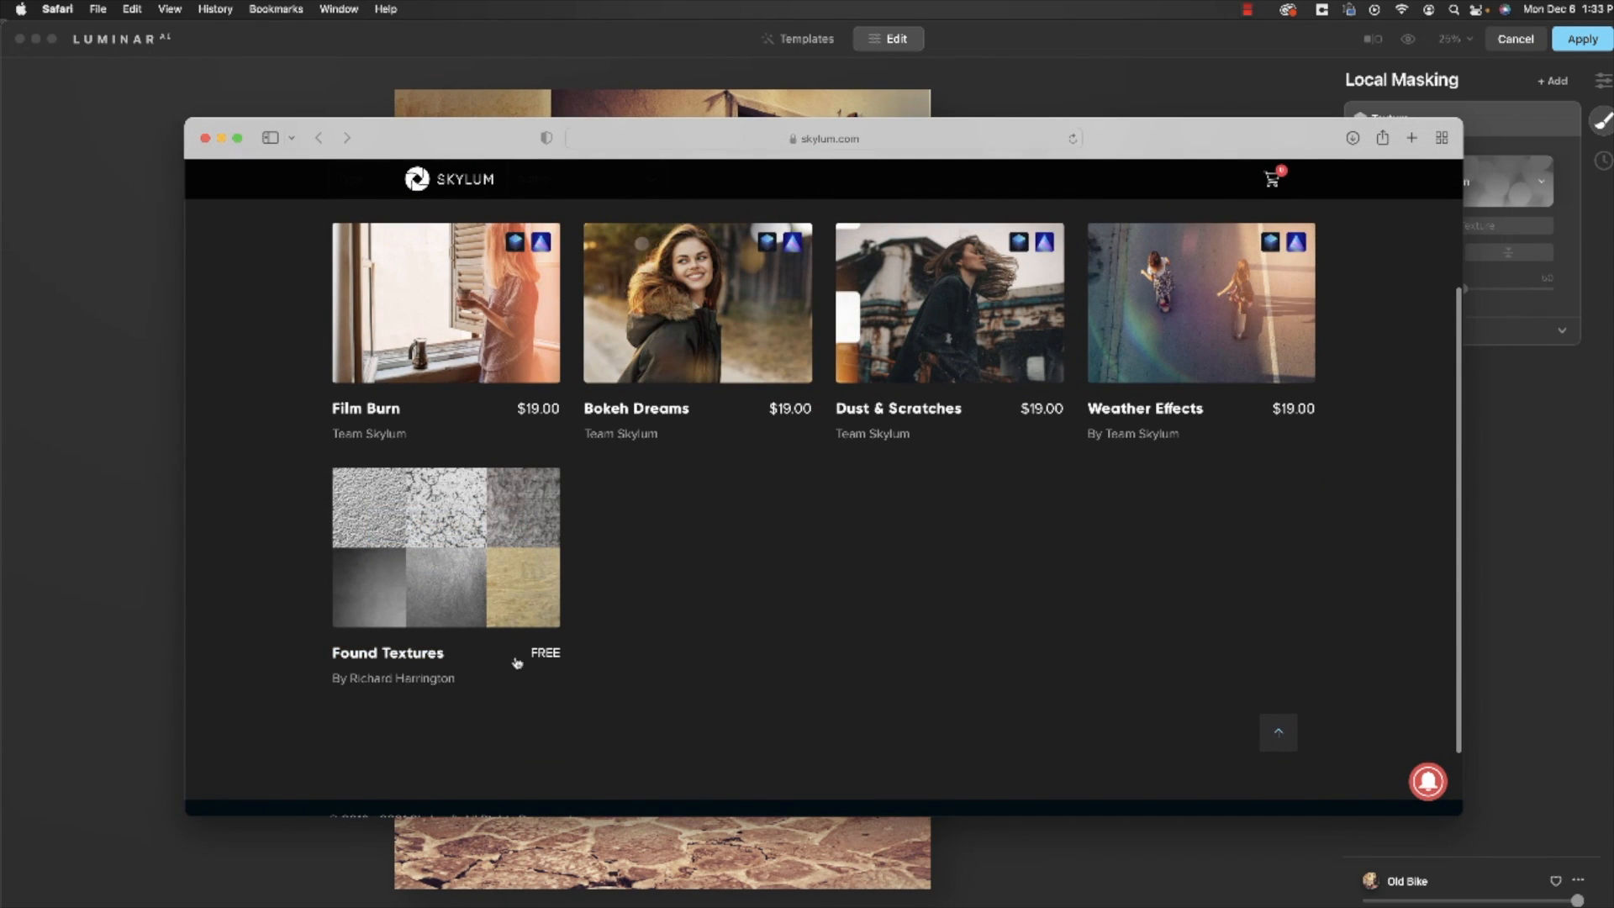
scroll(566, 651, "up", 4)
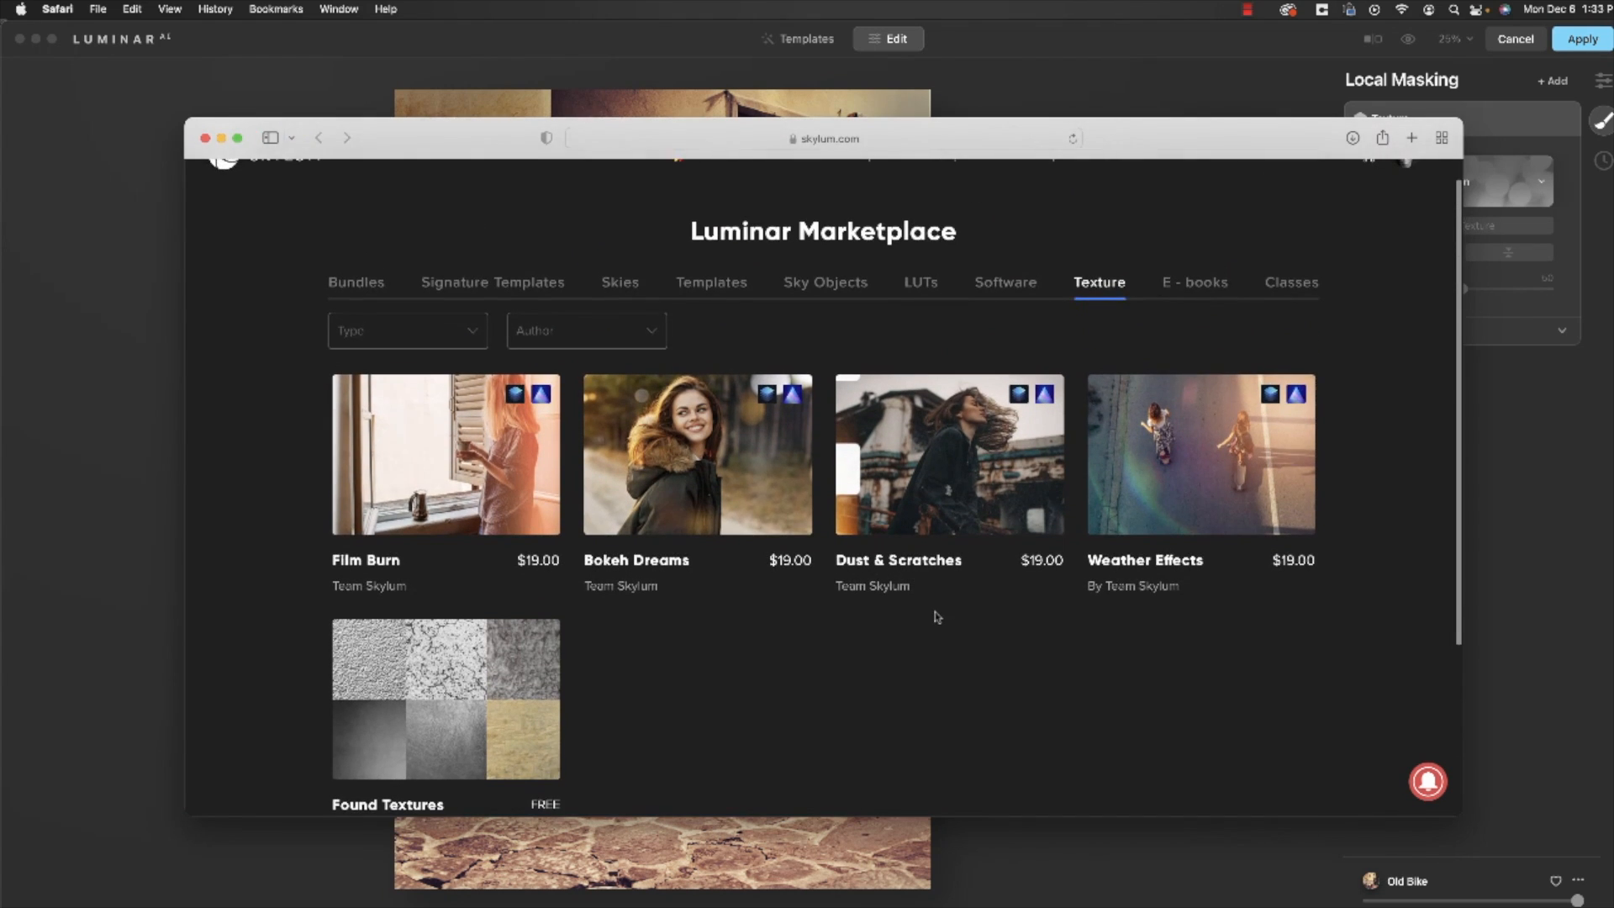
scroll(849, 613, "down", 5)
scroll(562, 587, "up", 3)
scroll(562, 587, "up", 3)
scroll(558, 599, "down", 5)
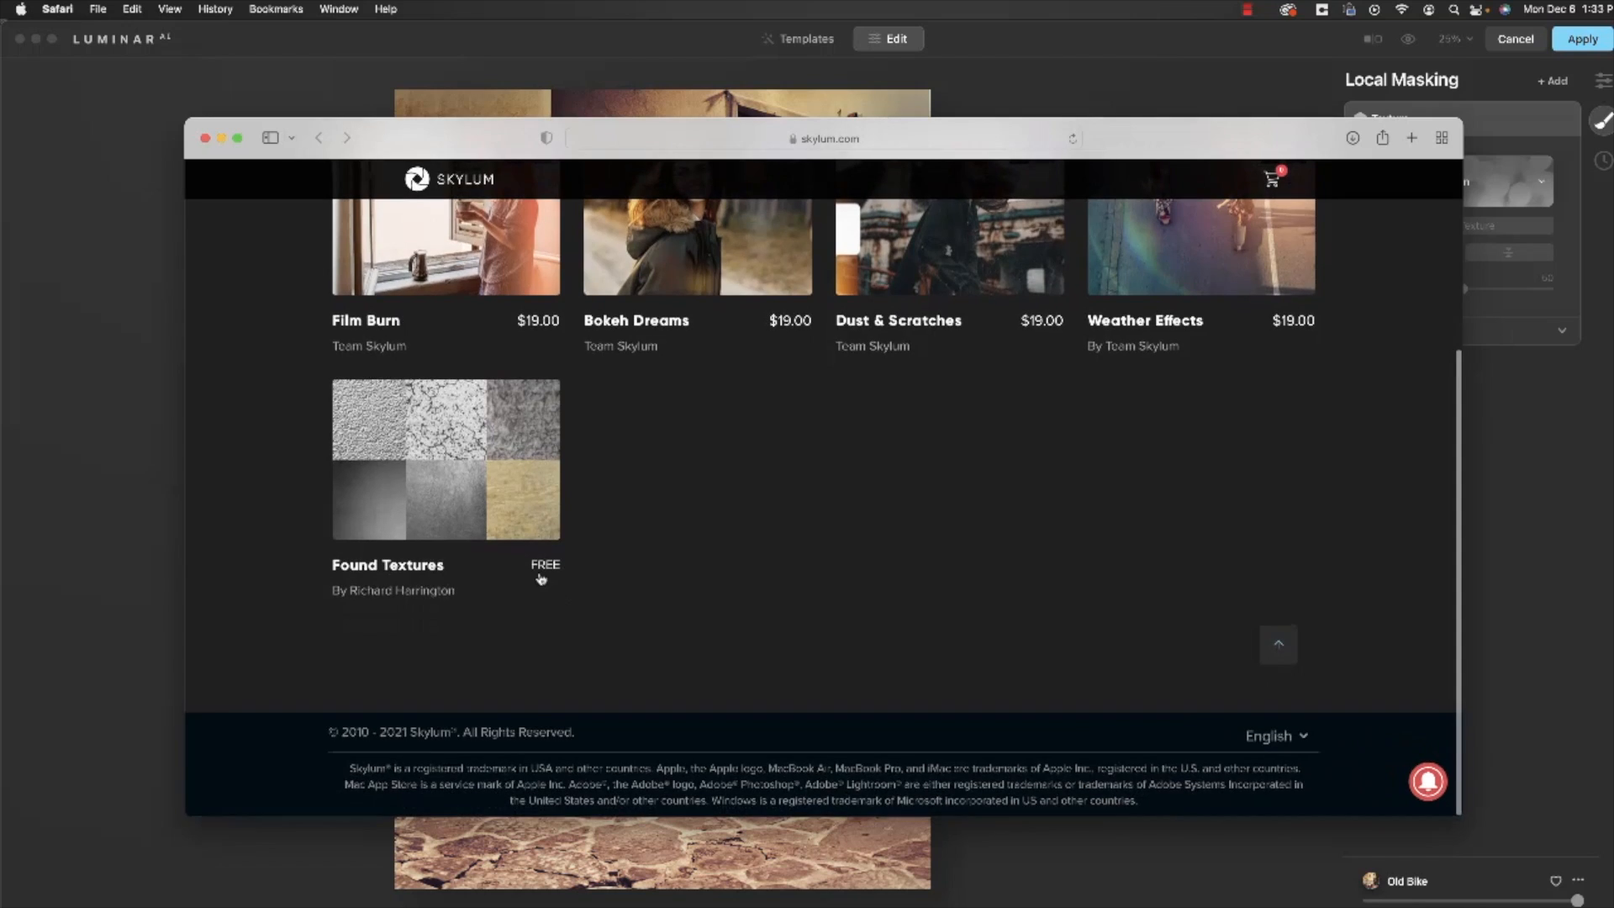
scroll(559, 568, "up", 4)
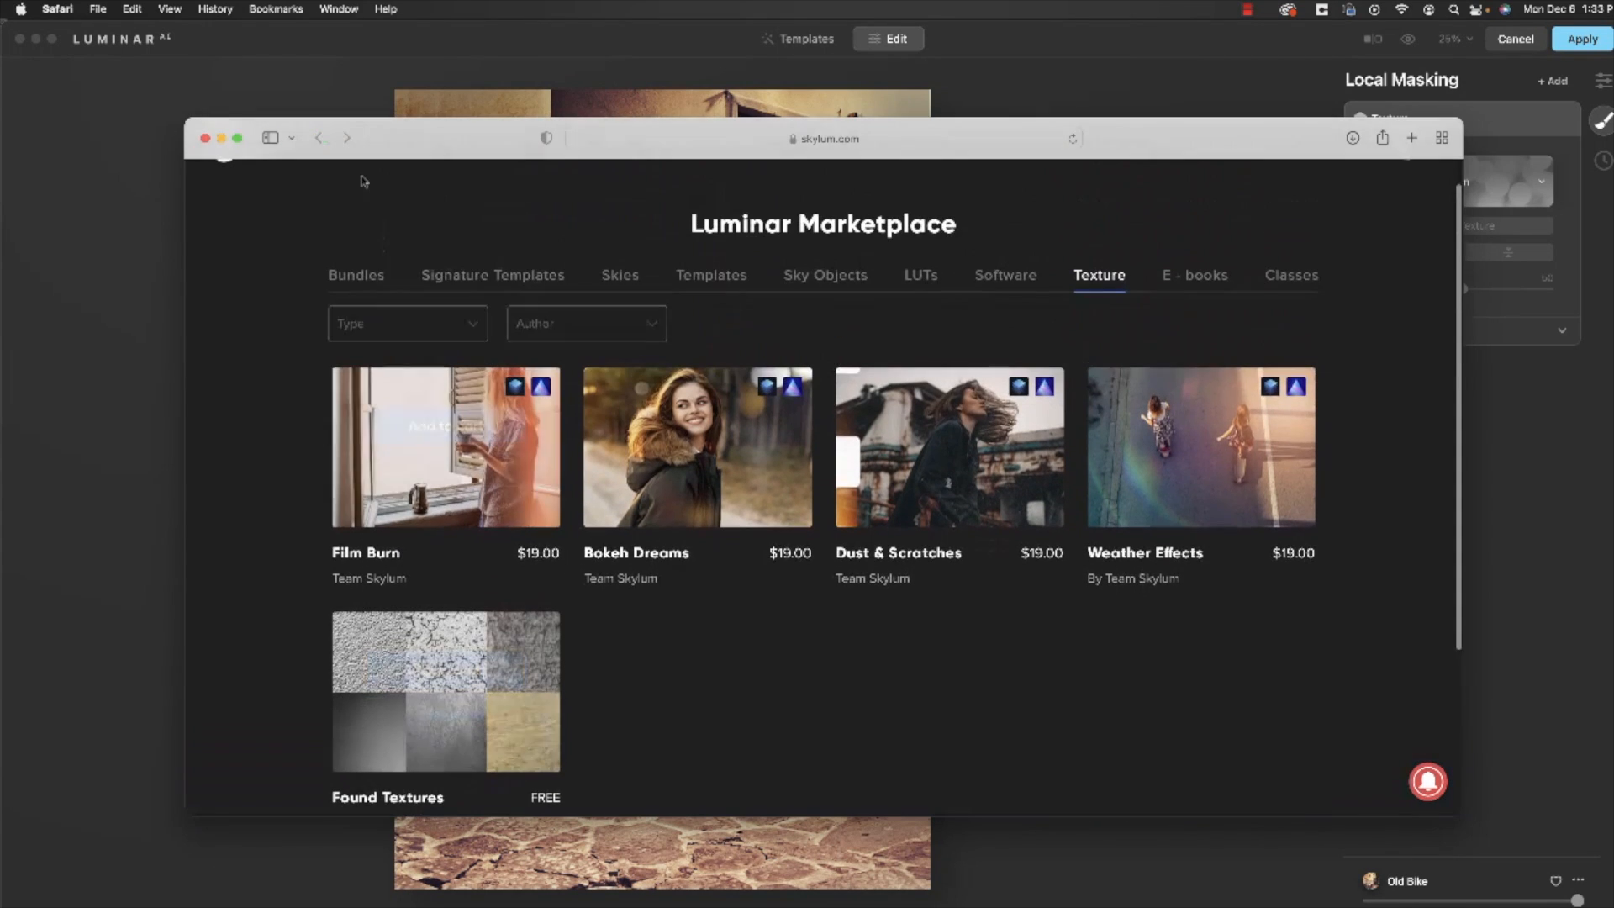
left_click(204, 137)
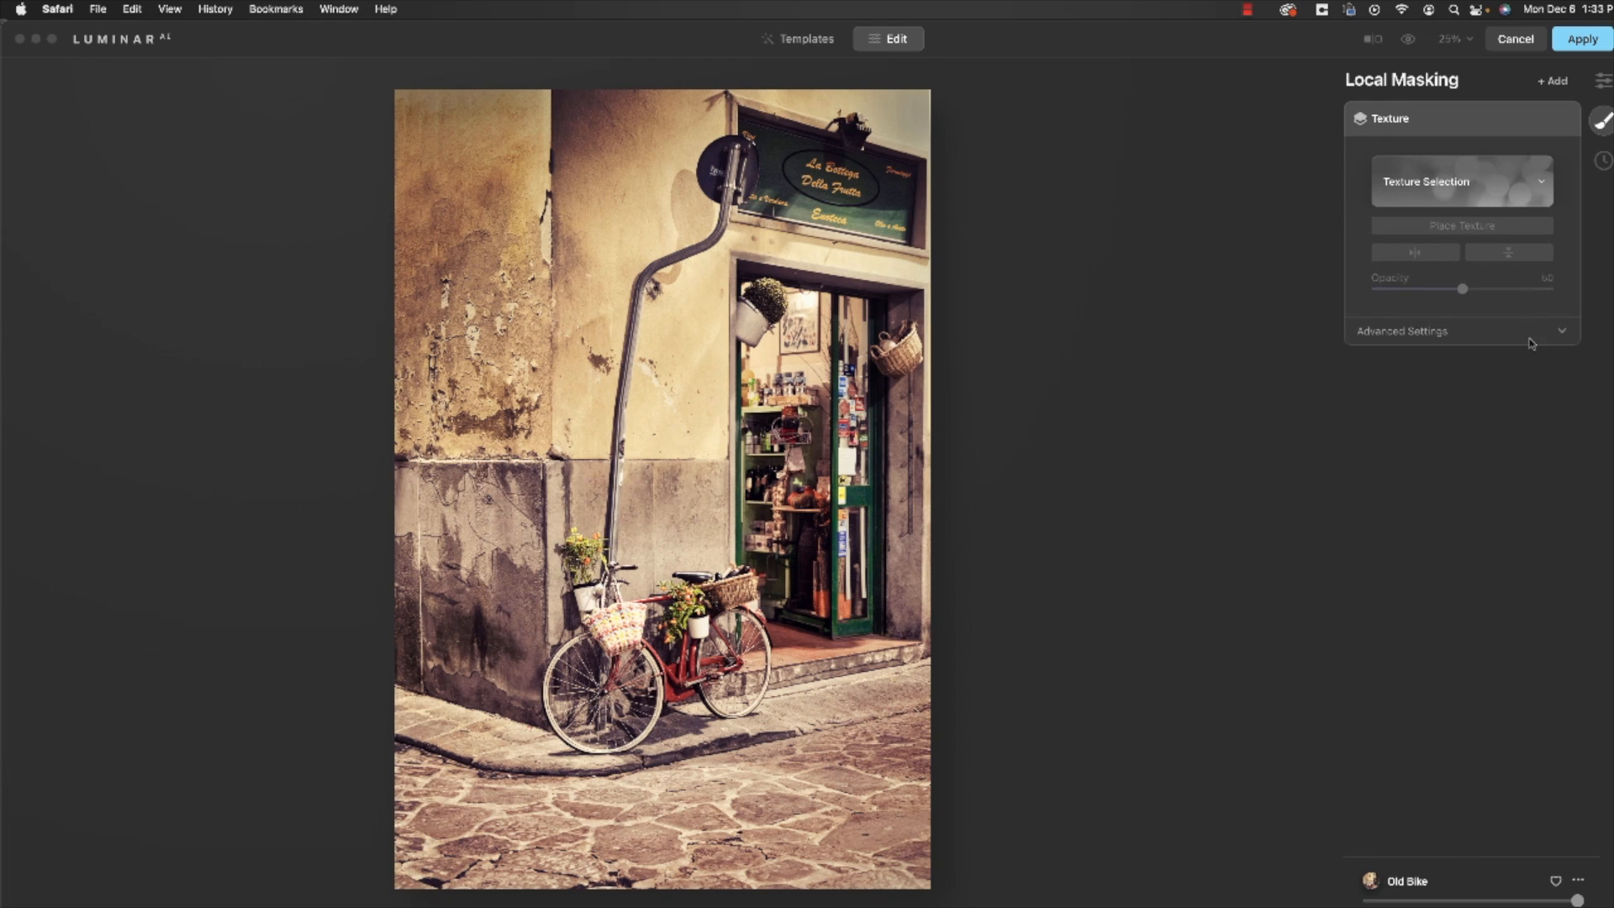
- Open the custom texture chooser and preview Texture_Kit_06, 07, 08 and 10 in the Found_Textures_10 folder
left_click(1475, 202)
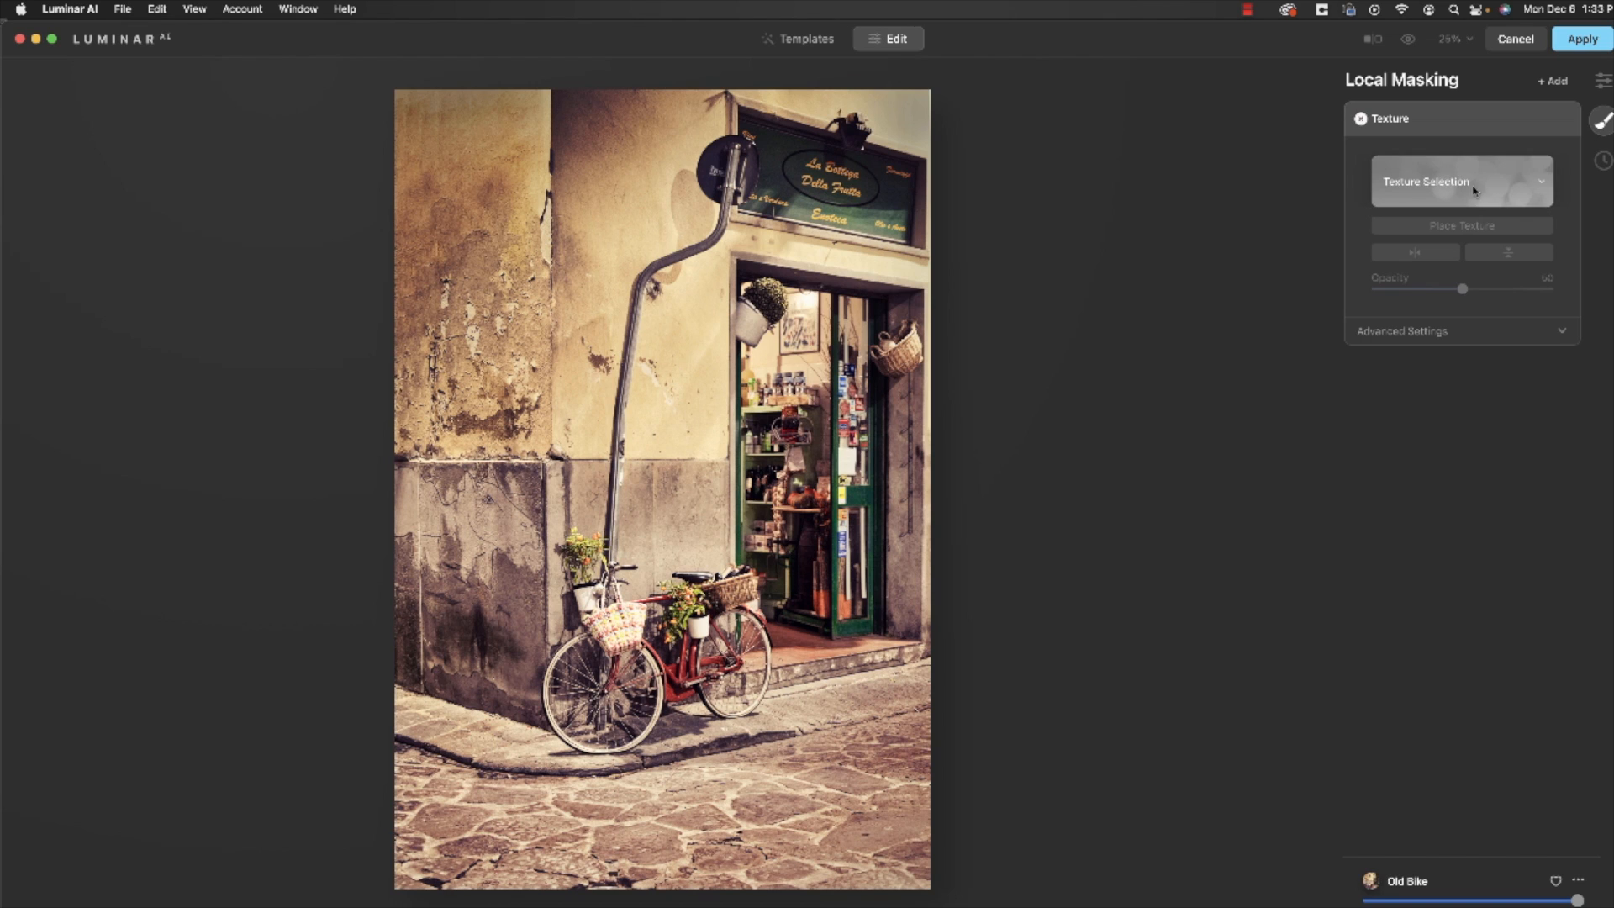
left_click(1475, 203)
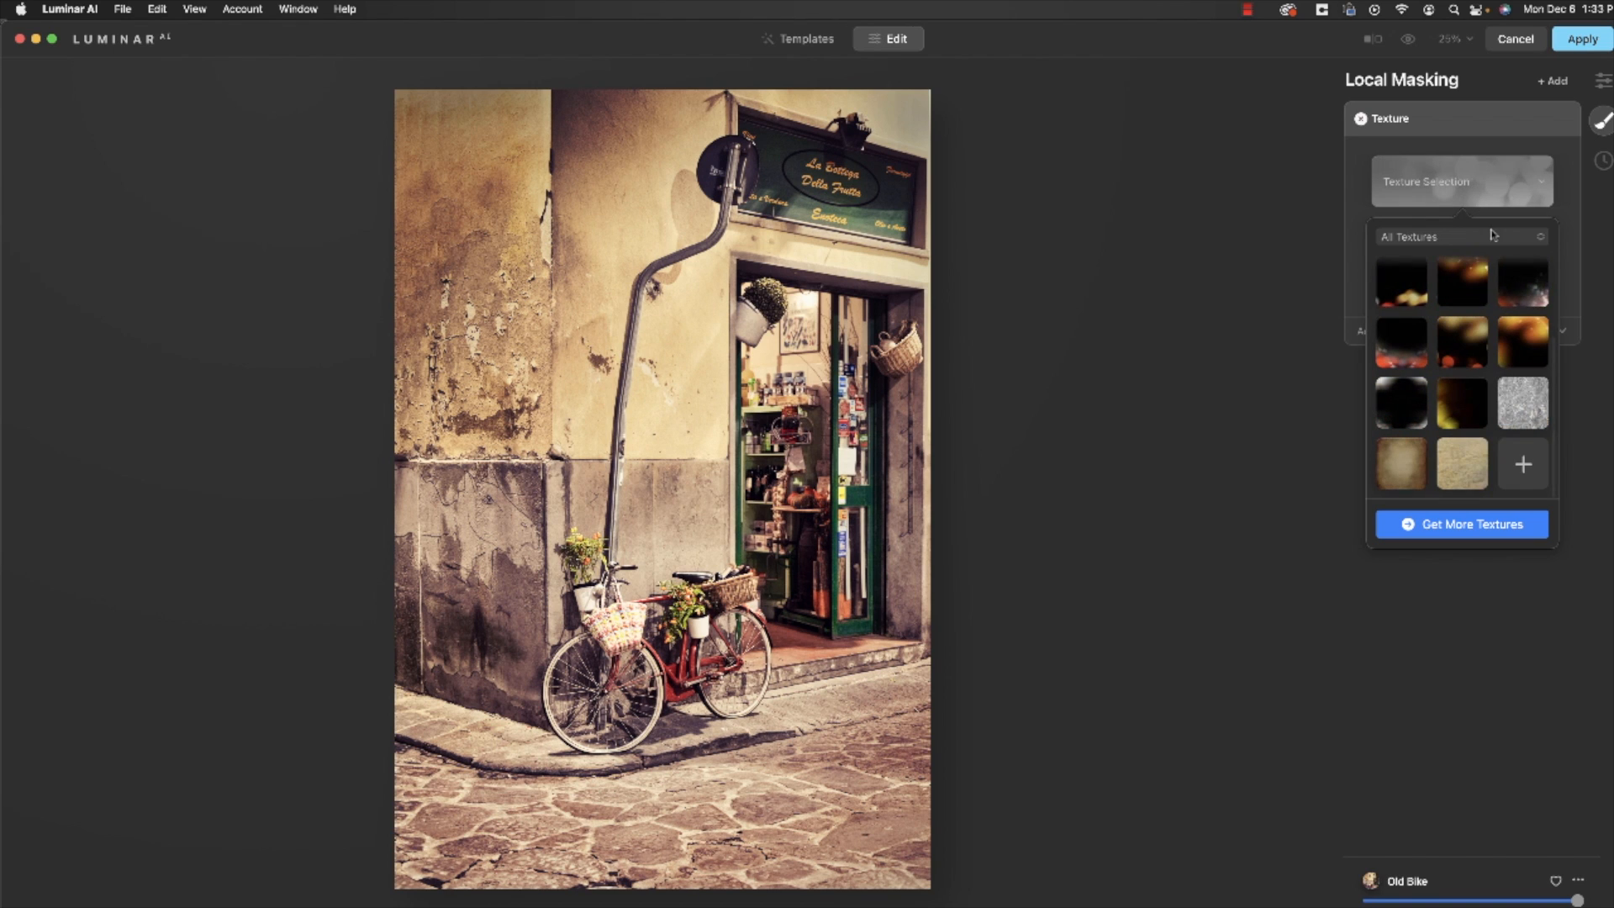
left_click(1525, 471)
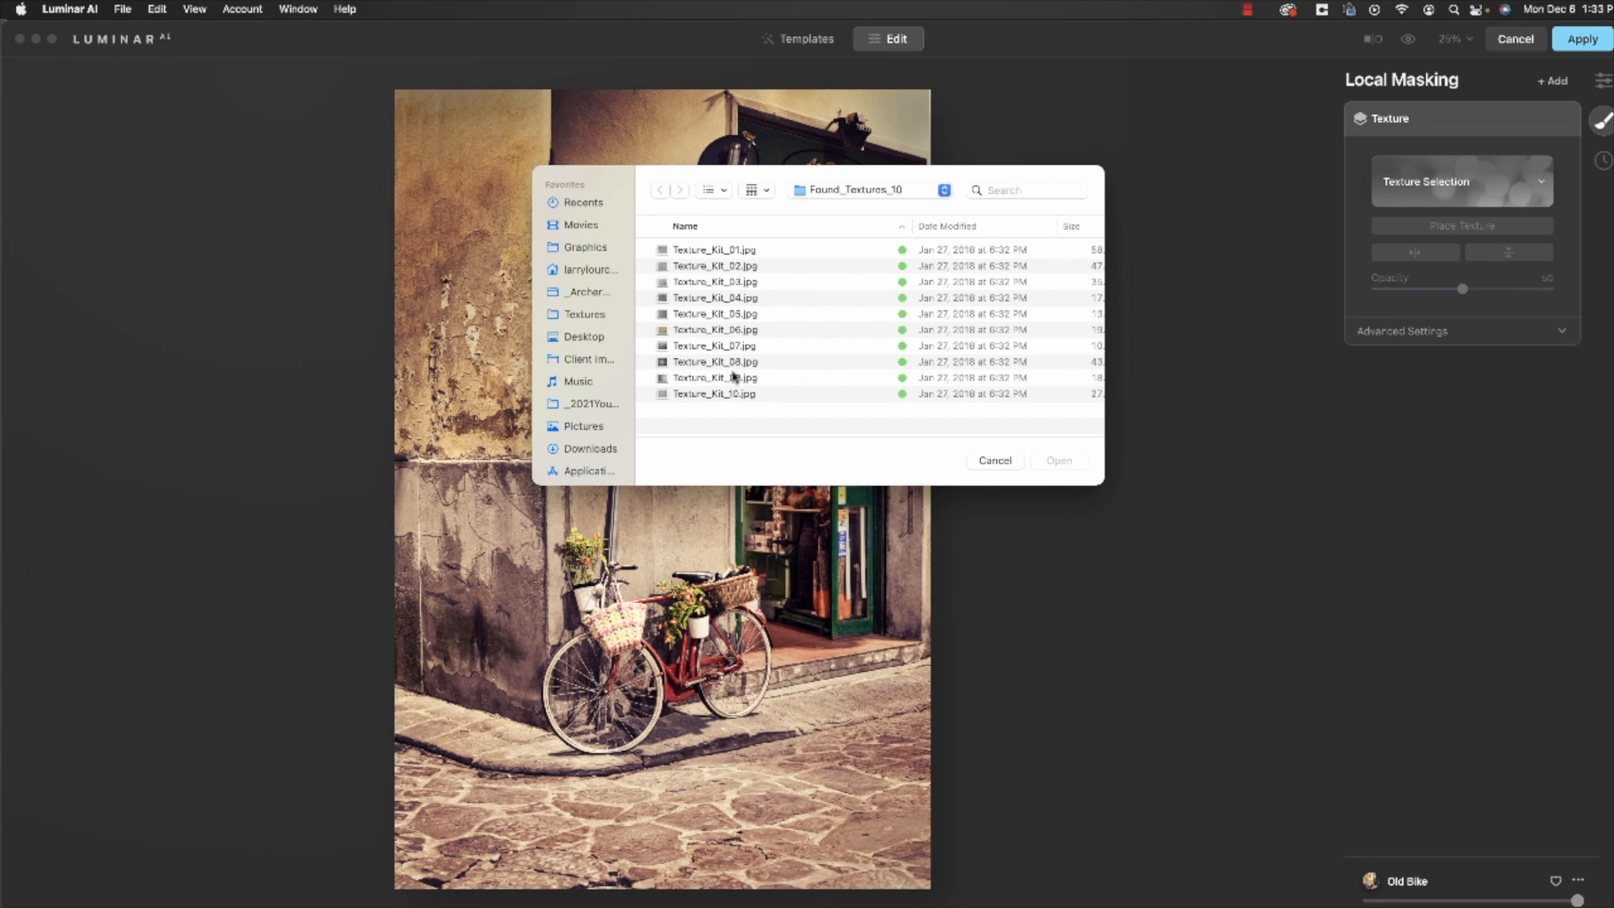
left_click(705, 318)
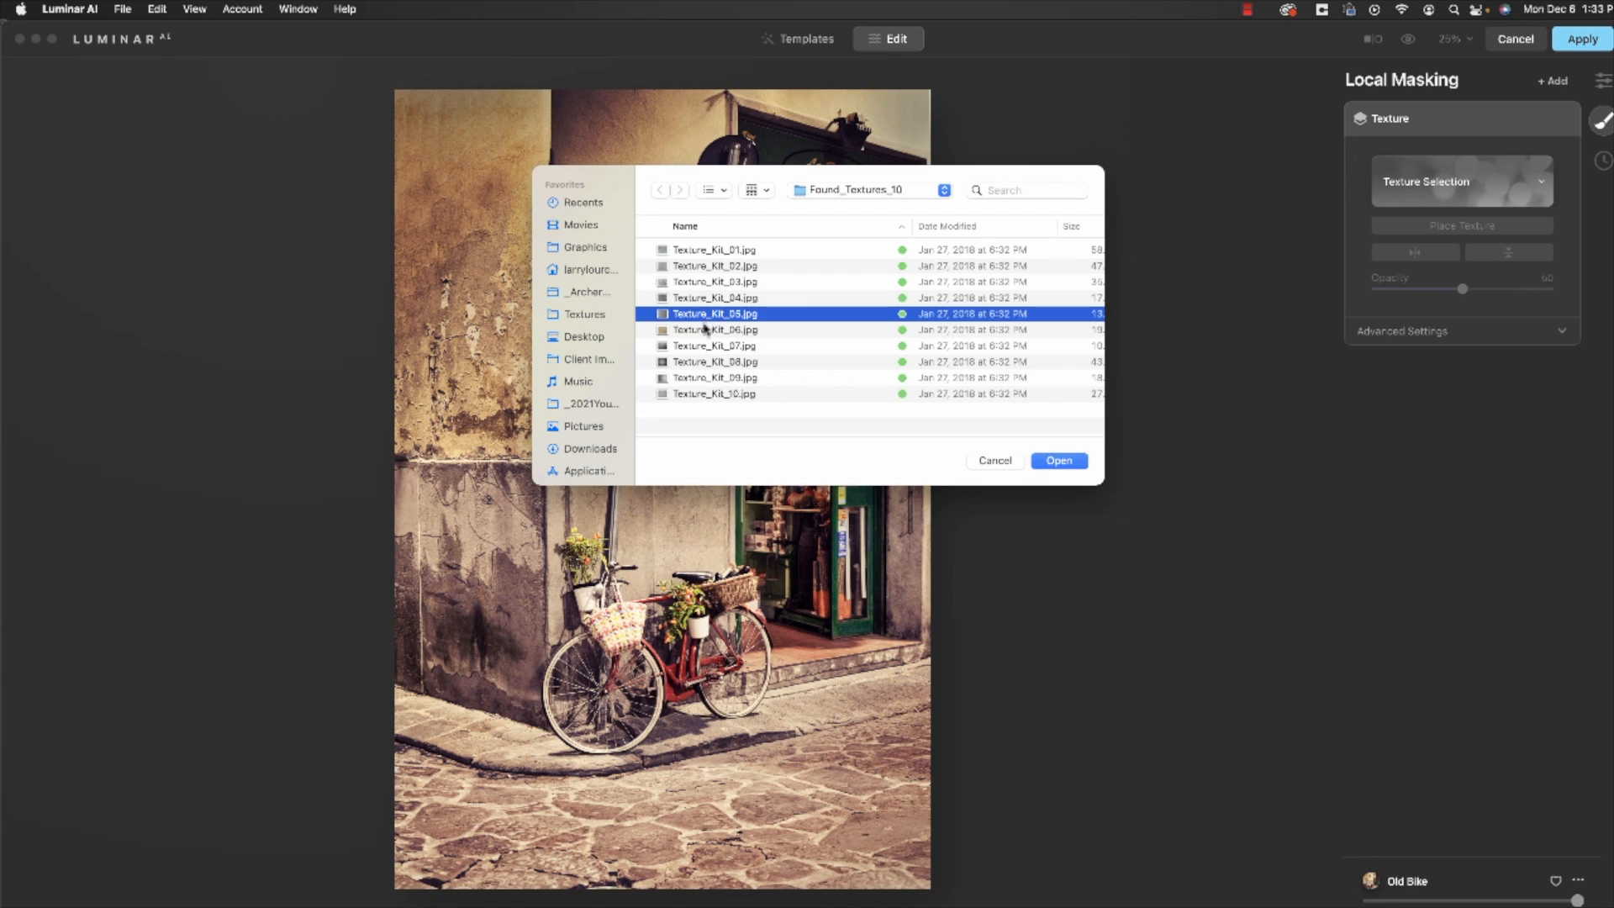
left_click(704, 331)
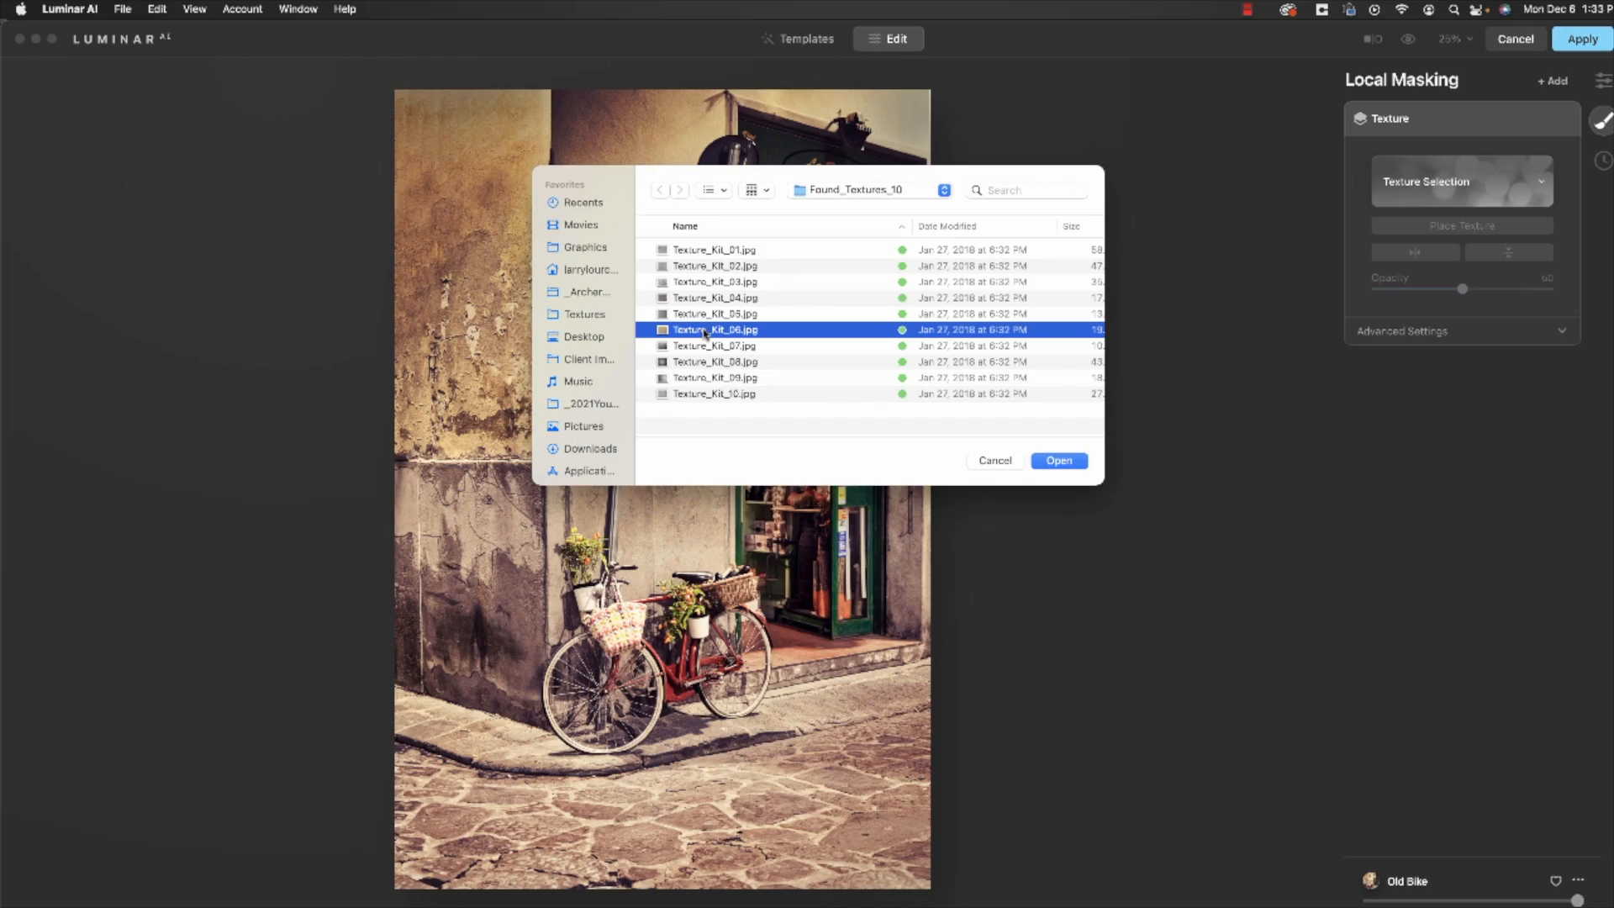
key("space")
key("space")
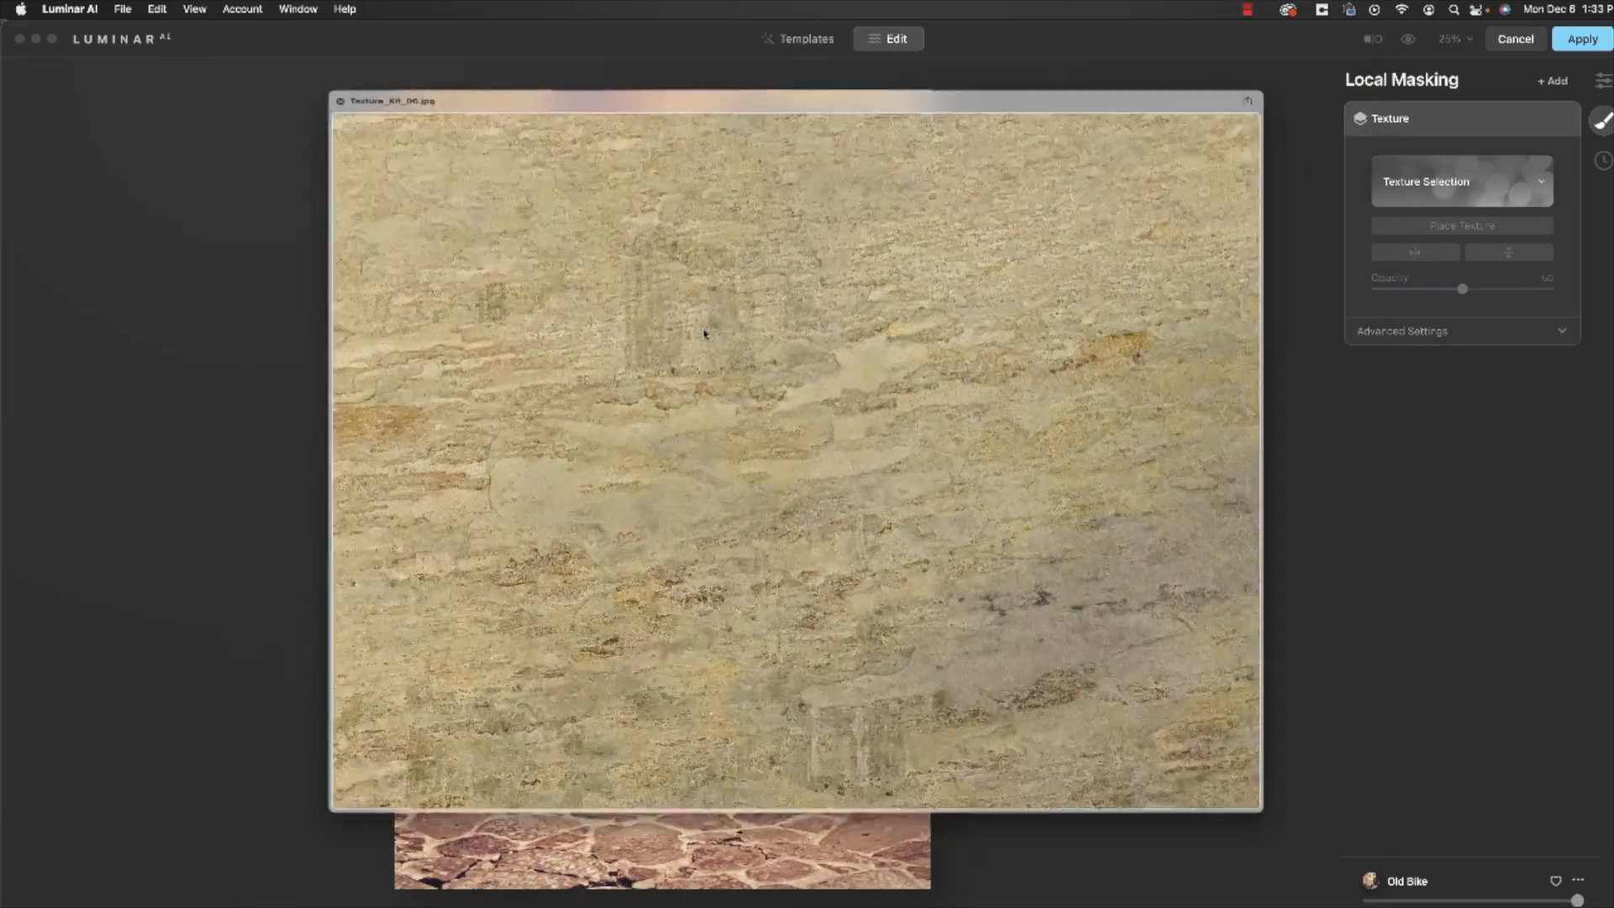
left_click(705, 345)
key("space")
key("space")
left_click(706, 366)
key("space")
key("space")
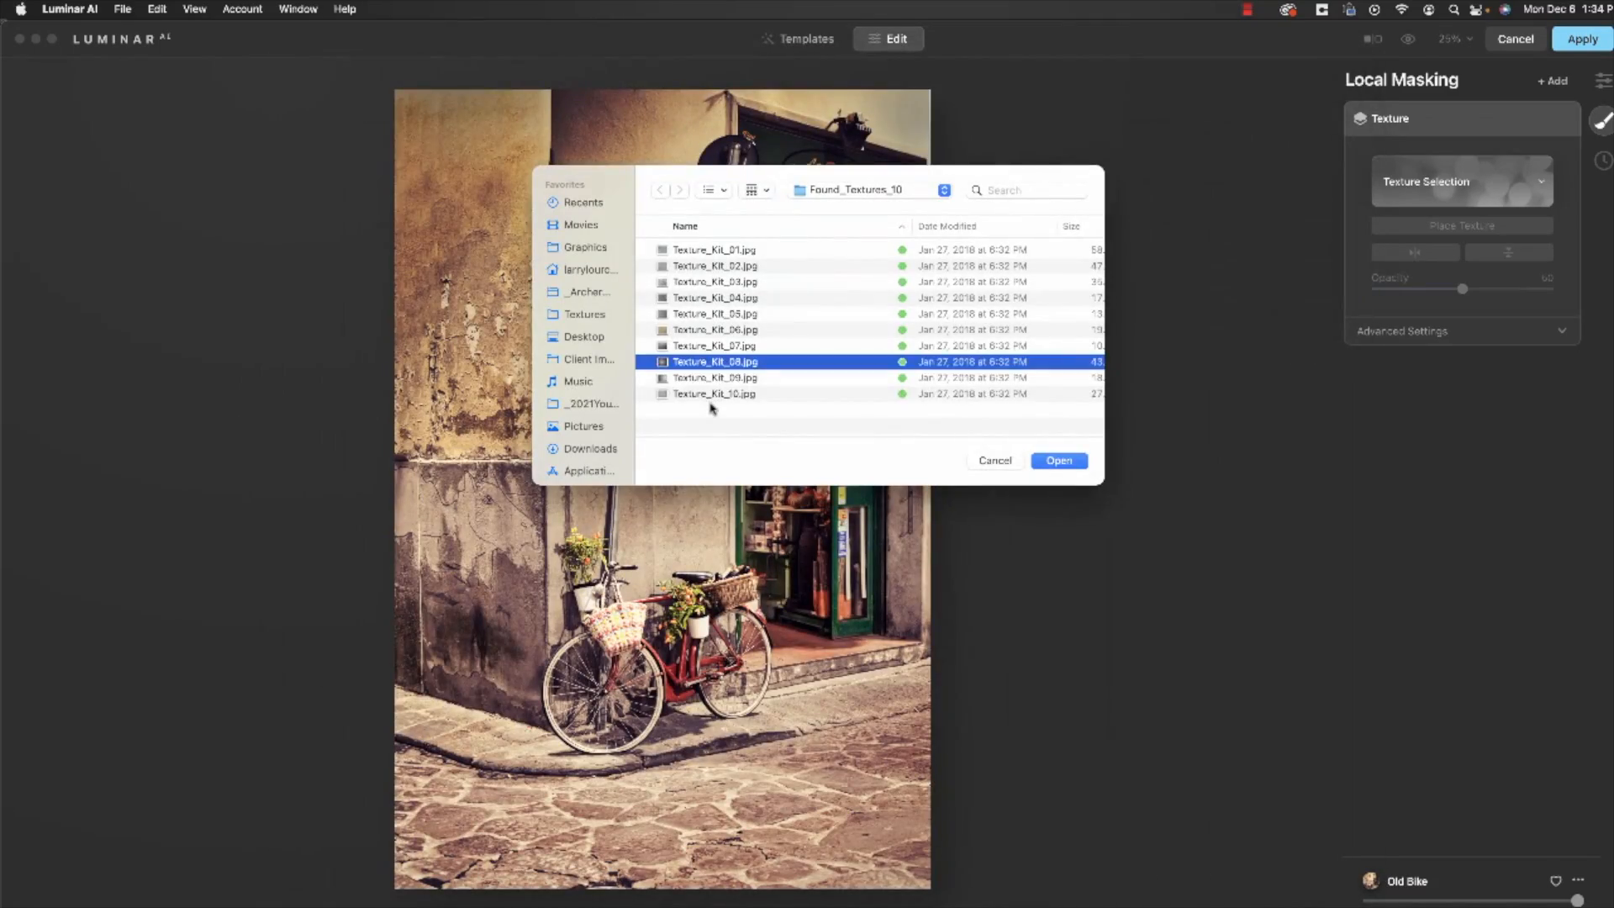
left_click(711, 395)
key("space")
key("space")
- Load Texture_Kit_06.jpg as the texture, replacing the copy already in the texture library
left_click(700, 332)
key("space")
key("space")
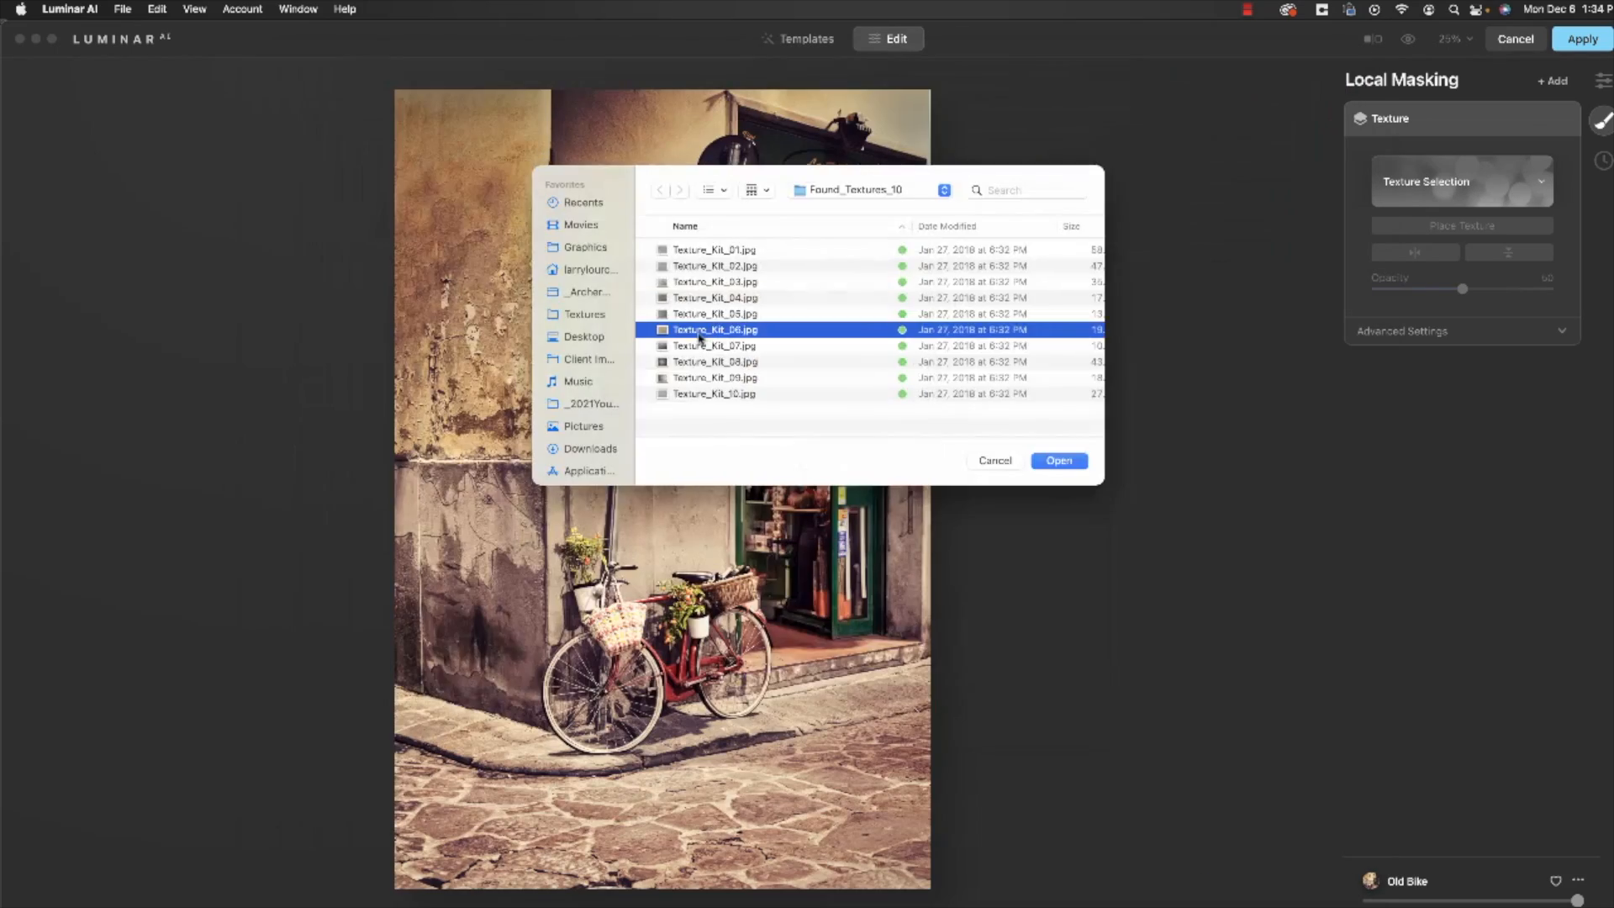
left_click(1058, 461)
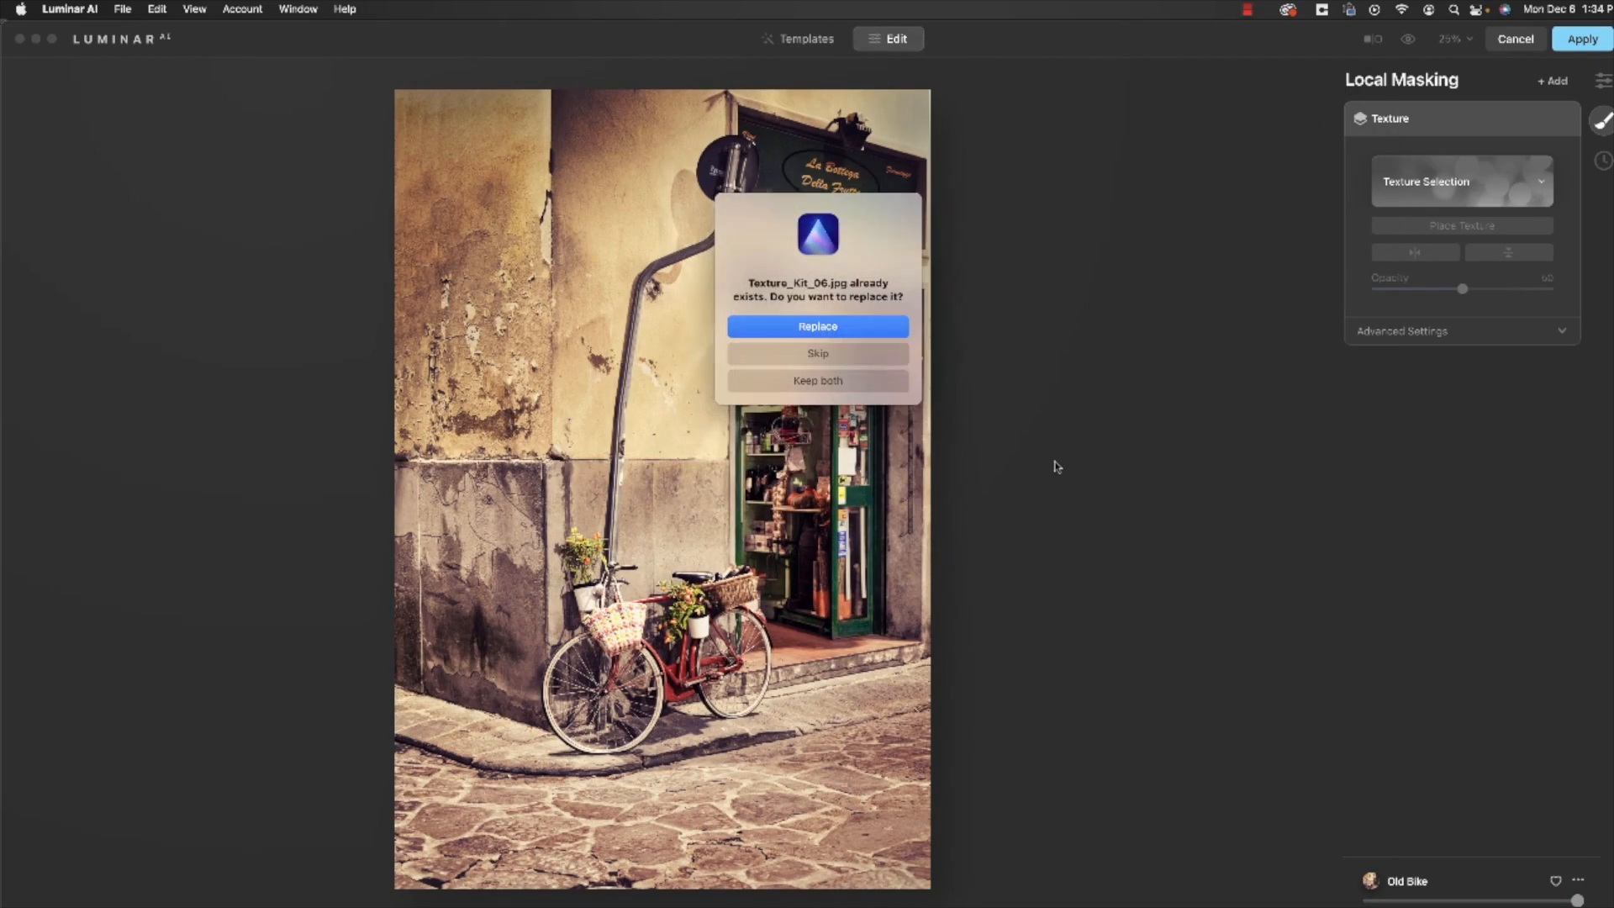
left_click(871, 333)
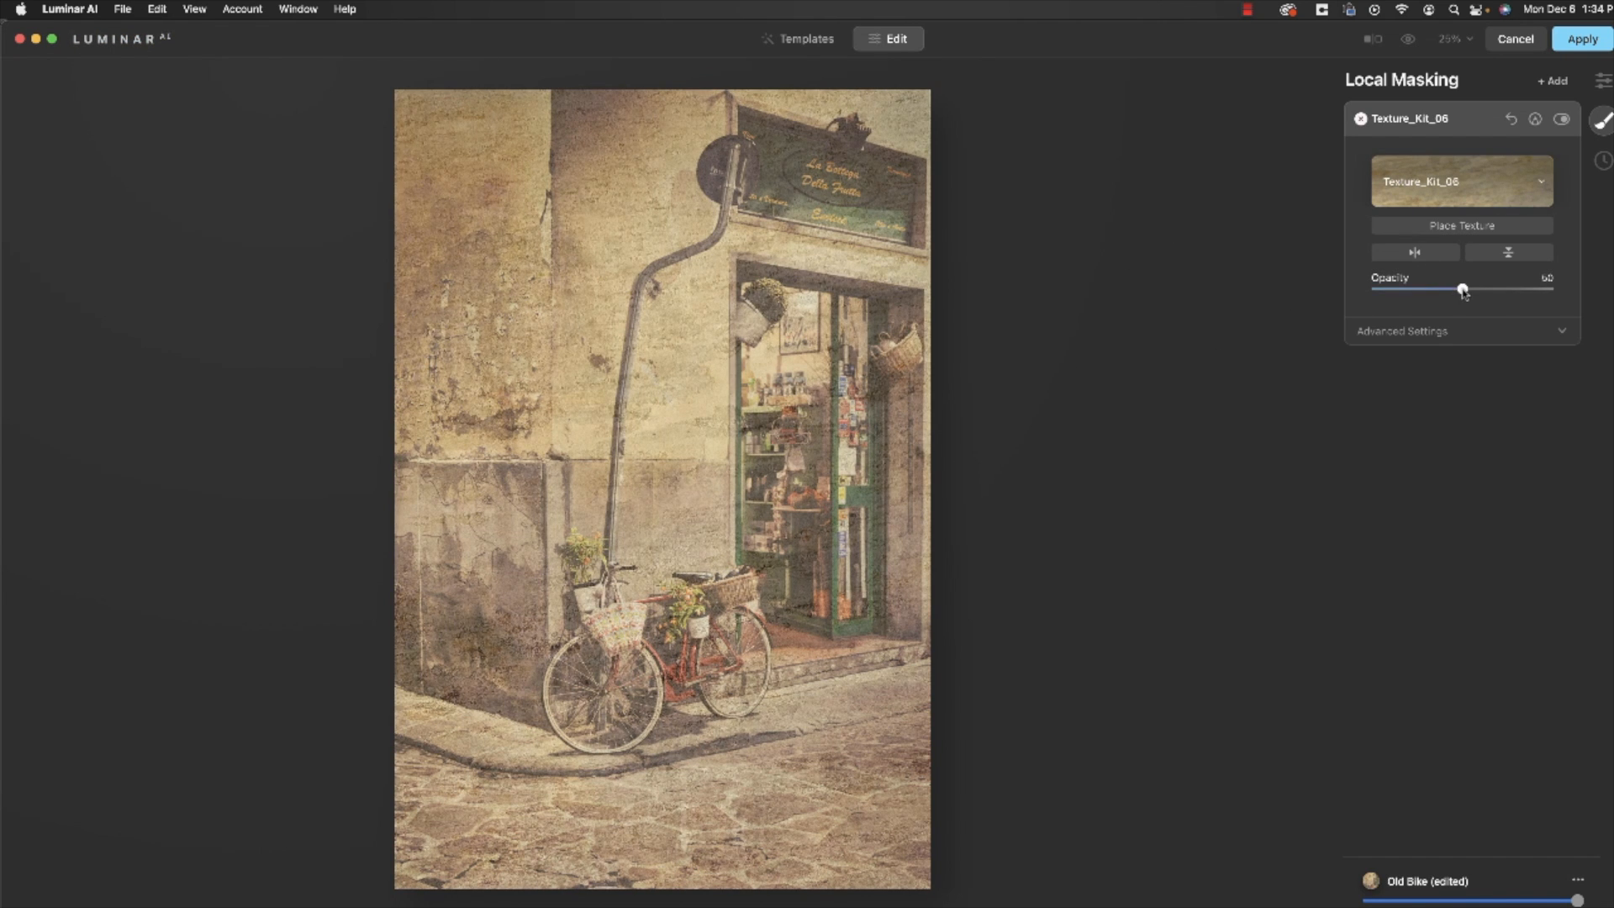
- Try the texture at Opacity 100, settle on 51, and set its blend mode to Soft Light
left_click_drag(1462, 289, 1610, 299)
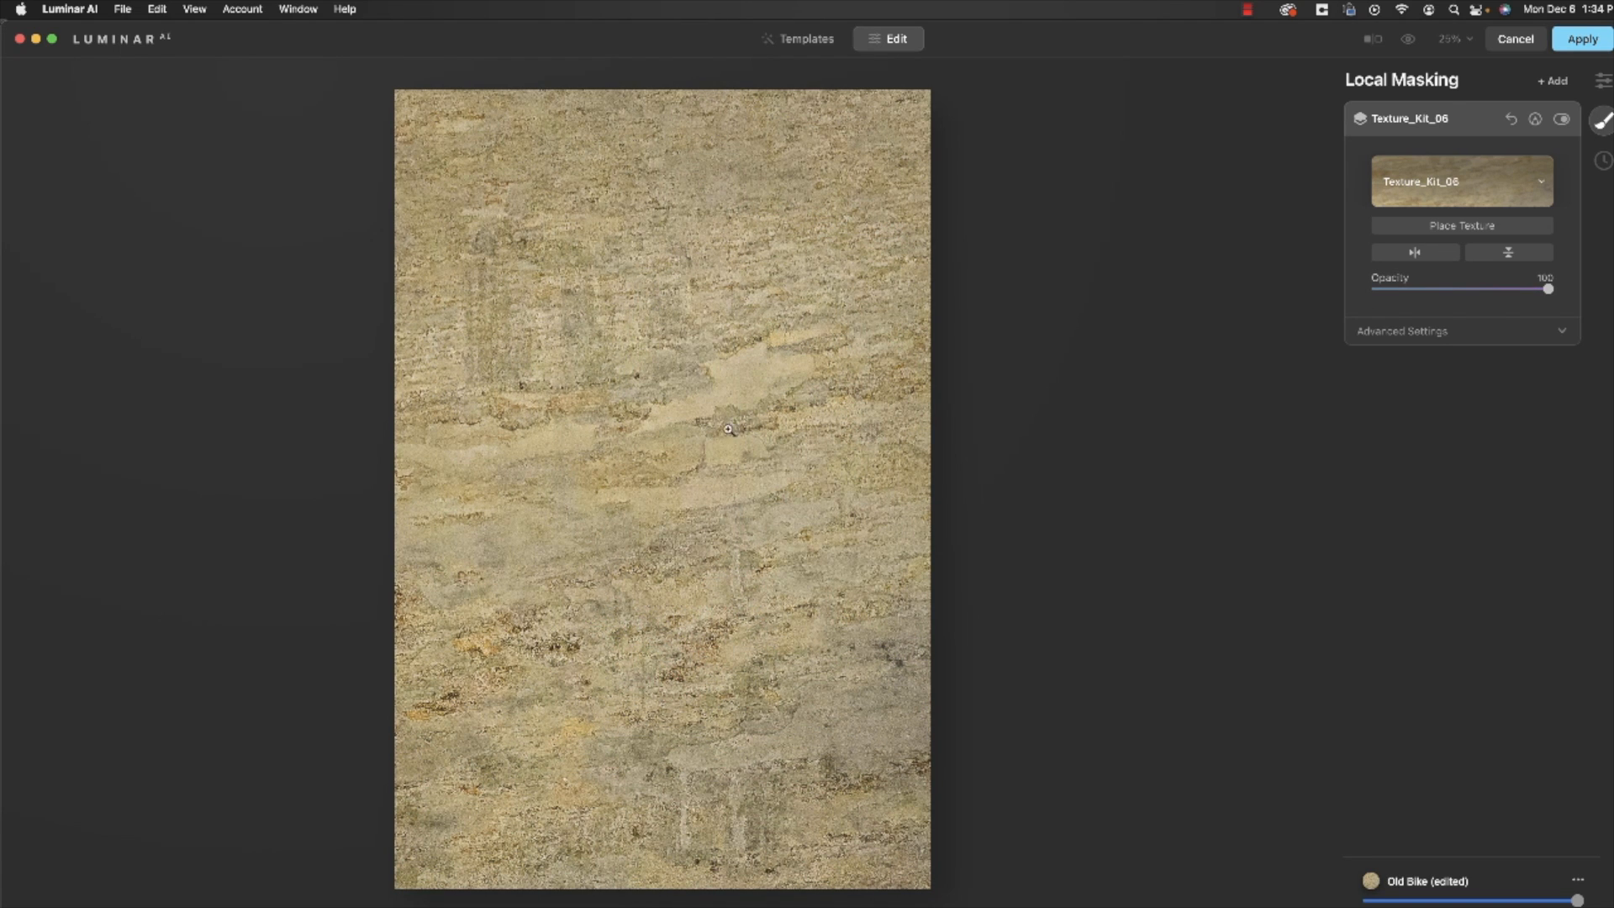
left_click_drag(1547, 288, 1462, 291)
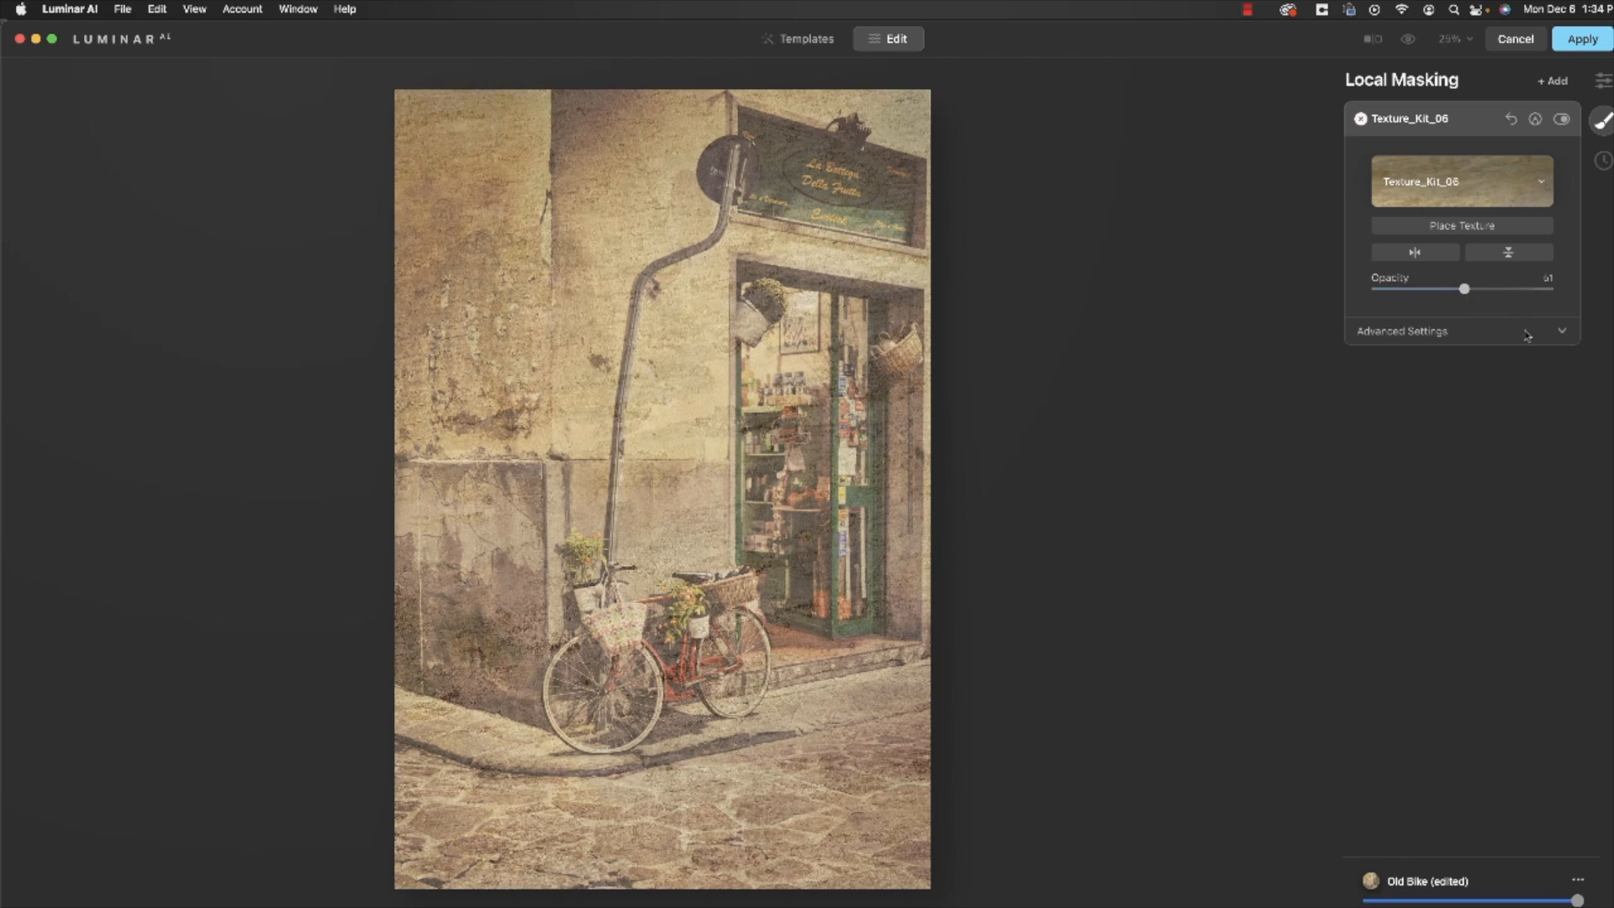
left_click(1562, 333)
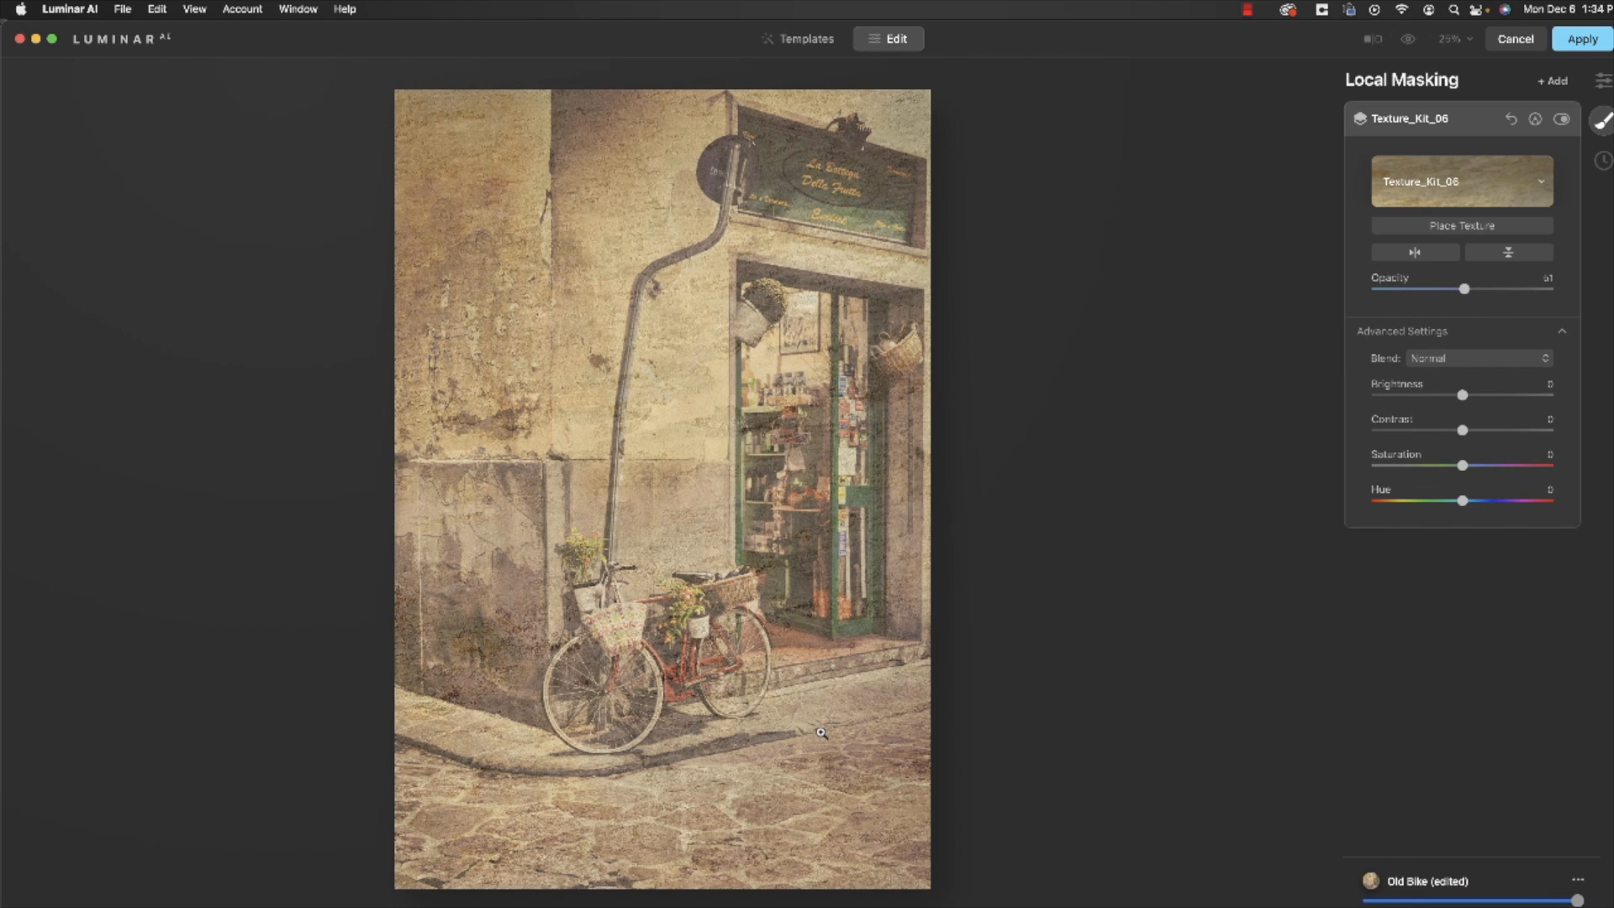
left_click(1448, 361)
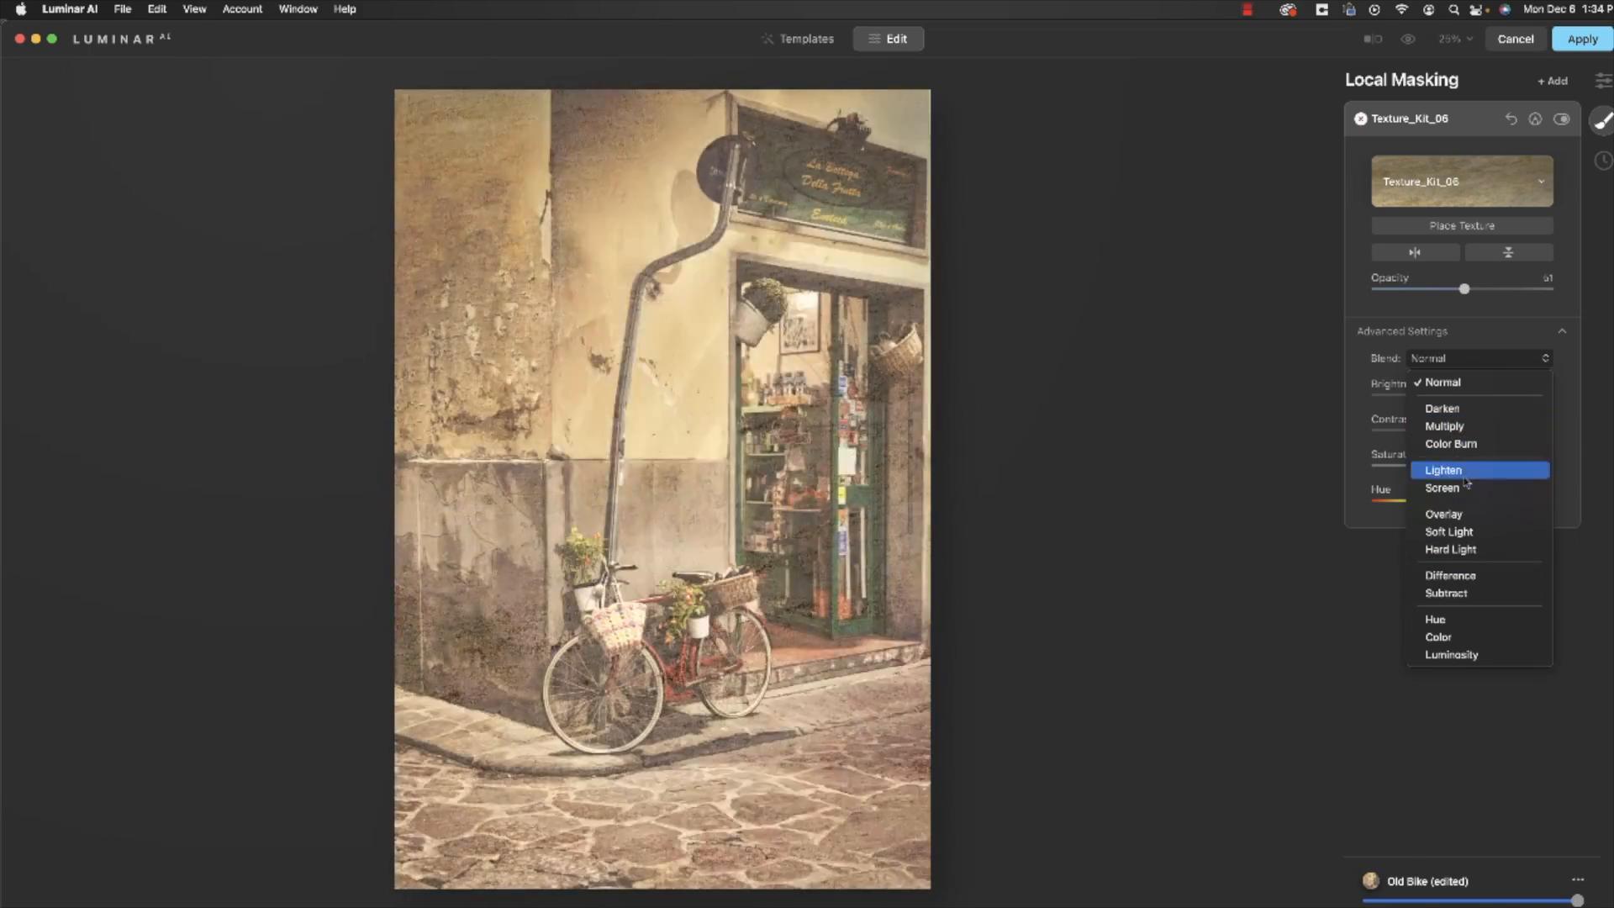
left_click(1471, 534)
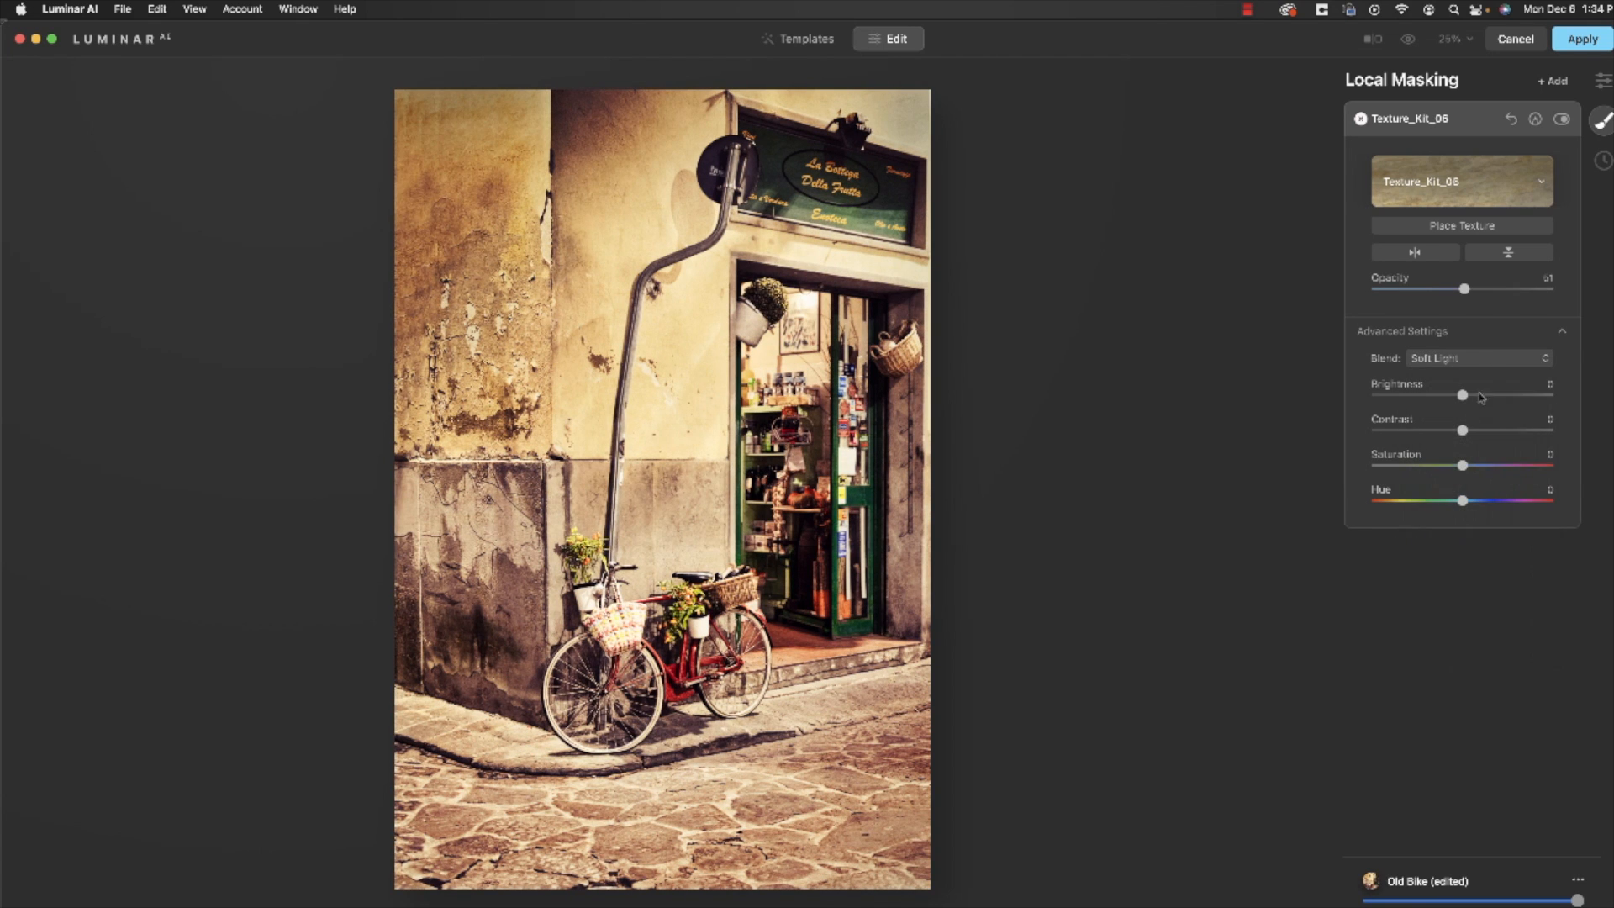
- Fine-tune the texture with Brightness -16, Saturation -34 and Opacity 35
left_click_drag(1464, 292, 1446, 297)
left_click_drag(1465, 468, 1543, 468)
left_click_drag(1545, 467, 1435, 472)
mouse_move(1448, 400)
left_mouse_down()
mouse_move(1377, 399)
mouse_move(1544, 410)
mouse_move(1451, 410)
left_mouse_up()
left_click_drag(1450, 289, 1440, 291)
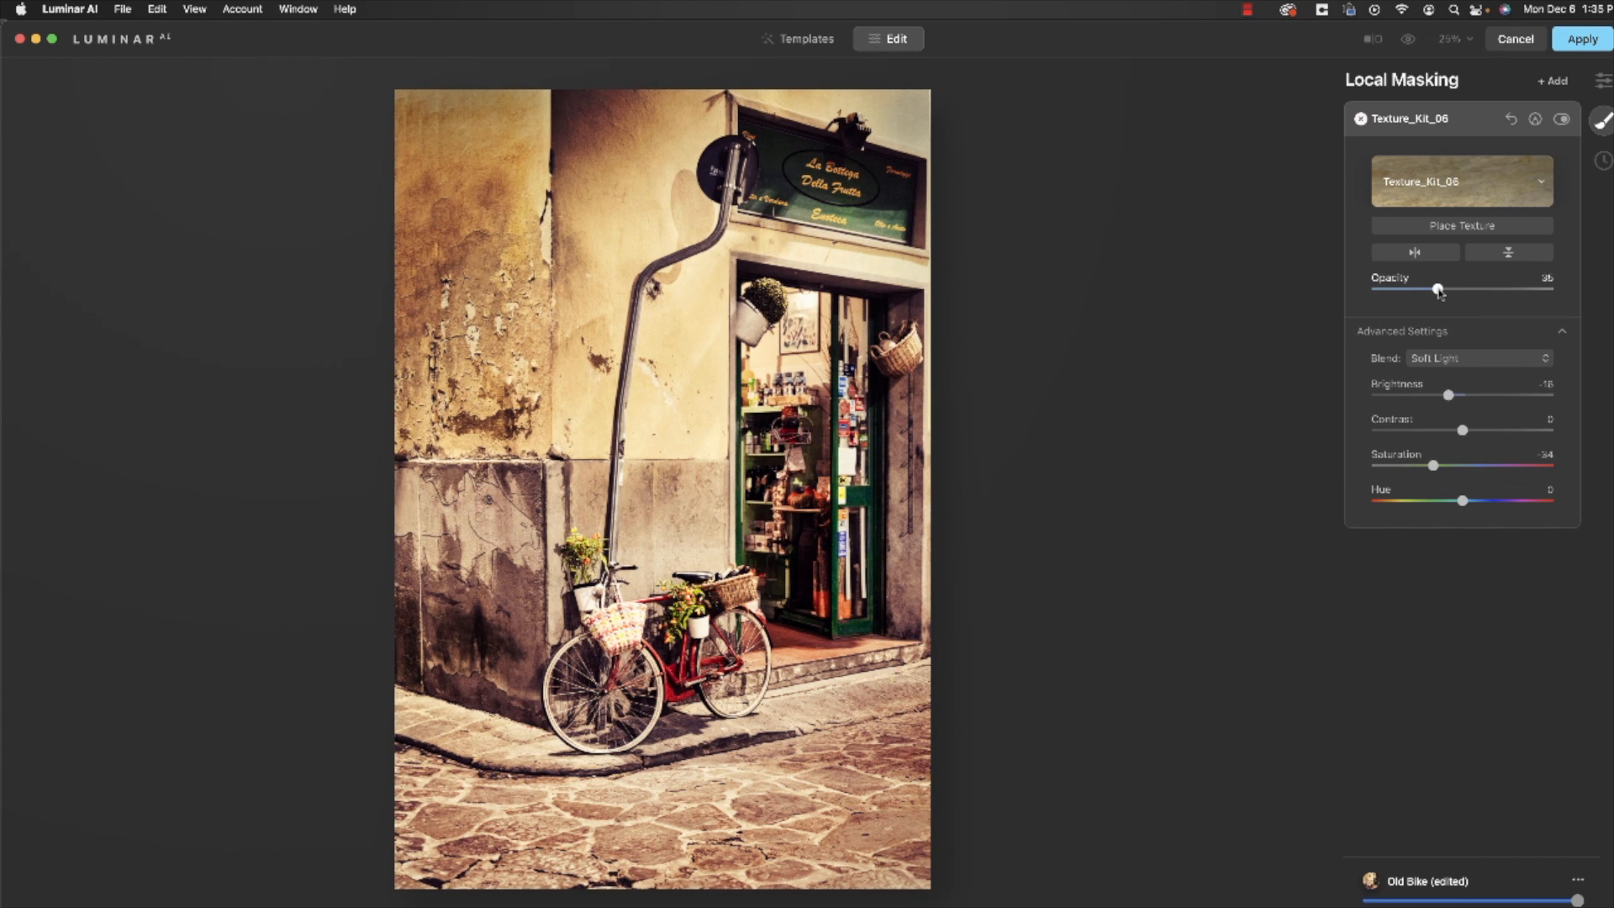
- Compare the photo with and without Texture_Kit_06, and inspect the whole edit in a split before/after view
left_click_drag(1439, 291, 1440, 291)
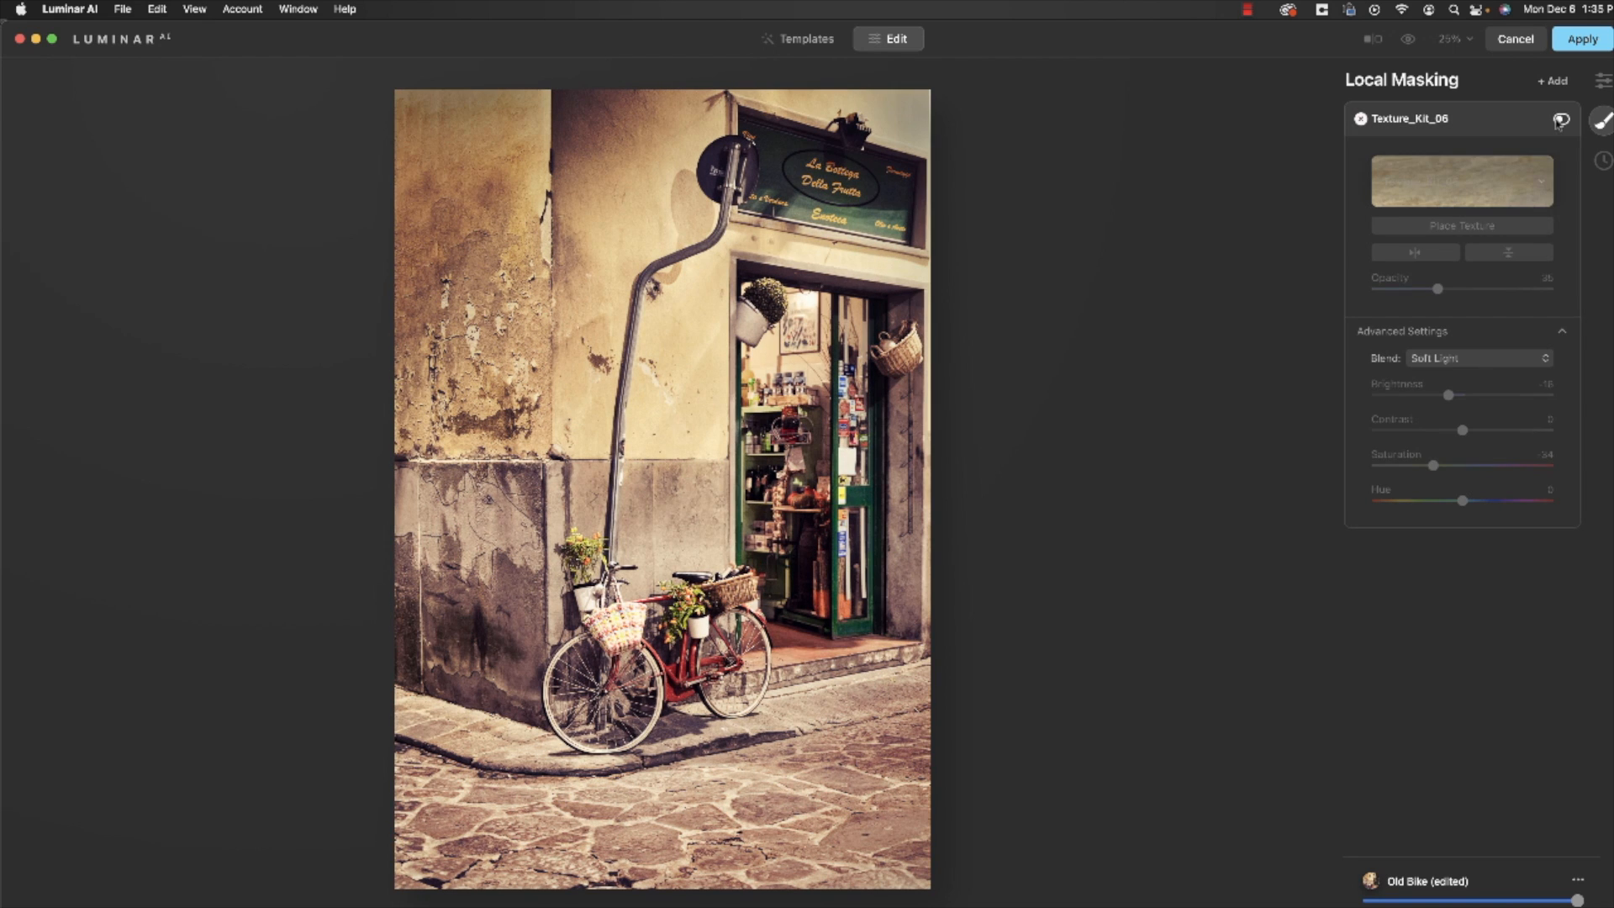
left_click(1559, 120)
left_click(1559, 120)
left_click(1559, 120)
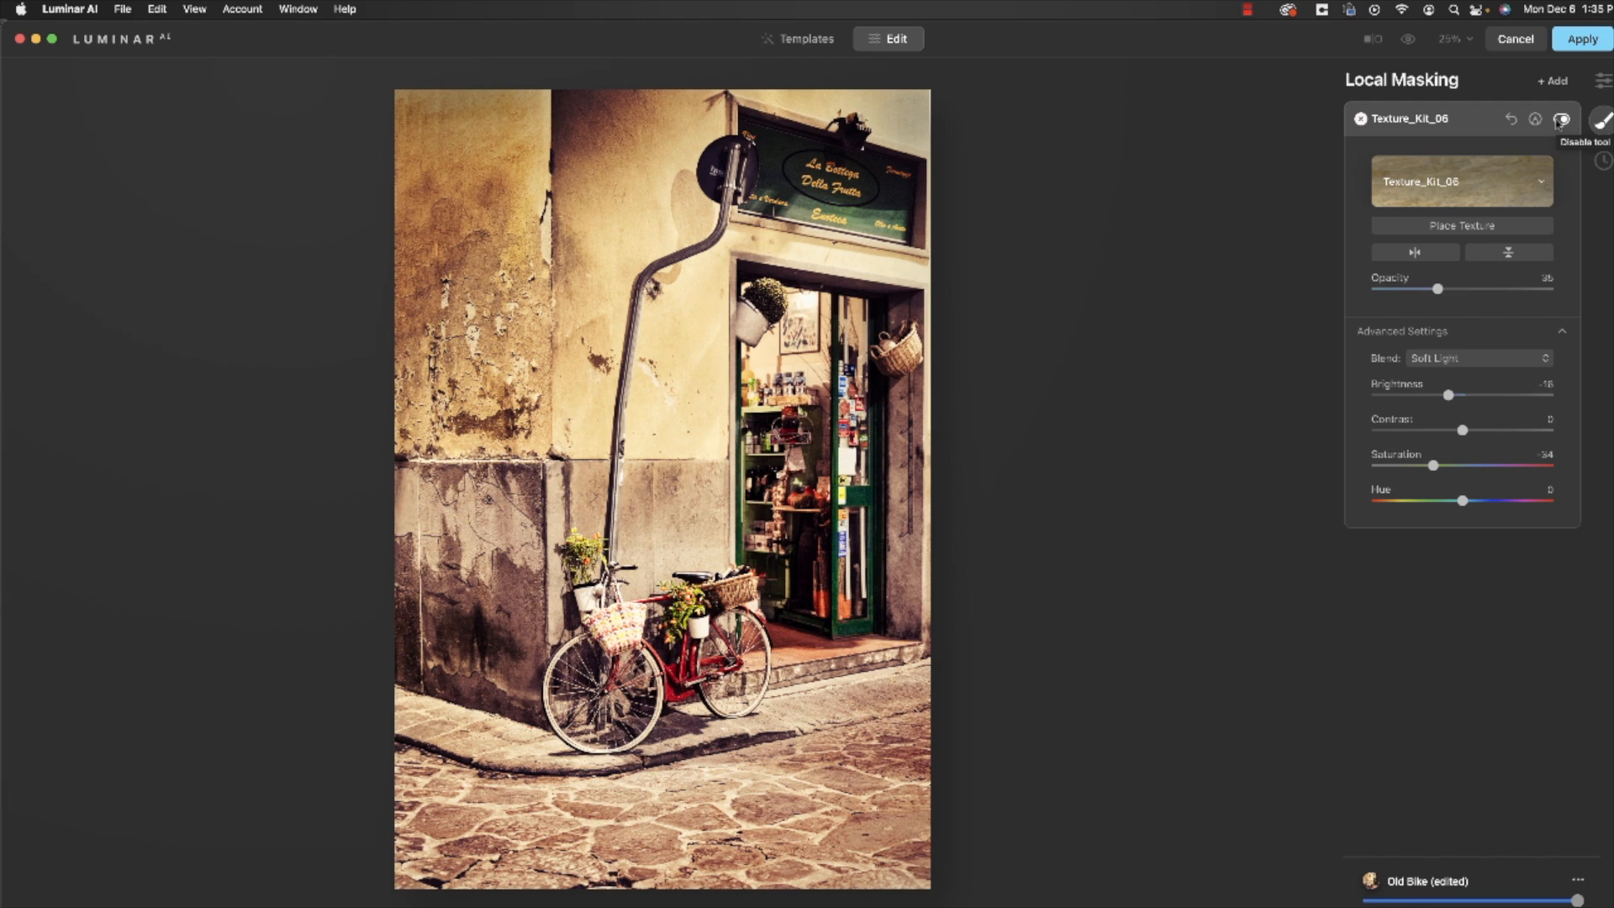
left_click(1372, 39)
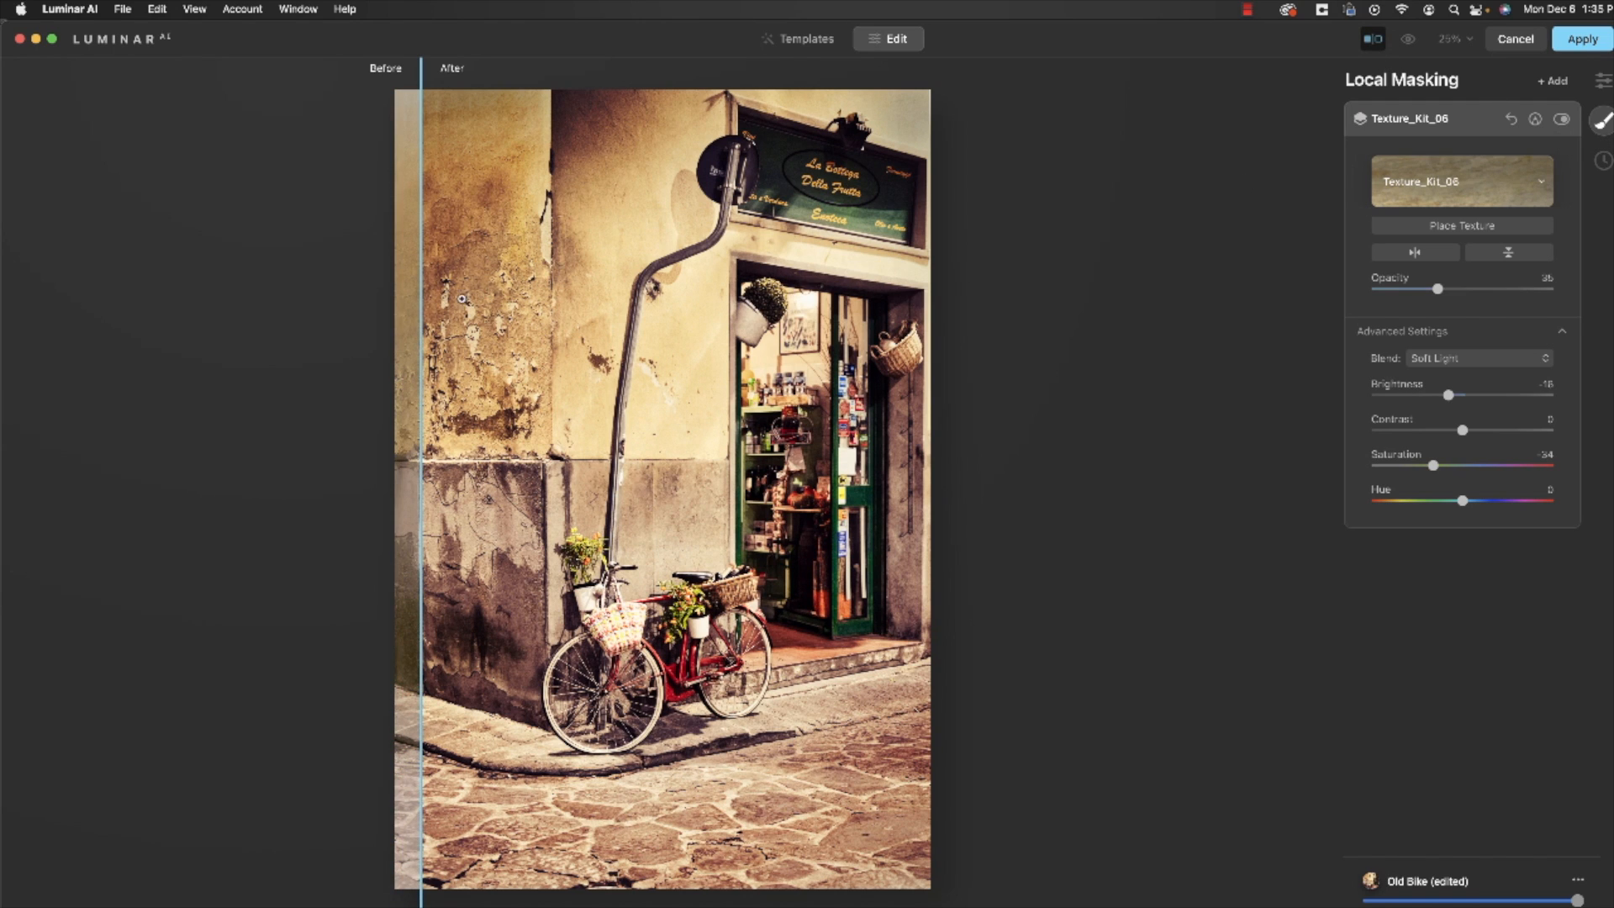
left_click_drag(414, 332, 306, 382)
- Slightly reduce the overall strength of the Old Bike (edited) look and apply the edits back to Photoshop
mouse_move(1578, 899)
left_mouse_down()
mouse_move(1395, 900)
mouse_move(1547, 900)
left_mouse_up()
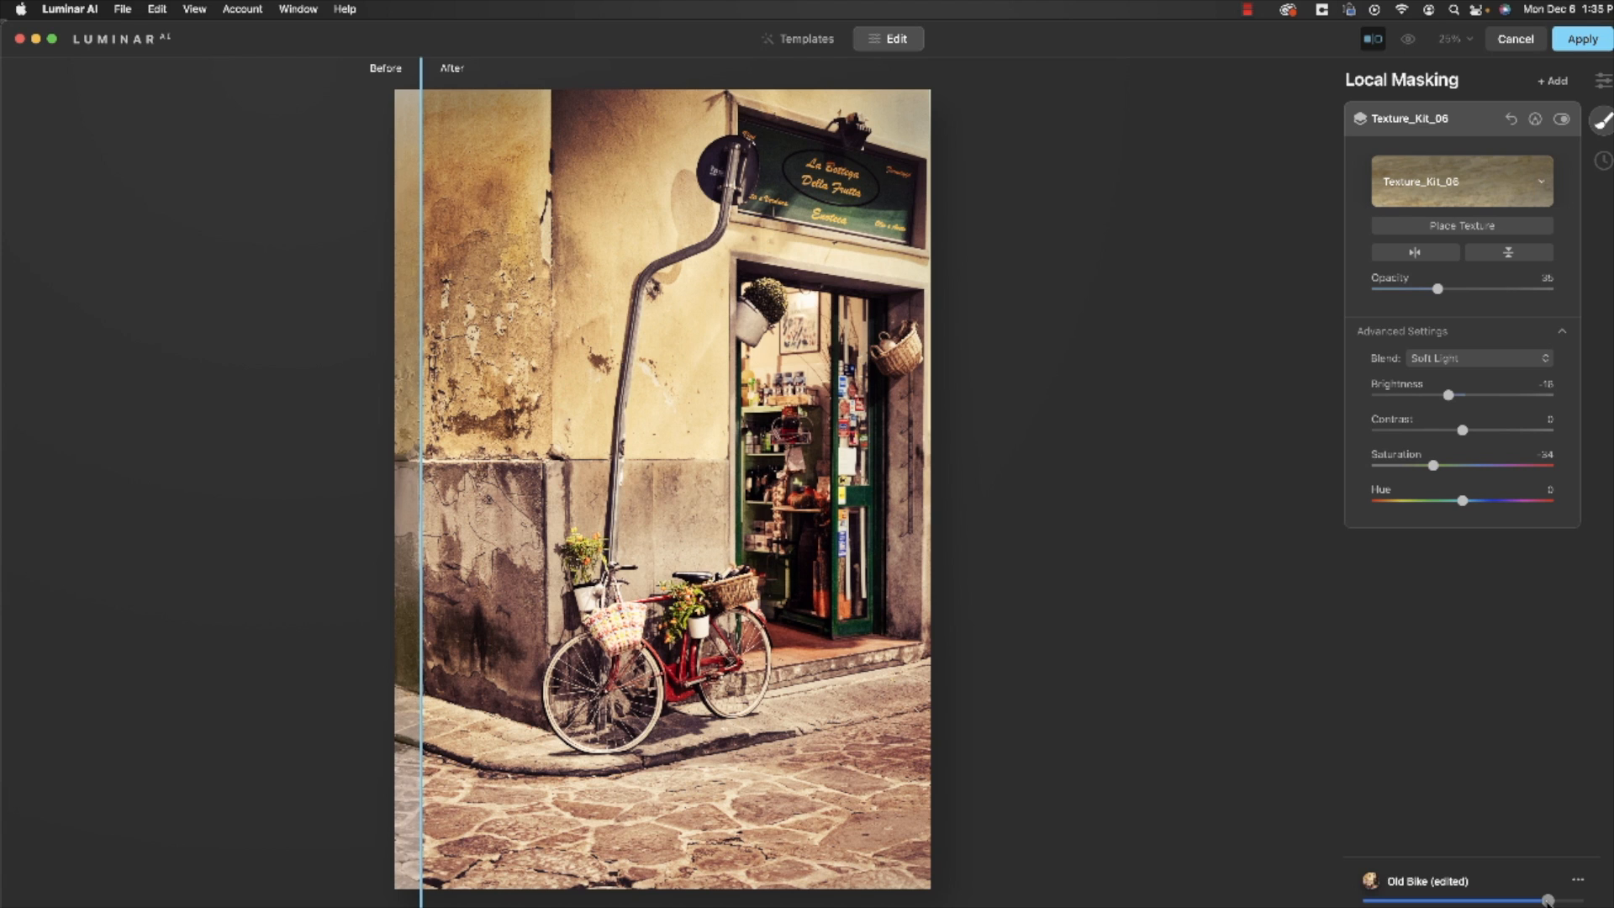
left_click_drag(1547, 900, 1550, 900)
left_click(1581, 40)
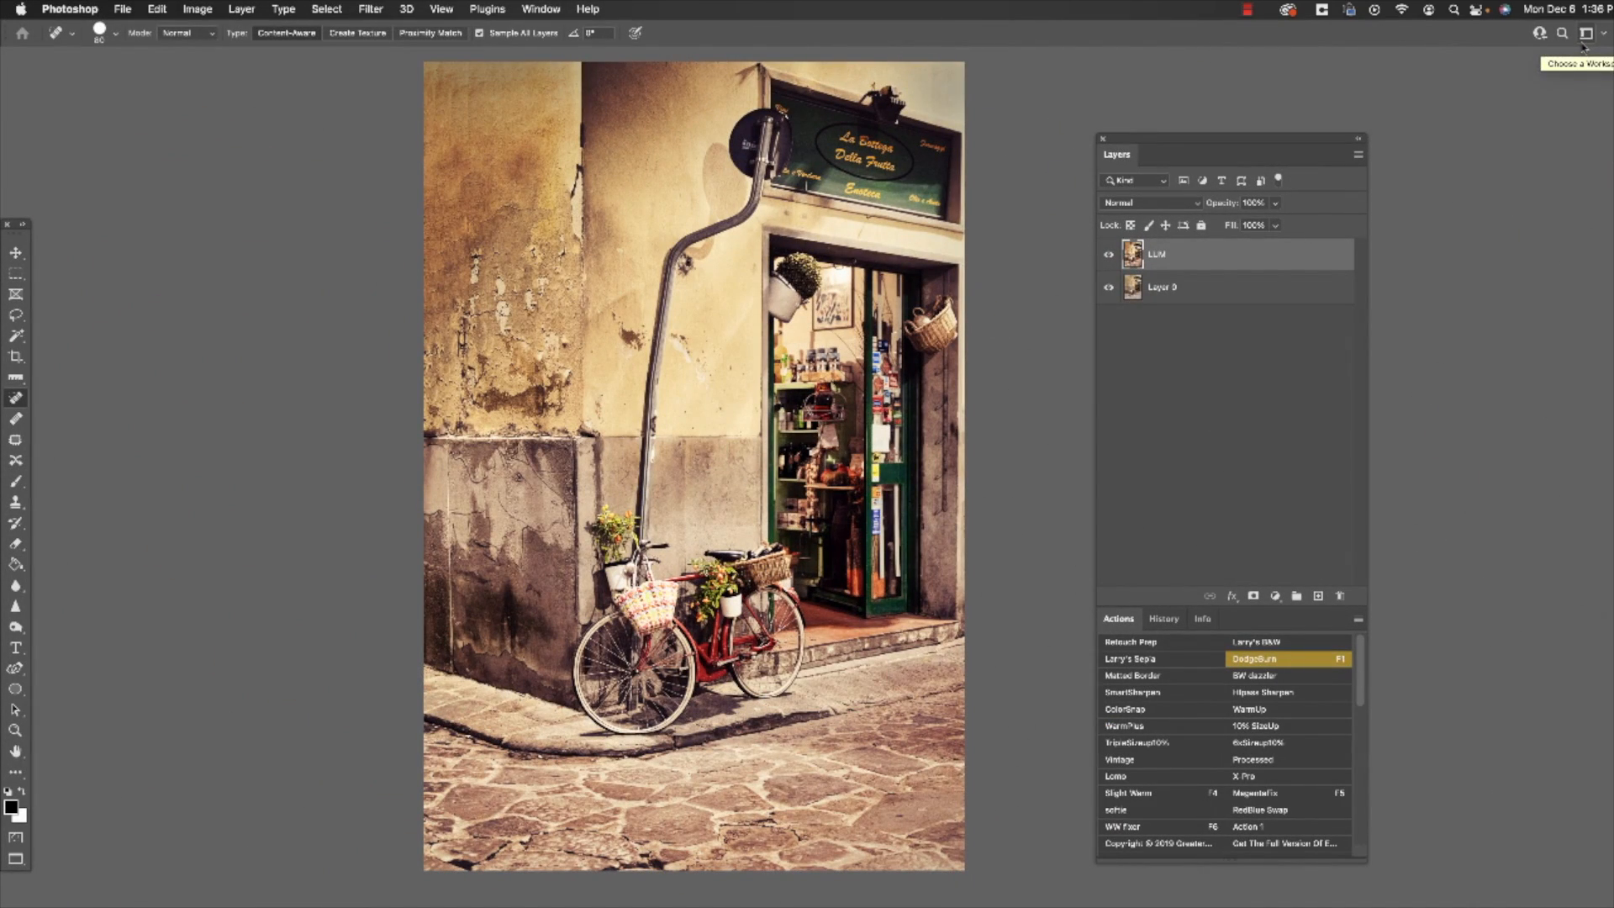
- Rename the upper layer holding the enhanced photo as LUM oldbike
double_click(1173, 258)
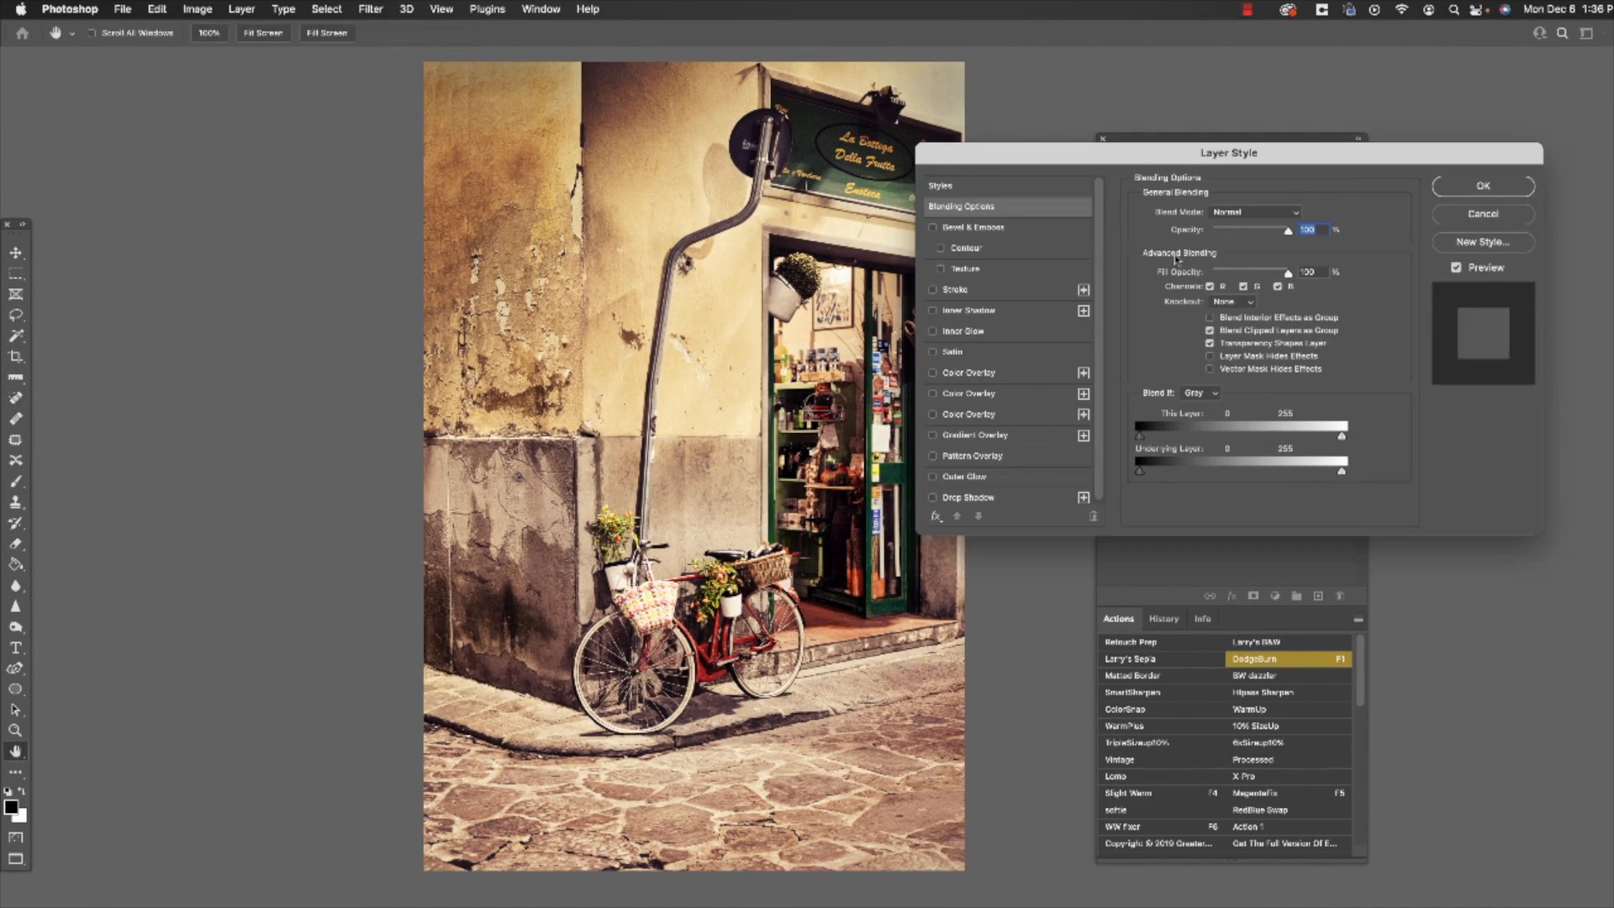
left_click(1483, 214)
key("j")
double_click(1155, 255)
left_click(1166, 253)
type("-old")
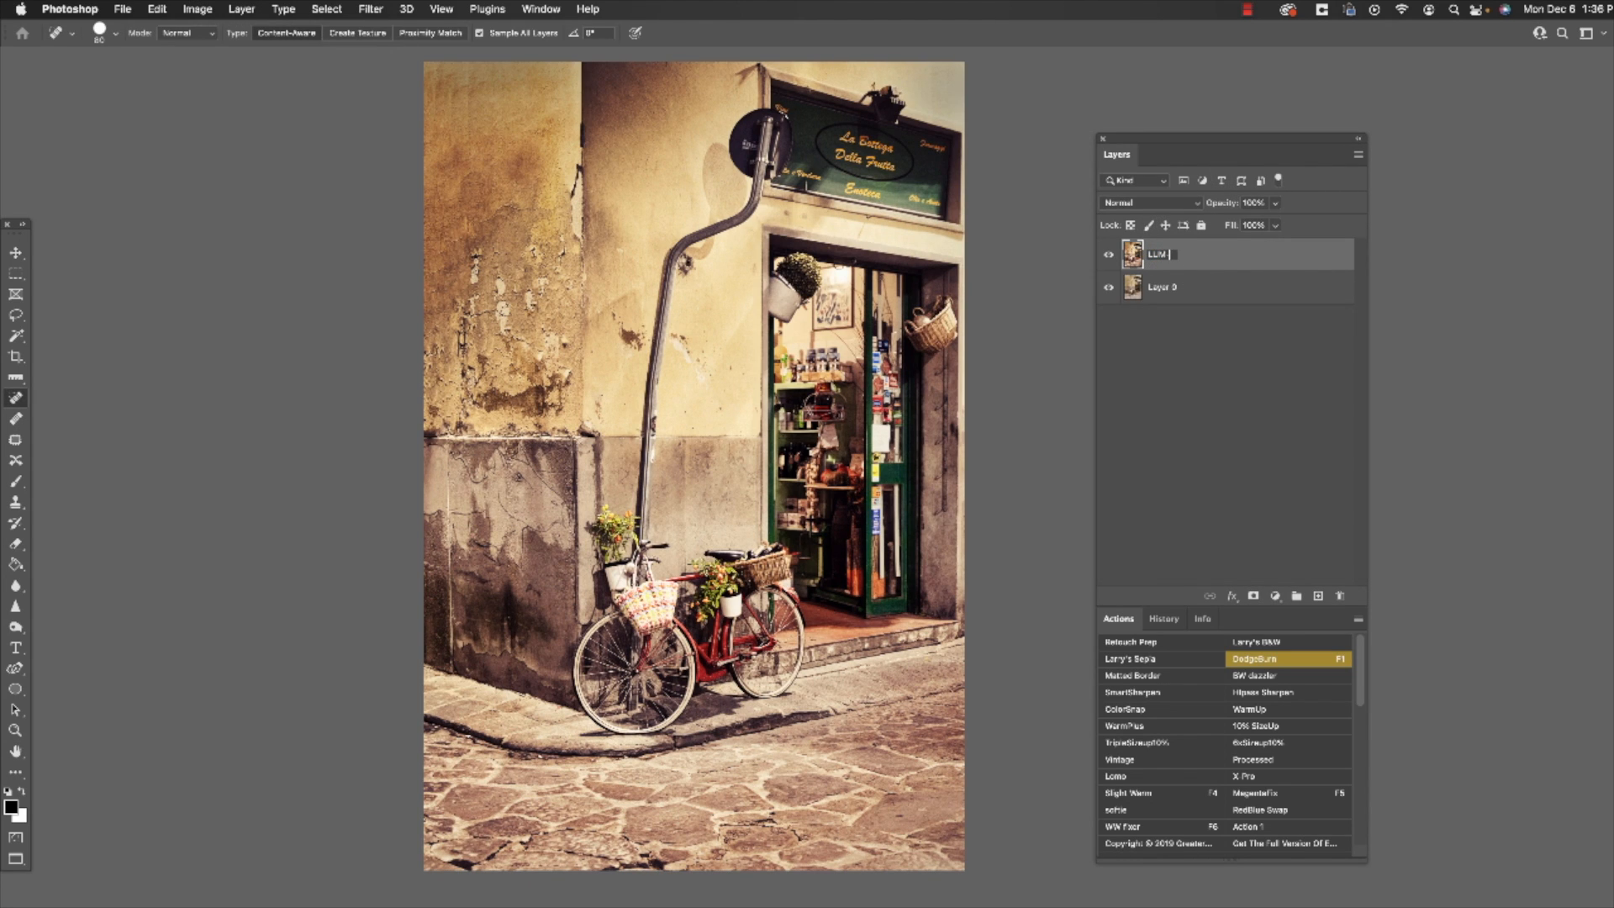
type("bike")
key("Return")
- Toggle the LUM oldbike layer's visibility to compare the enhanced photo with the original below it
left_click(1107, 257)
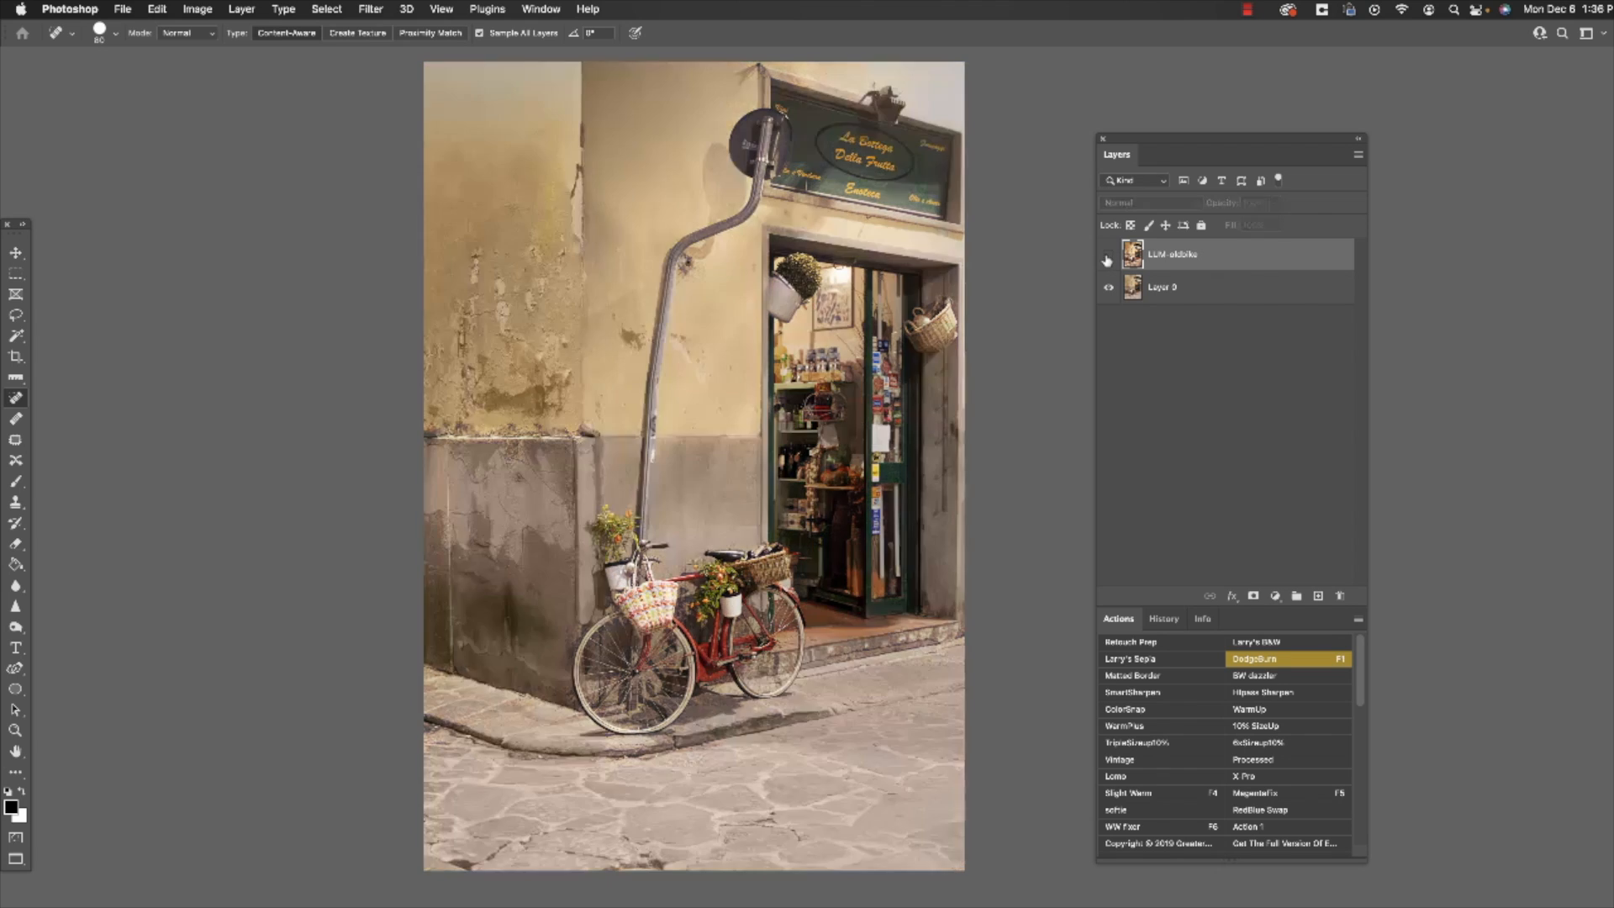
left_click(1108, 257)
left_click(1108, 256)
left_click(1107, 257)
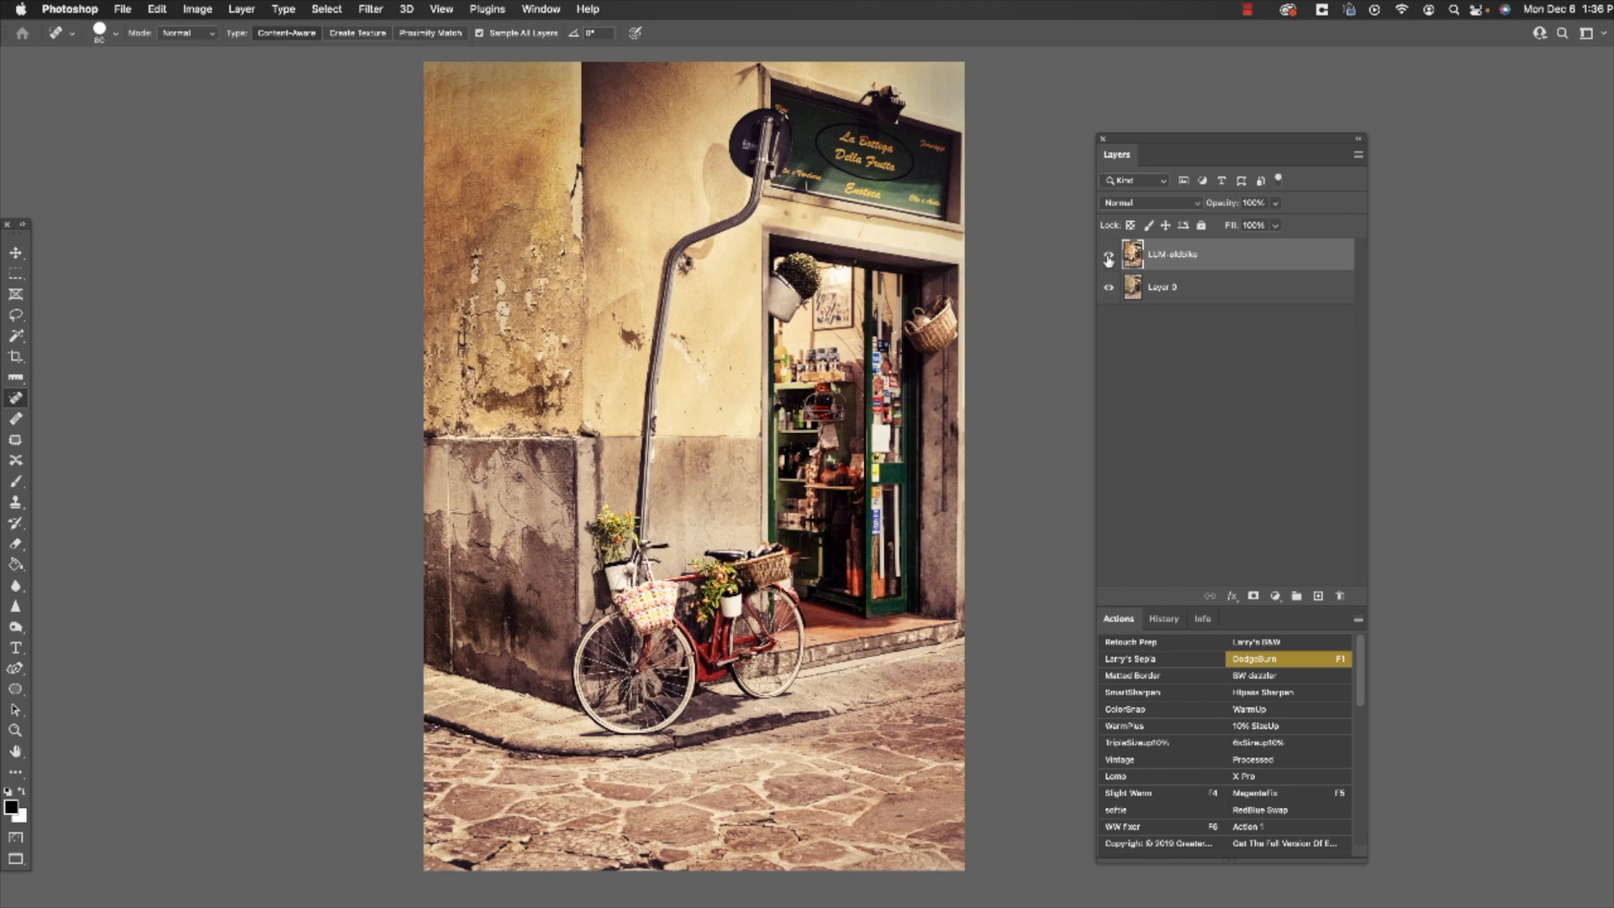
left_click(1108, 257)
left_click(1108, 258)
- Lower the LUM oldbike layer's opacity to about 88% and compare it with the original layer
left_click(1275, 203)
left_click_drag(1276, 223, 1262, 225)
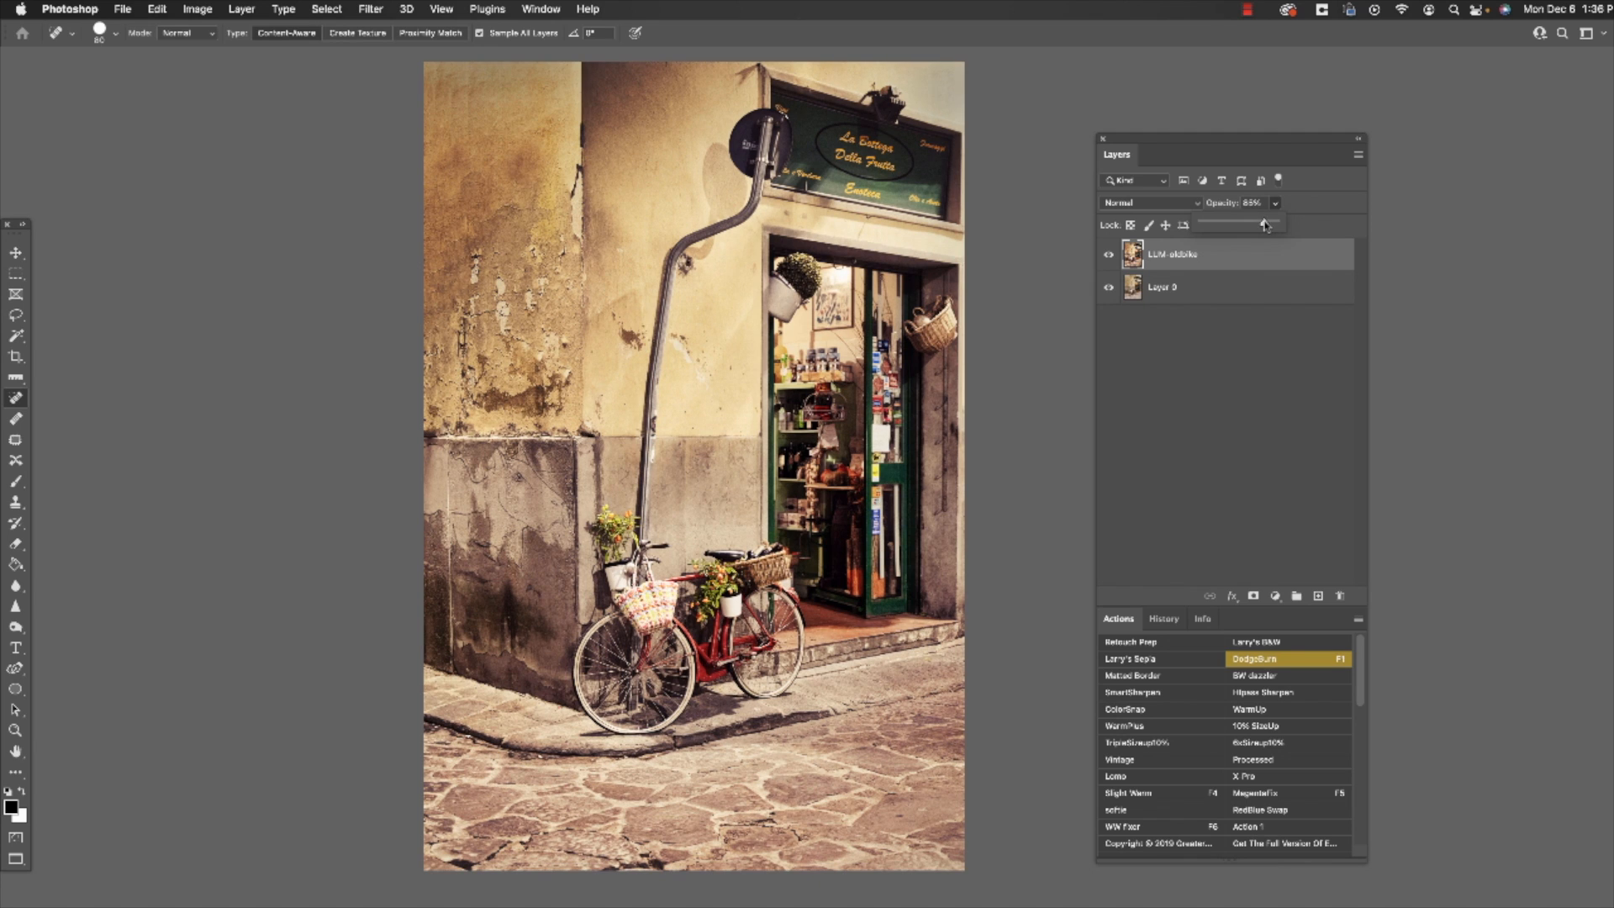
left_click(1109, 257)
left_click(1108, 256)
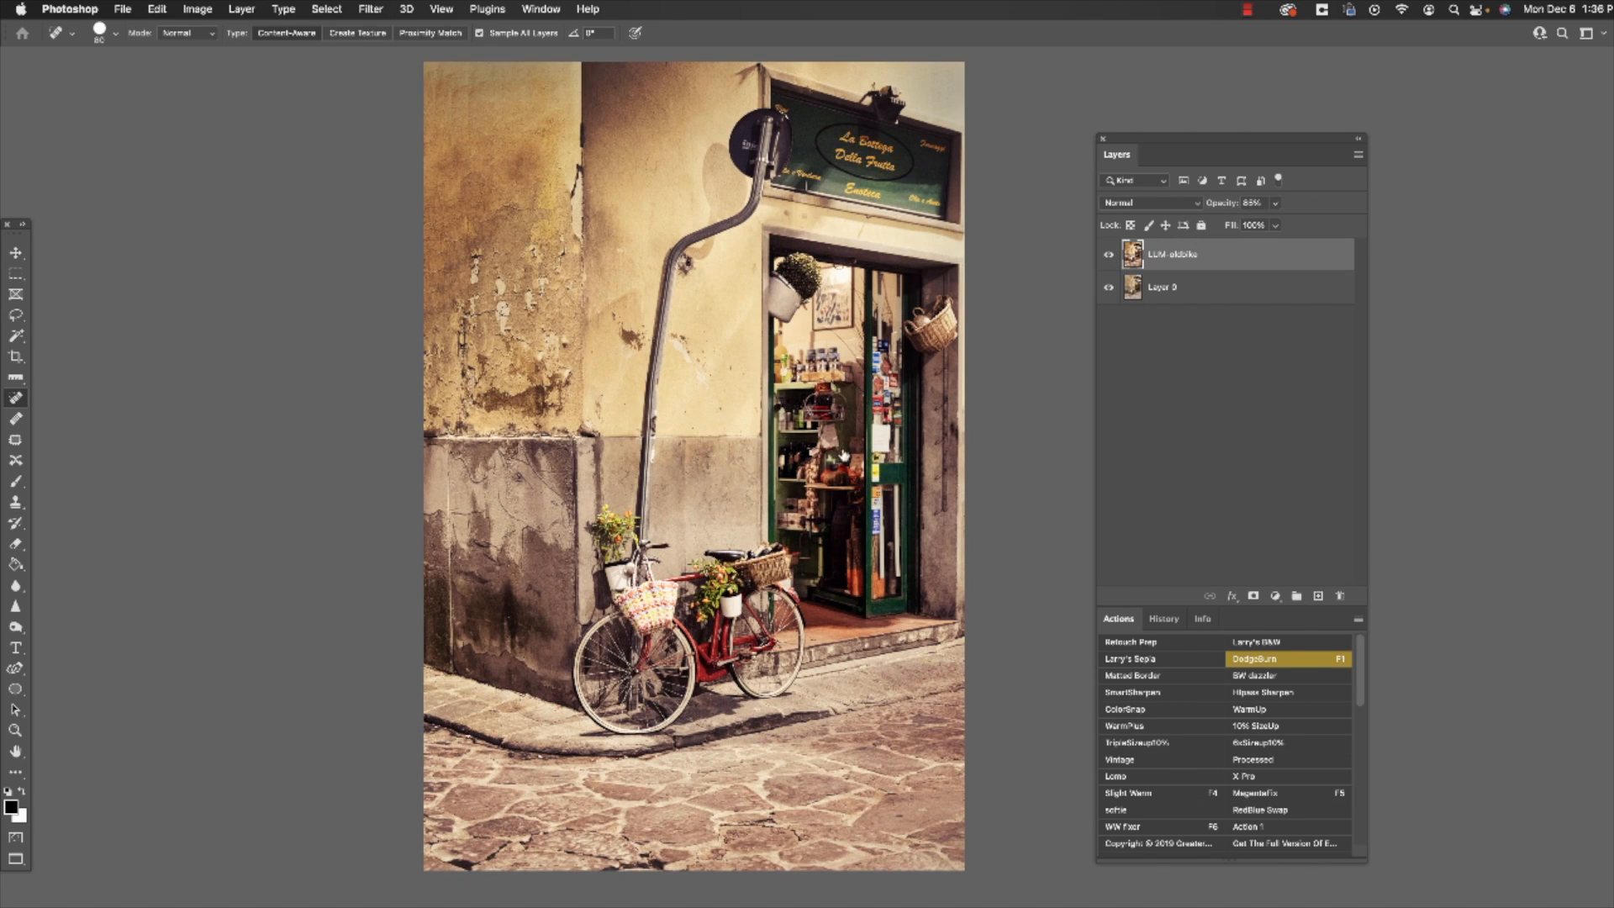